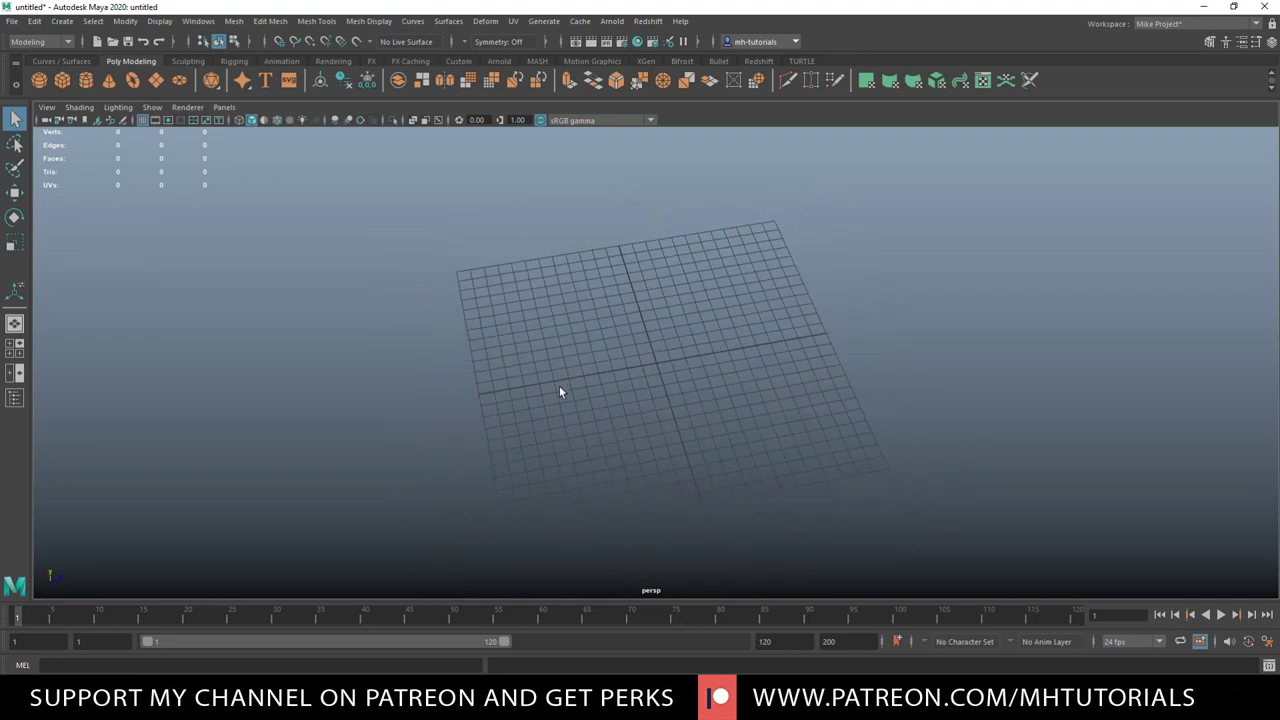
Add a polygon pipe at the grid centre and frame it in the view
alt+drag(541, 412, 563, 398)
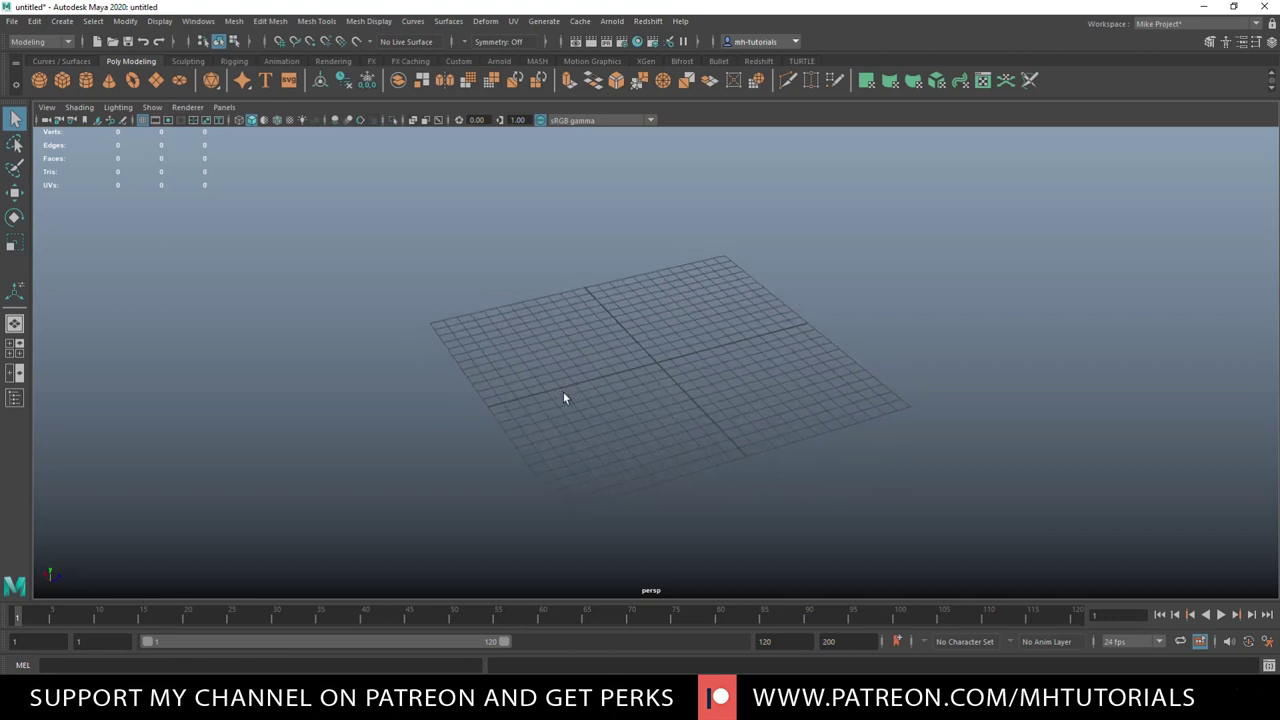
scroll(430, 410, up, 3)
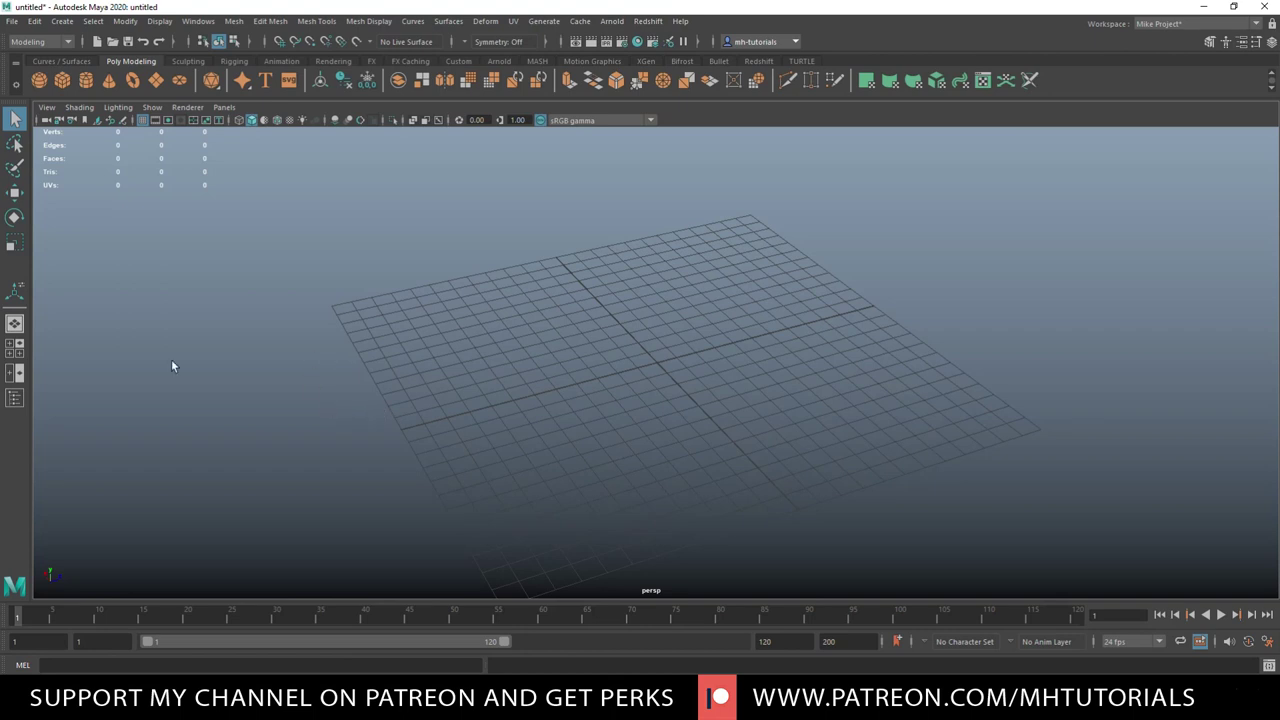
click(62, 21)
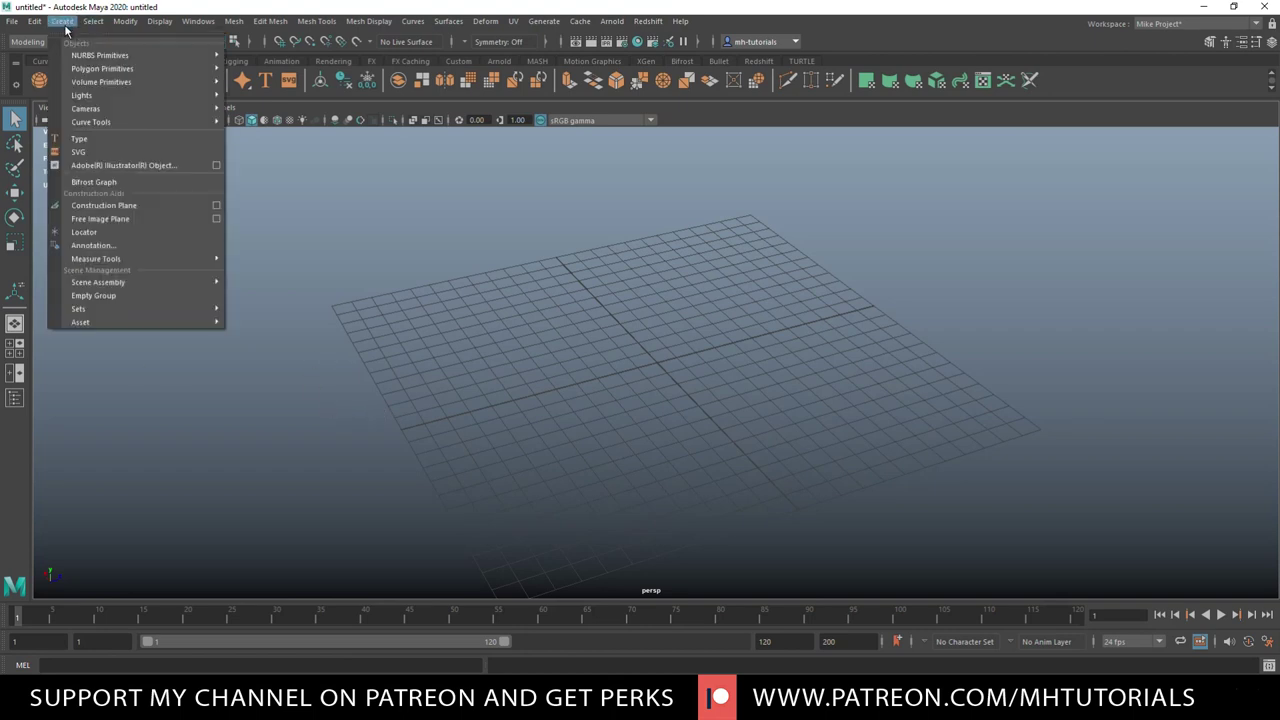
mouse_move(140, 86)
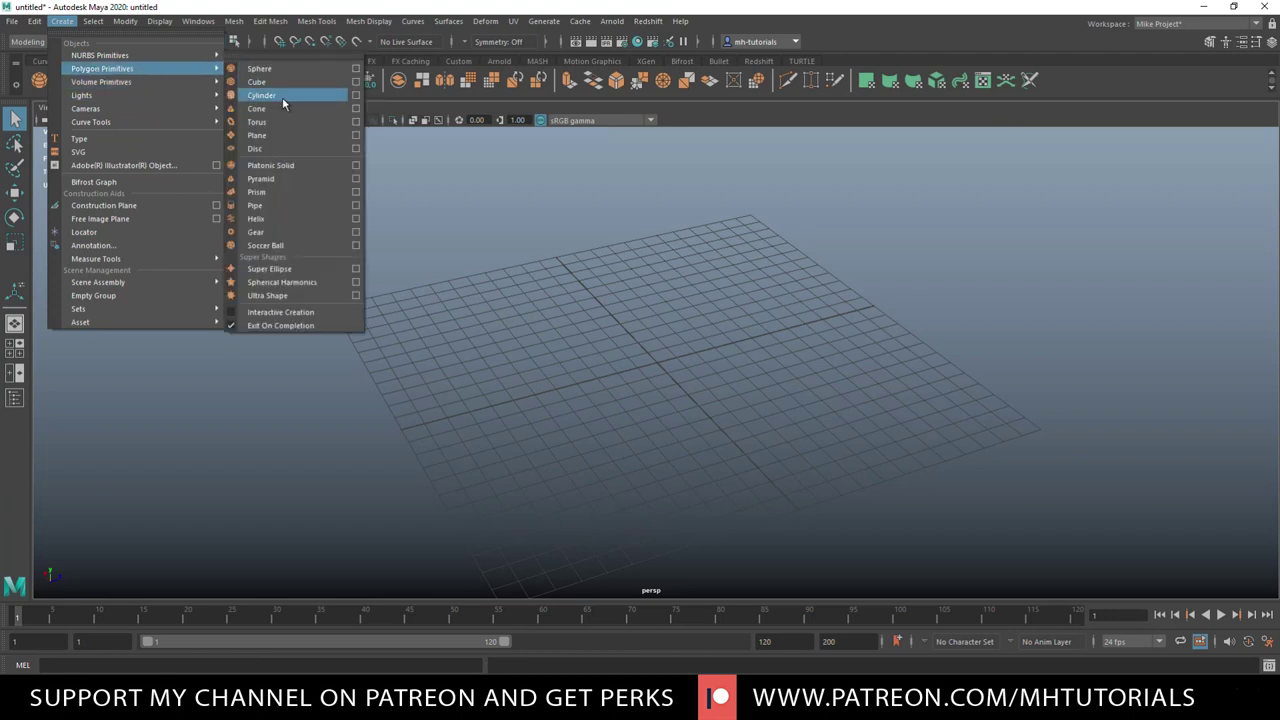
click(289, 207)
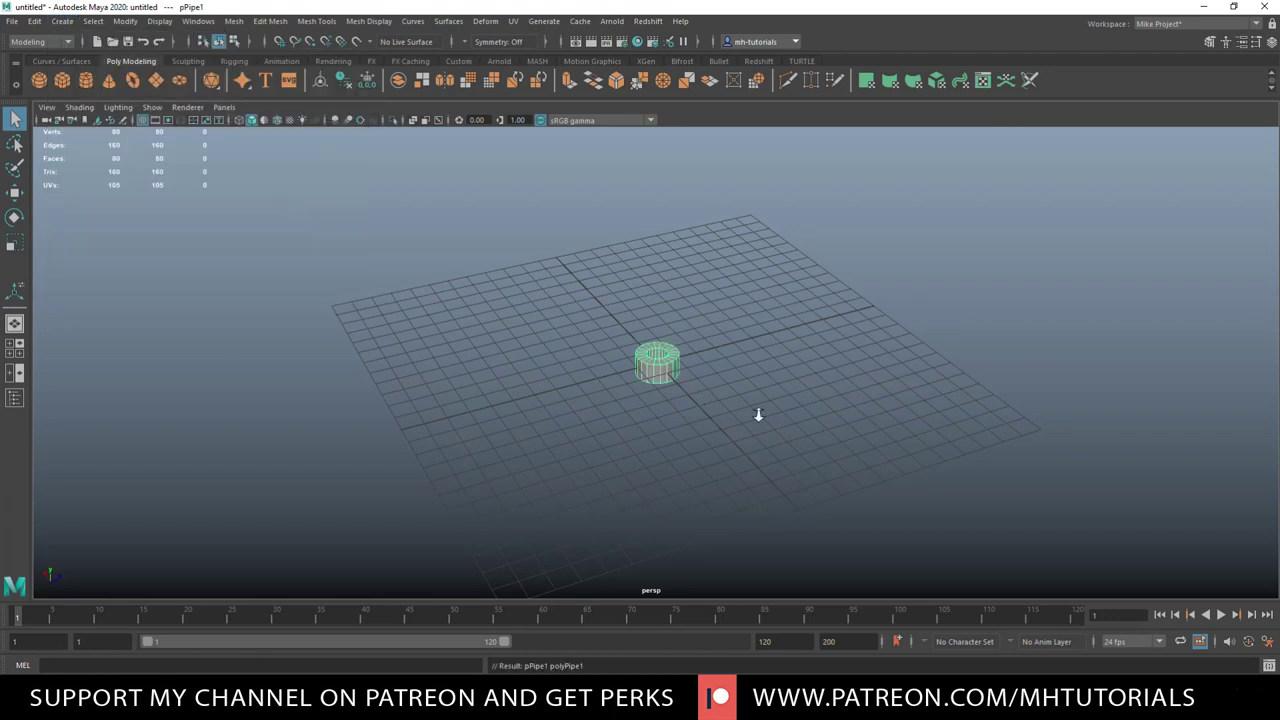
scroll(758, 414, up, 3)
key(w)
key(f)
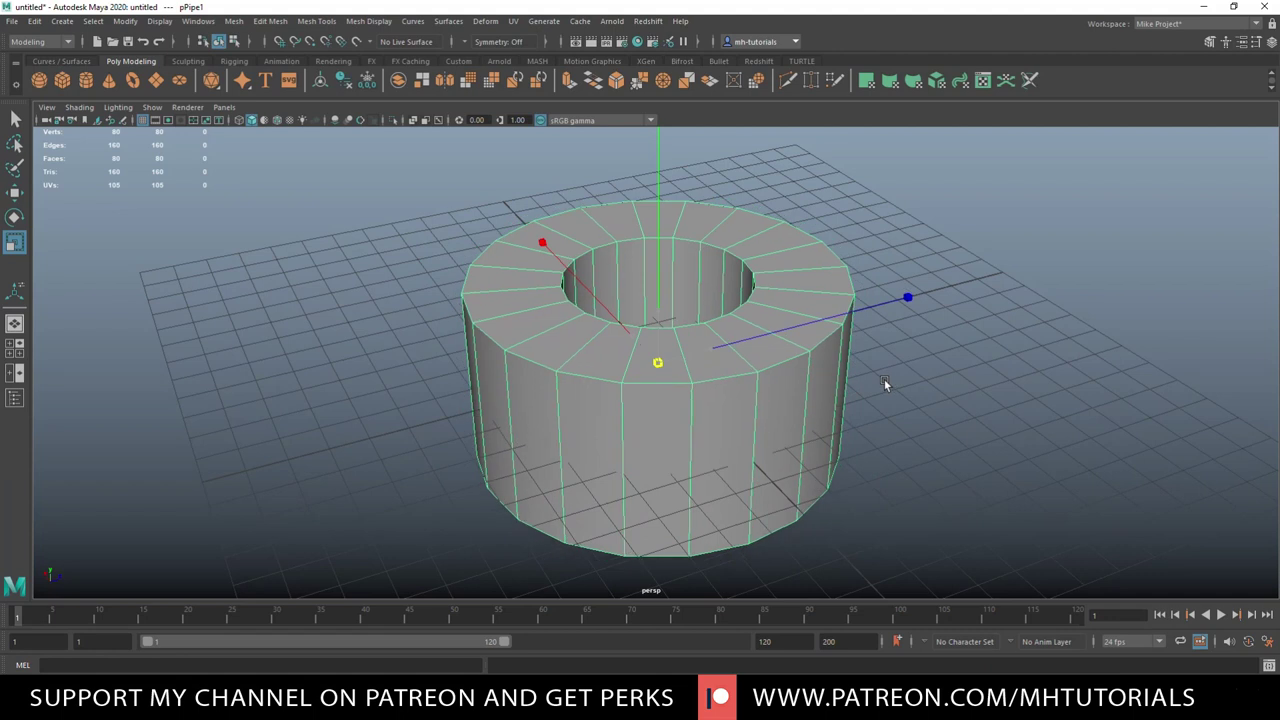
Raise the pipe's Subdivisions Axis from 20 to 30
key(ctrl+a)
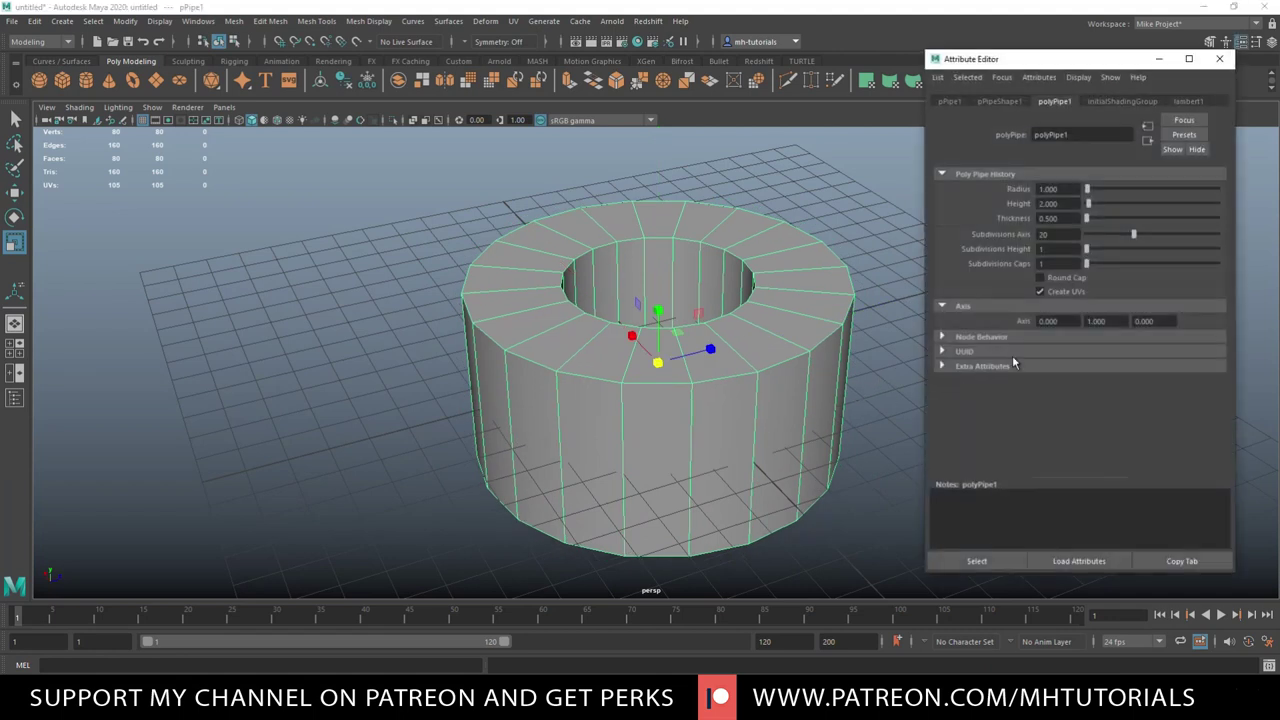
click(1071, 234)
key(Return)
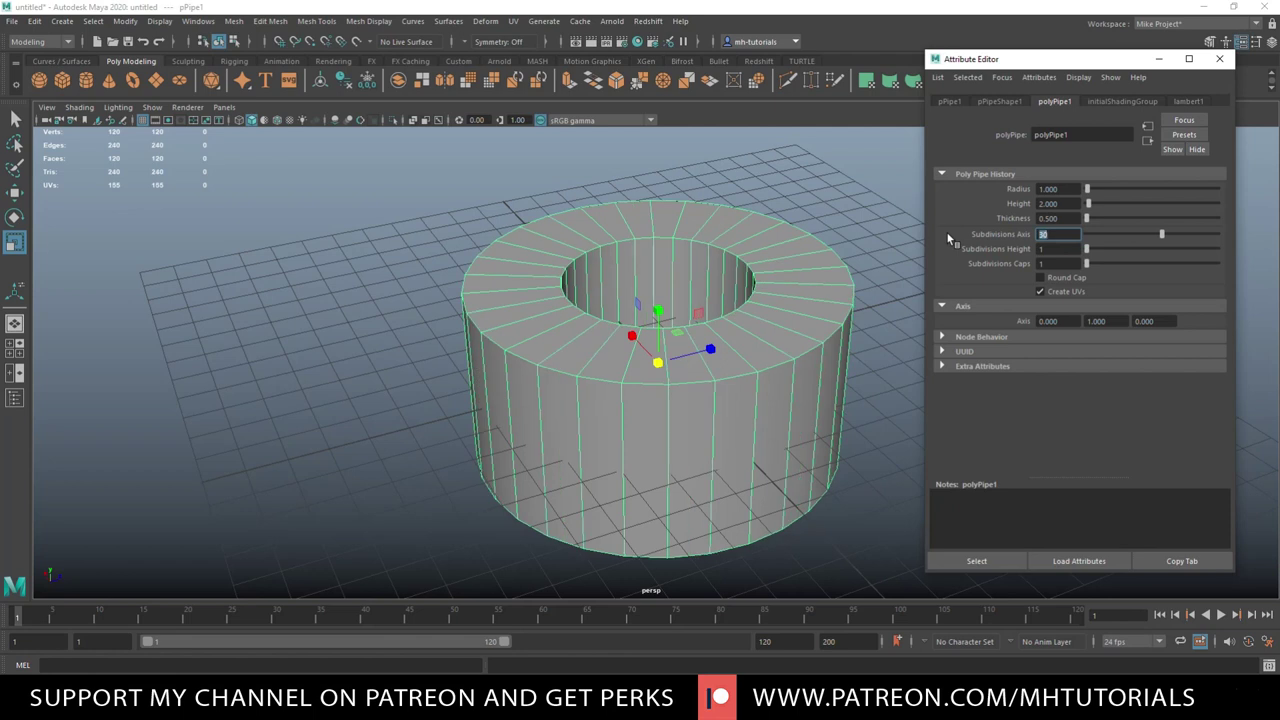
alt+drag(516, 424, 545, 388)
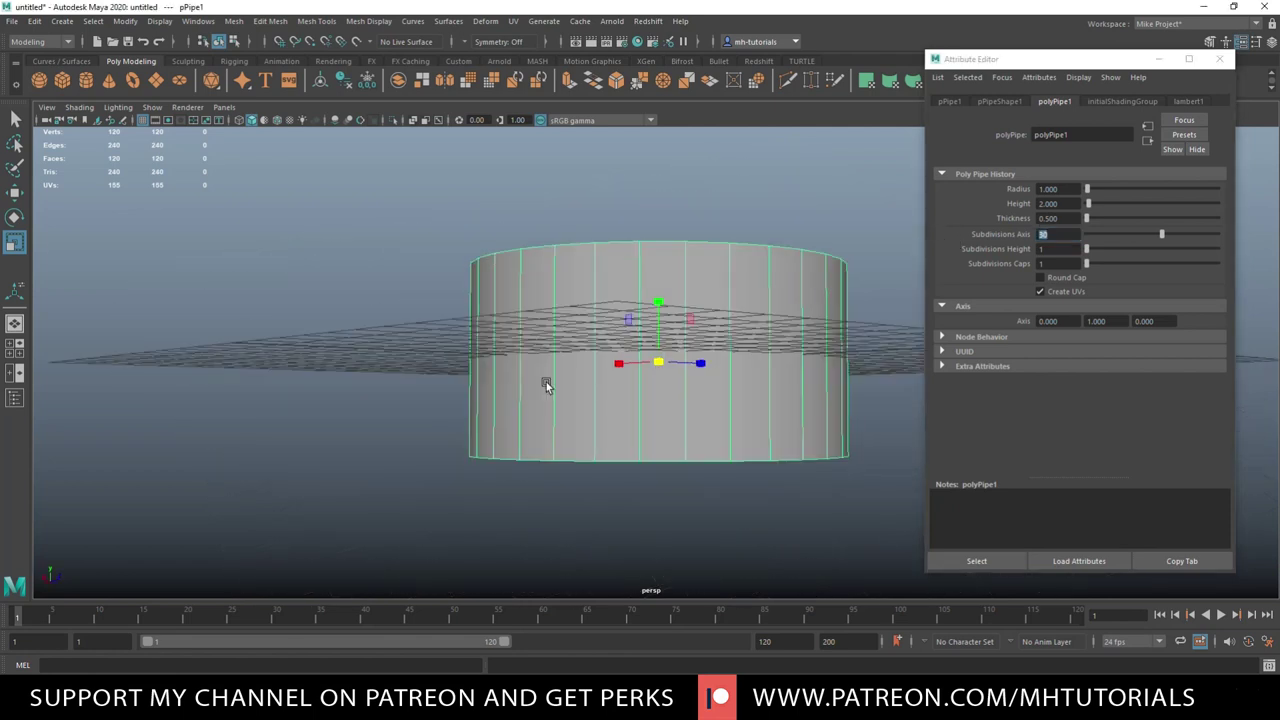
right_drag(645, 290, 648, 322)
alt+drag(537, 371, 518, 398)
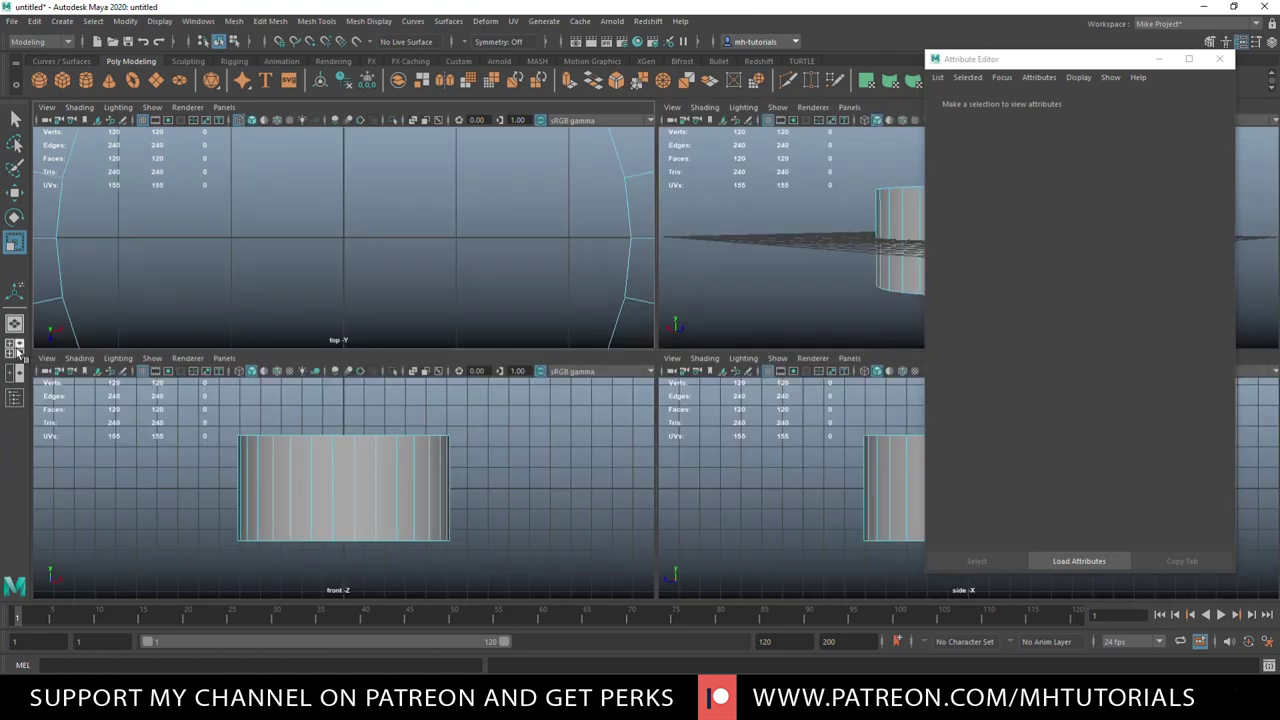
In the front view, delete the pipe's side and bottom faces, leaving the top ring
click(15, 348)
key(space)
drag(334, 376, 969, 562)
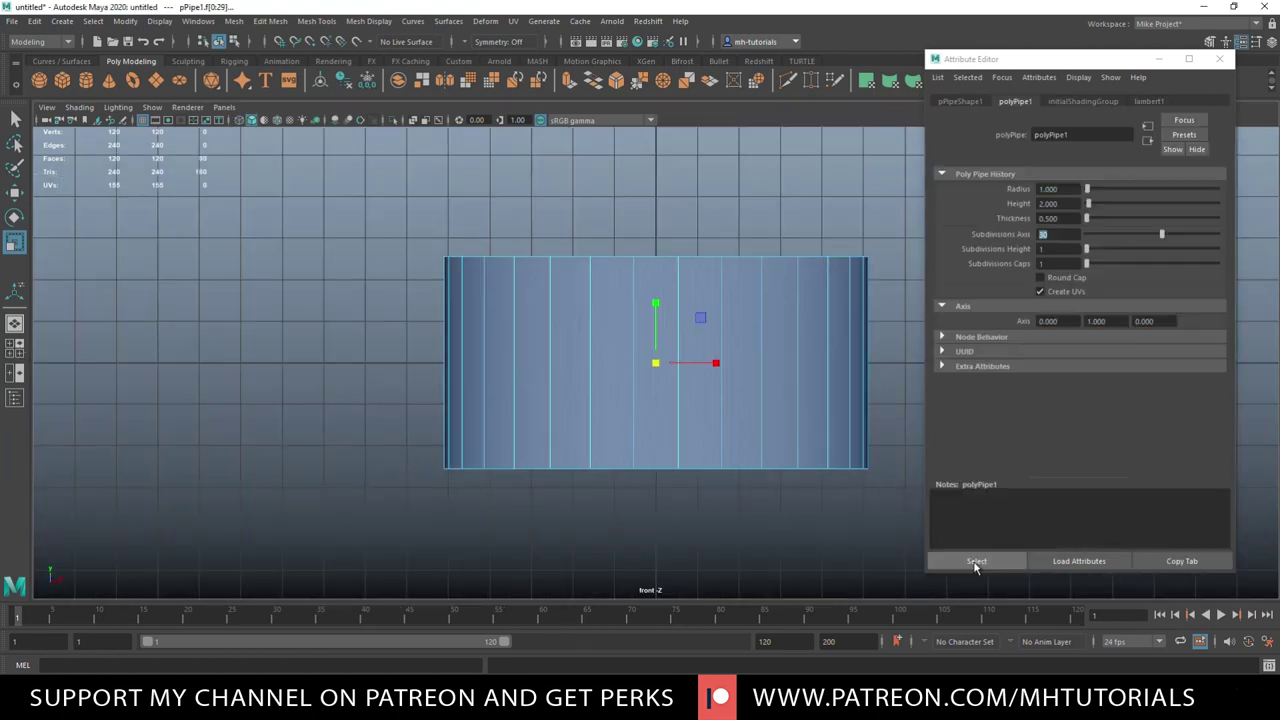
key(Delete)
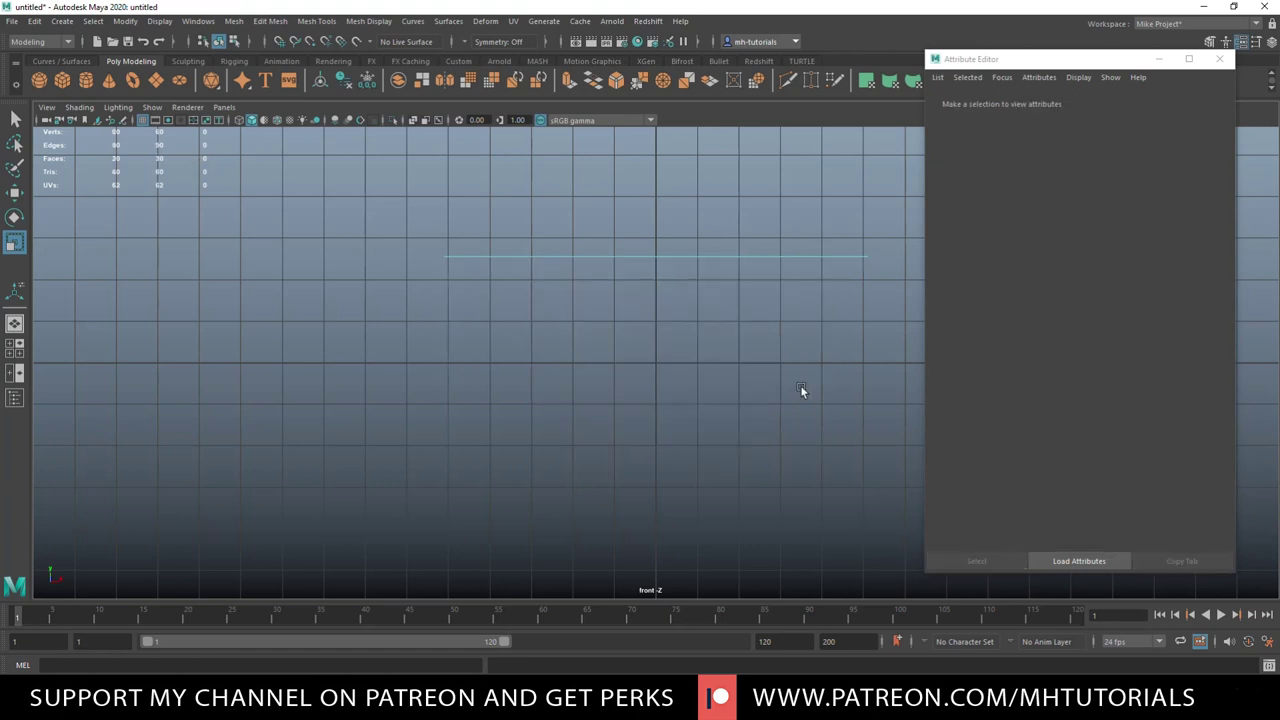
click(1219, 58)
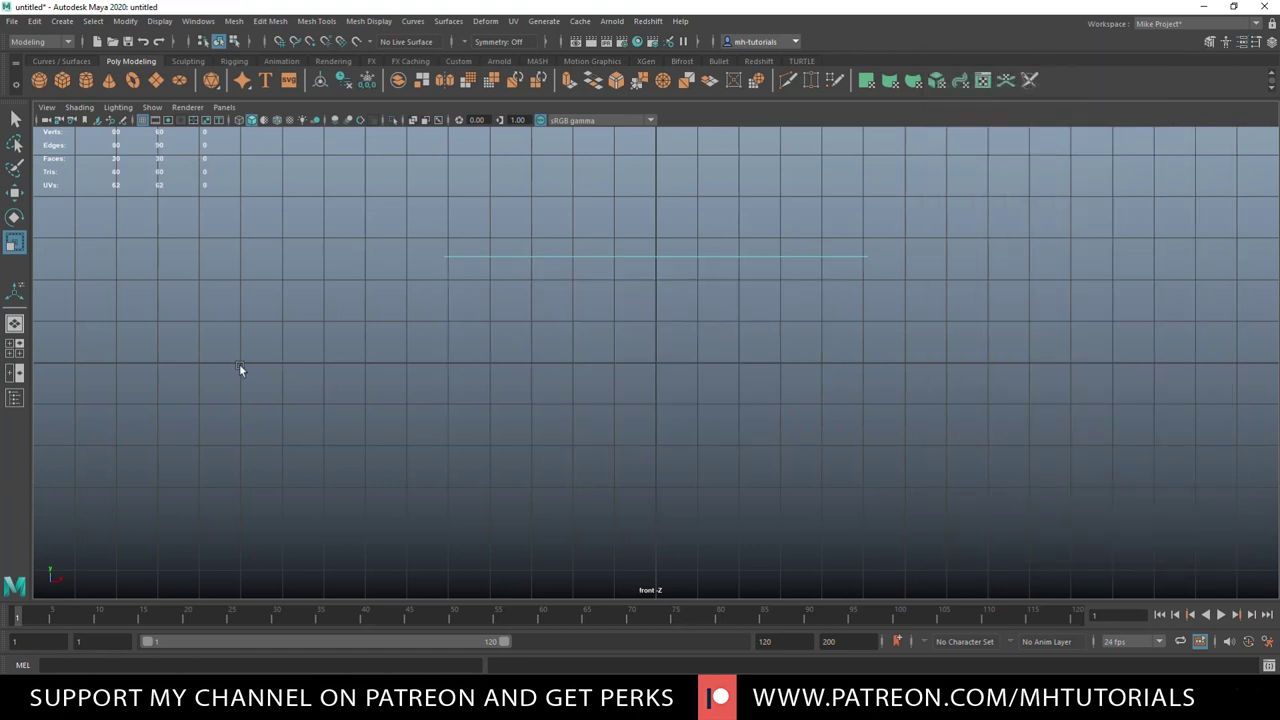
Centre the ring's pivot and lower the ring onto the grid
right_click(585, 258)
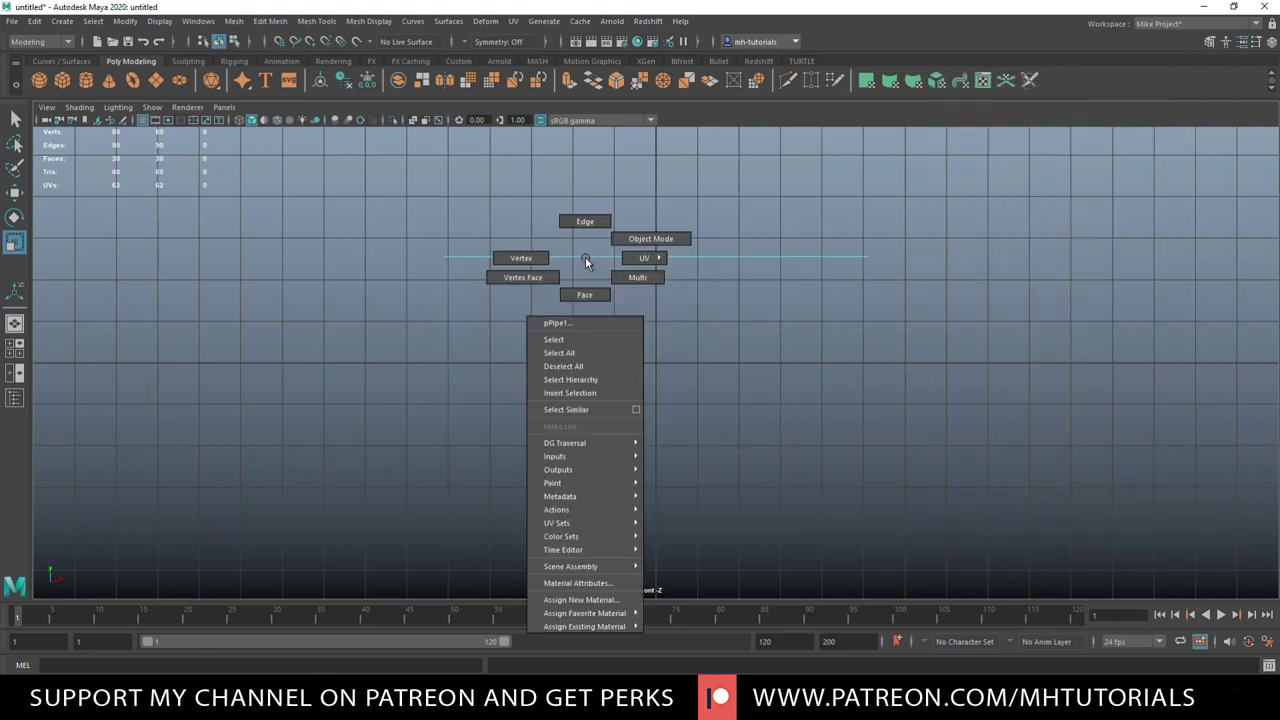
click(622, 238)
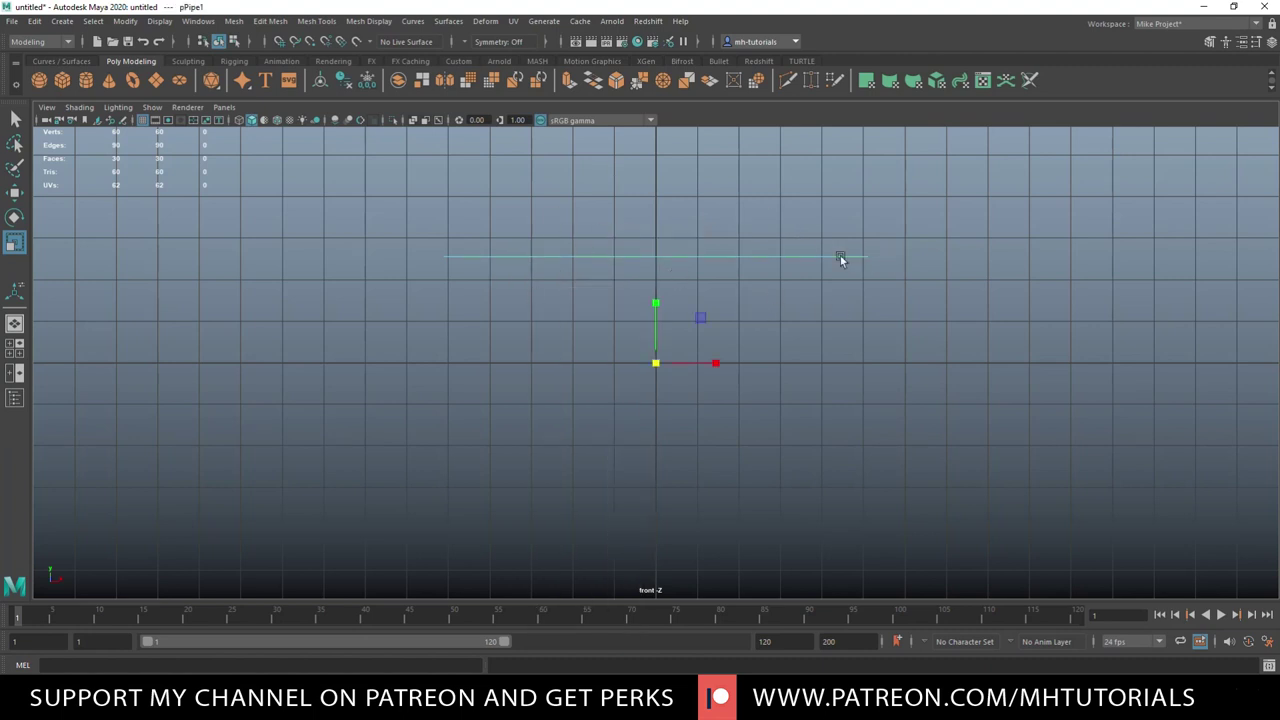
click(121, 22)
click(155, 118)
key(w)
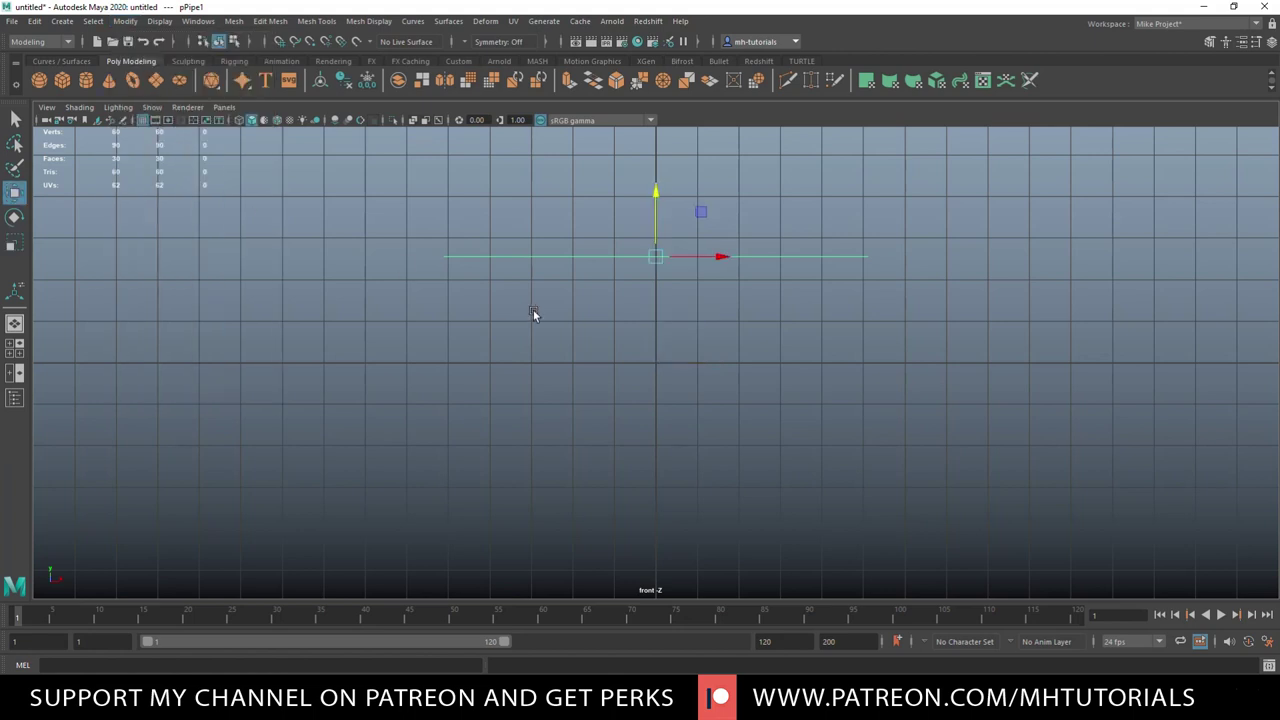
drag(654, 194, 655, 366)
click(15, 346)
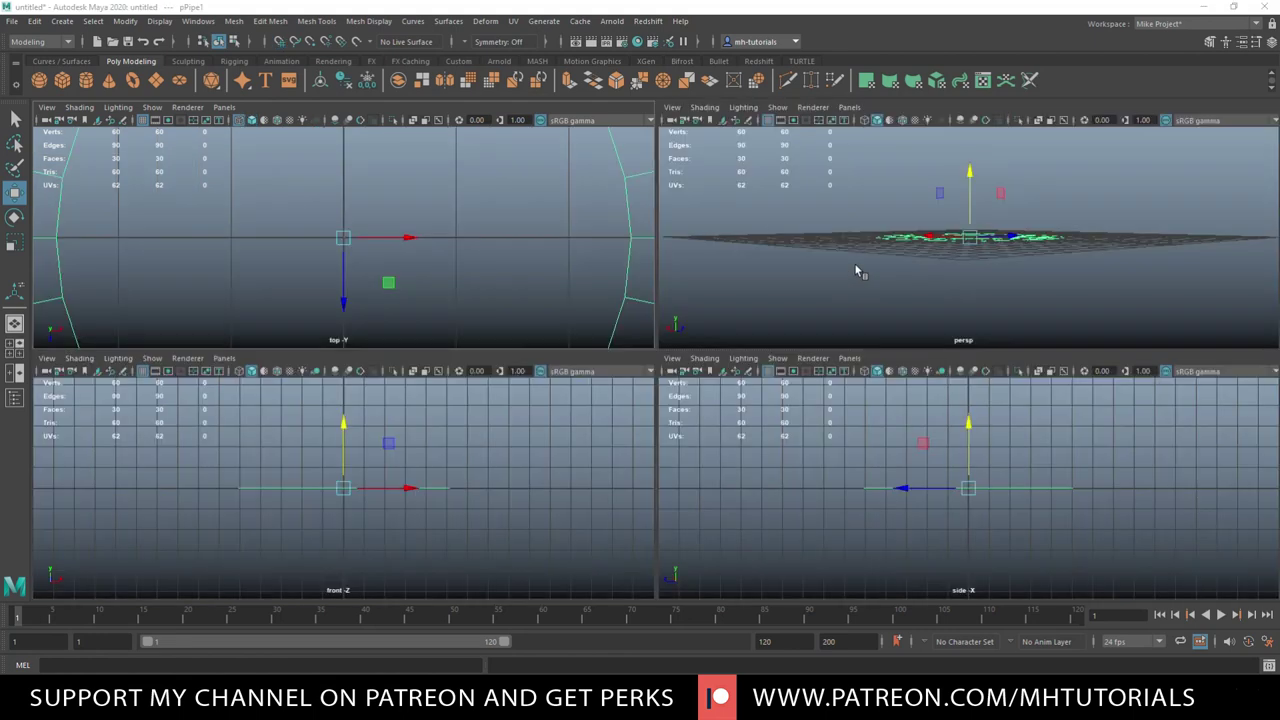
key(space)
alt+drag(861, 361, 924, 422)
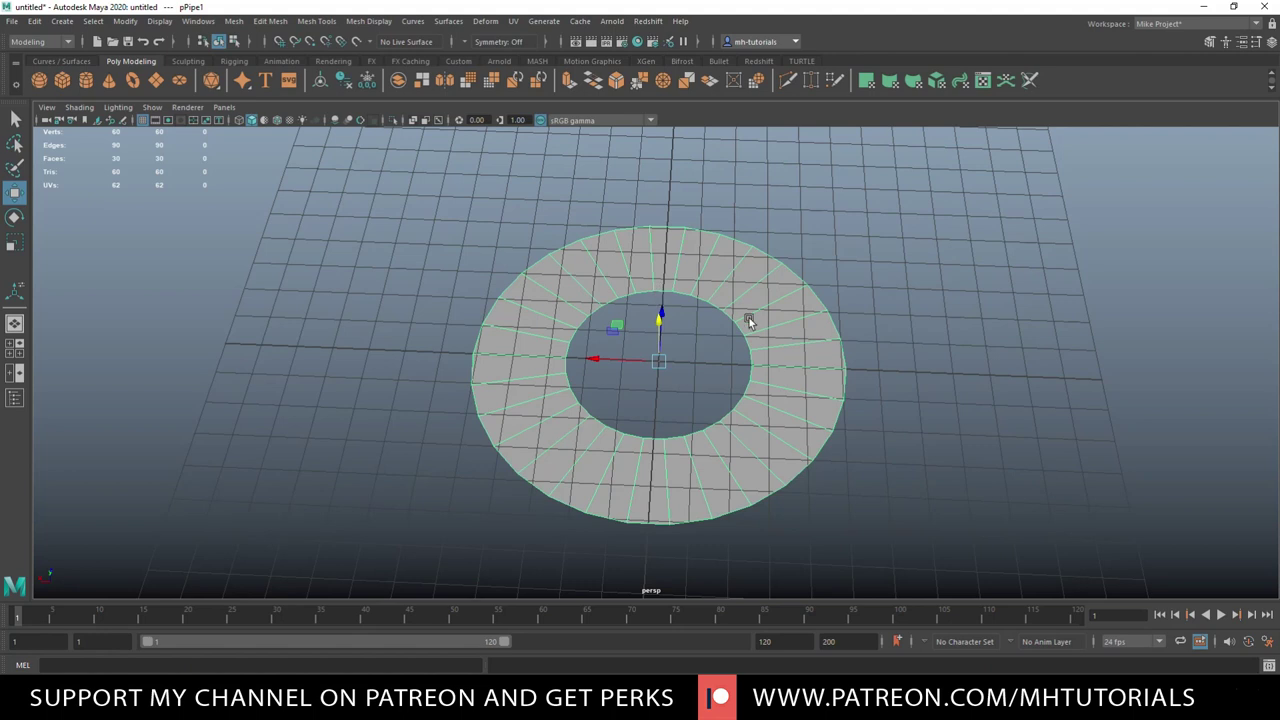
Change the polyPipe1 Thickness from 0.5 to 0.2 for a narrower flat band
key(ctrl+a)
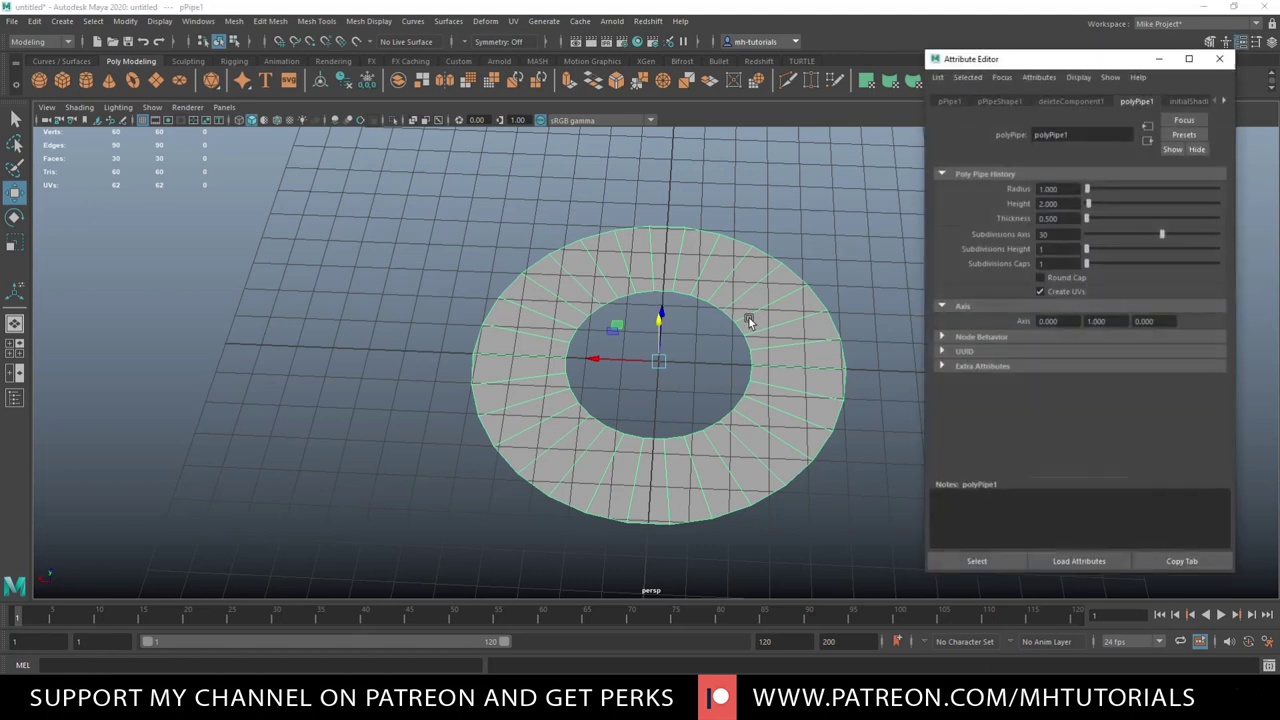
click(1050, 218)
text(0.2)
key(Return)
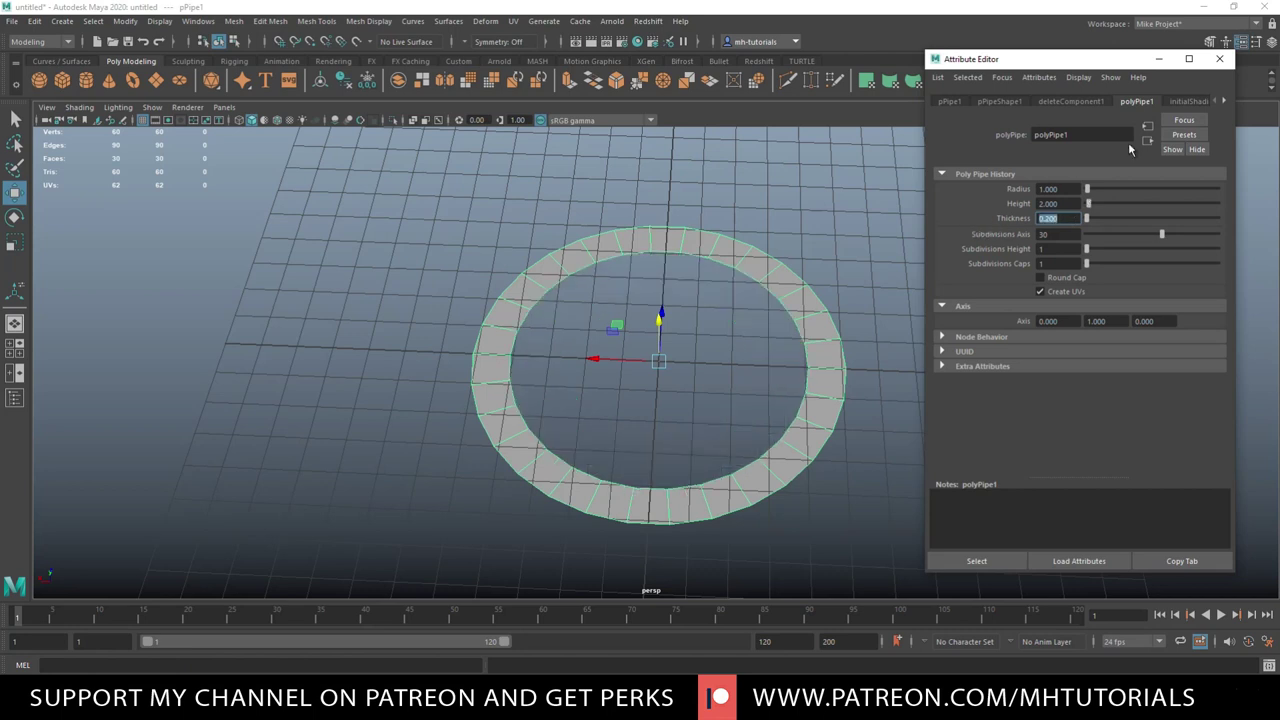
click(1219, 59)
right_drag(624, 243, 632, 207)
Select ten evenly spaced inner-rim edges in wireframe, then extrude them in shaded view
click(636, 255)
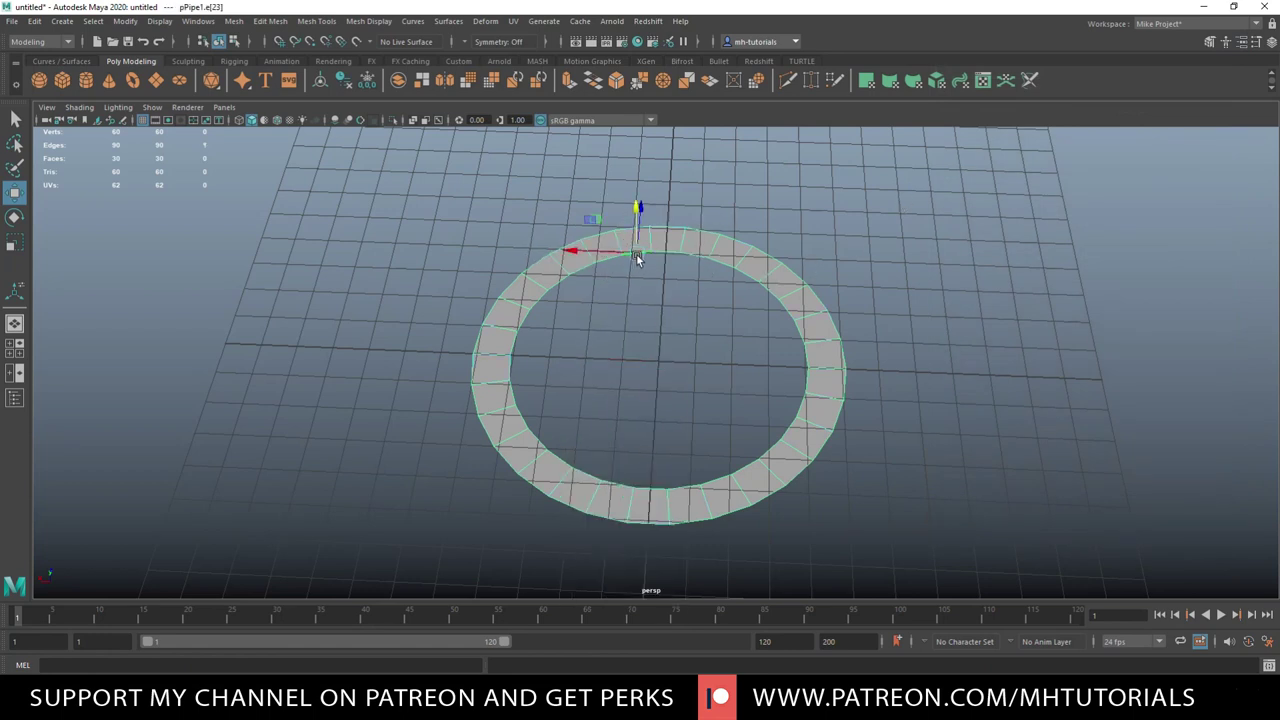
key(4)
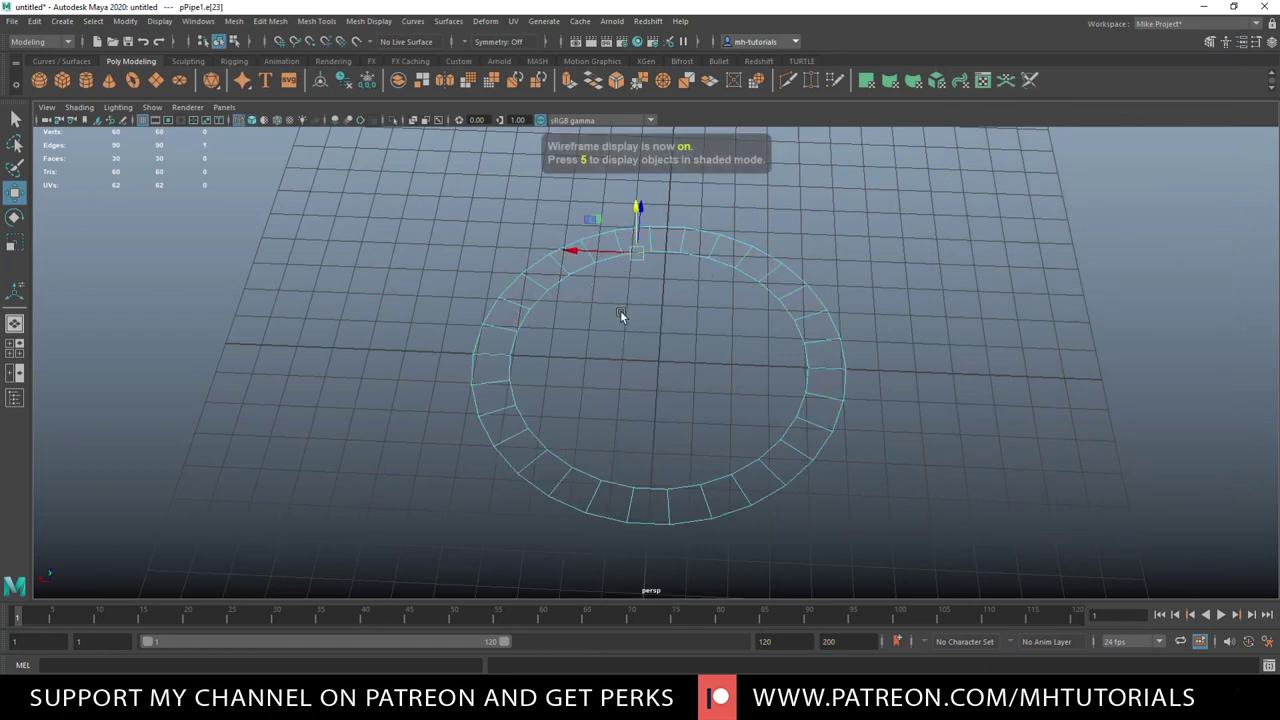
shift+click(555, 296)
shift+click(516, 346)
shift+click(516, 408)
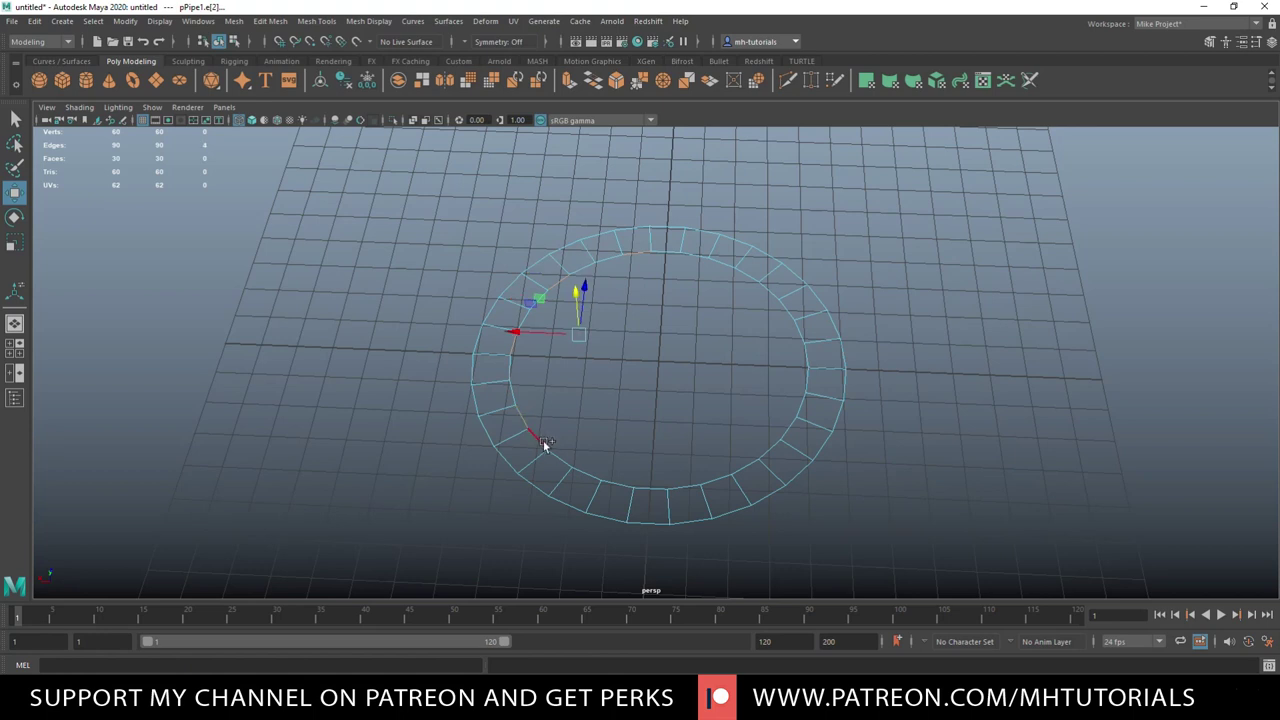
shift+click(652, 485)
shift+click(750, 468)
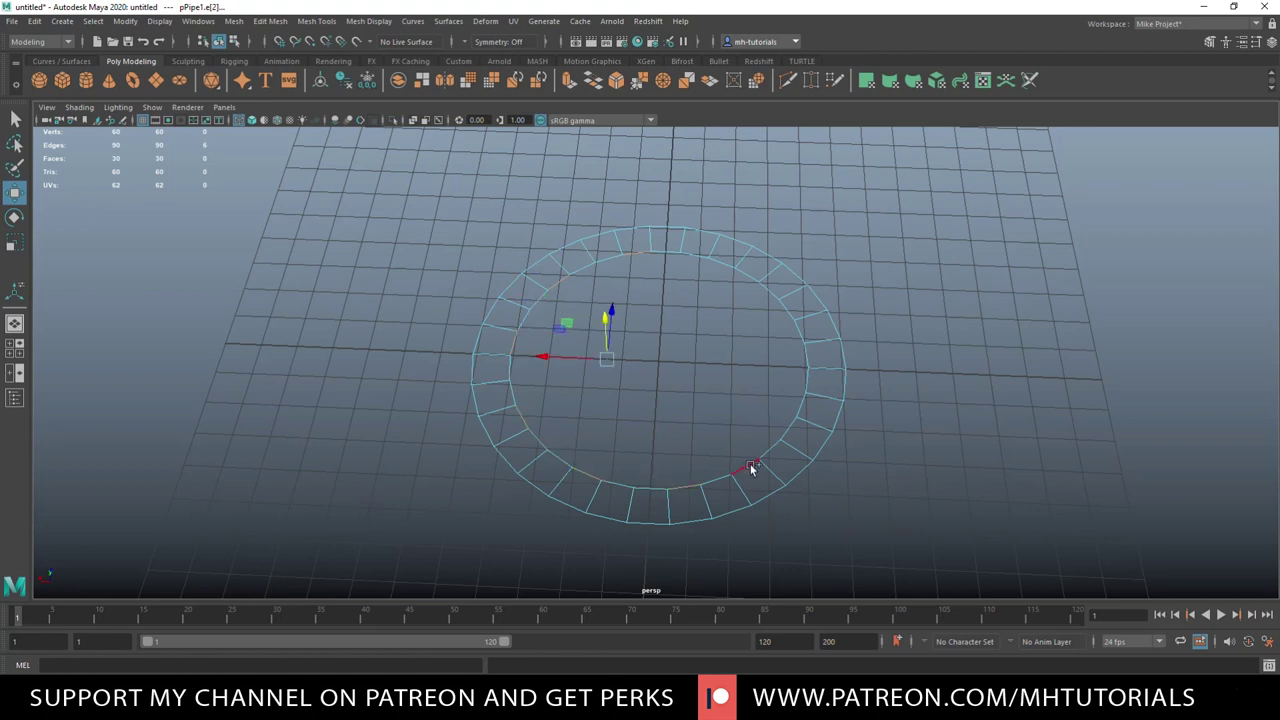
shift+click(762, 451)
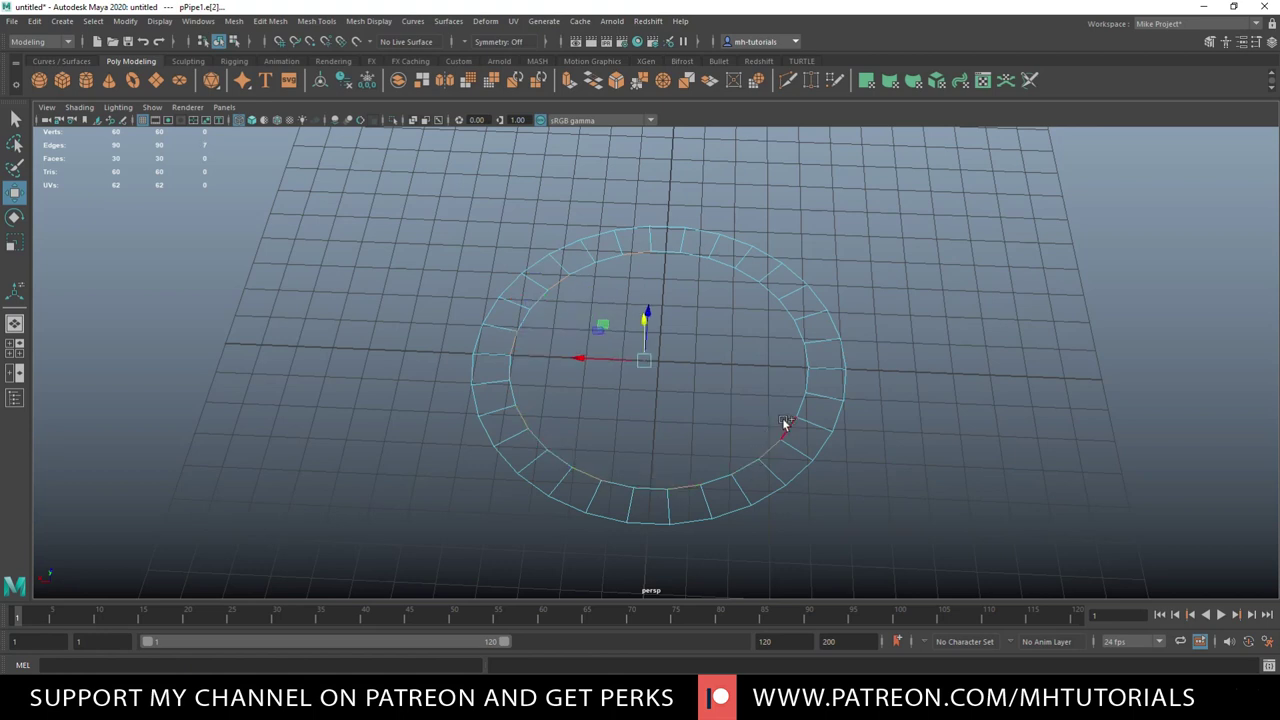
shift+click(806, 362)
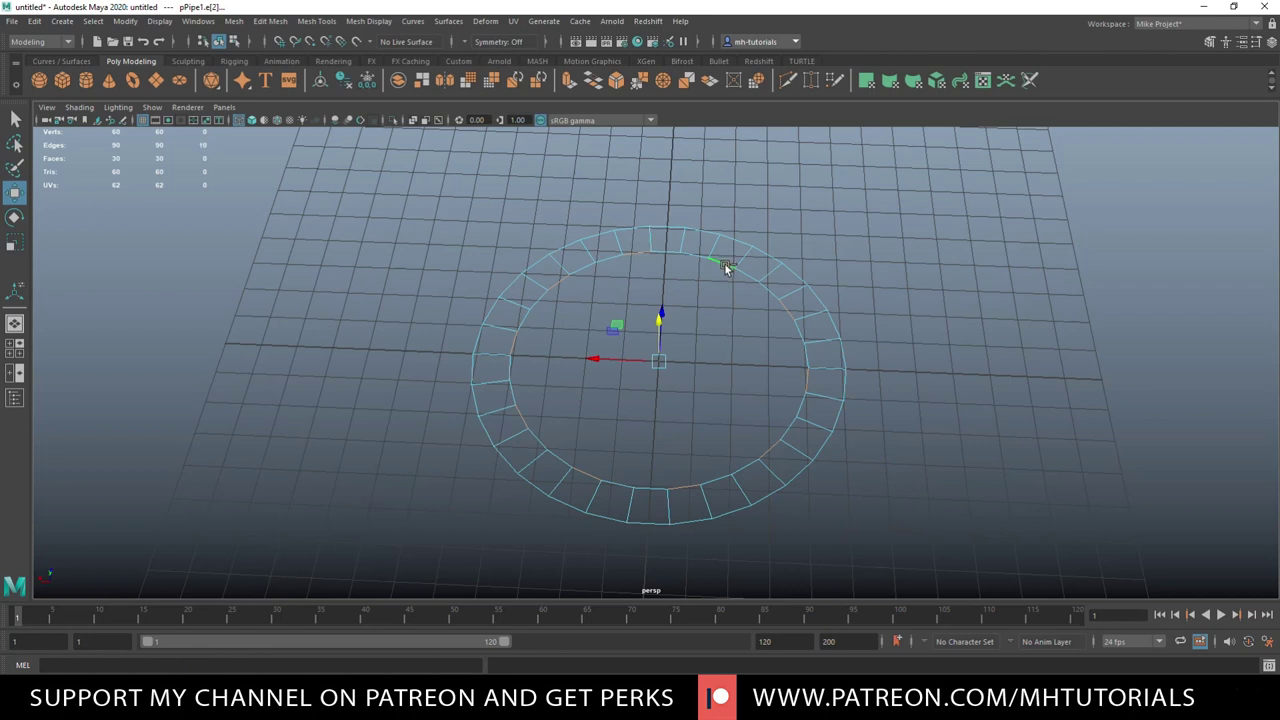
key(5)
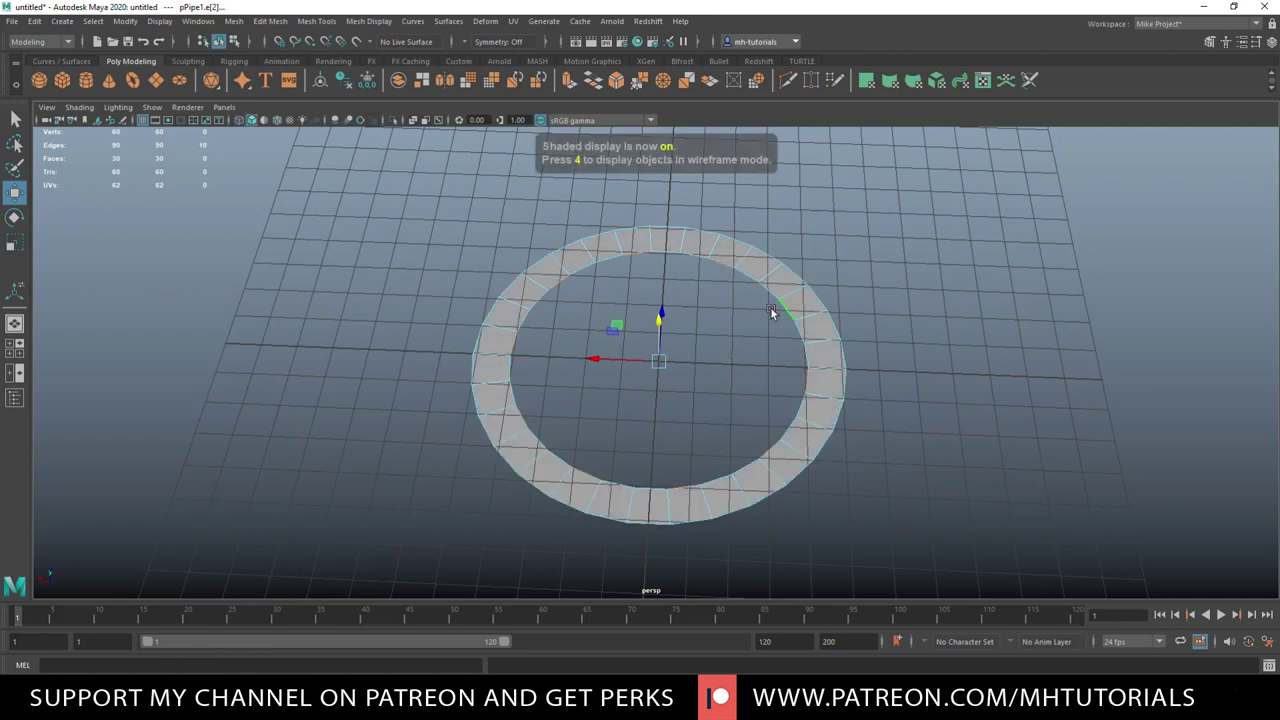
key(ctrl+e)
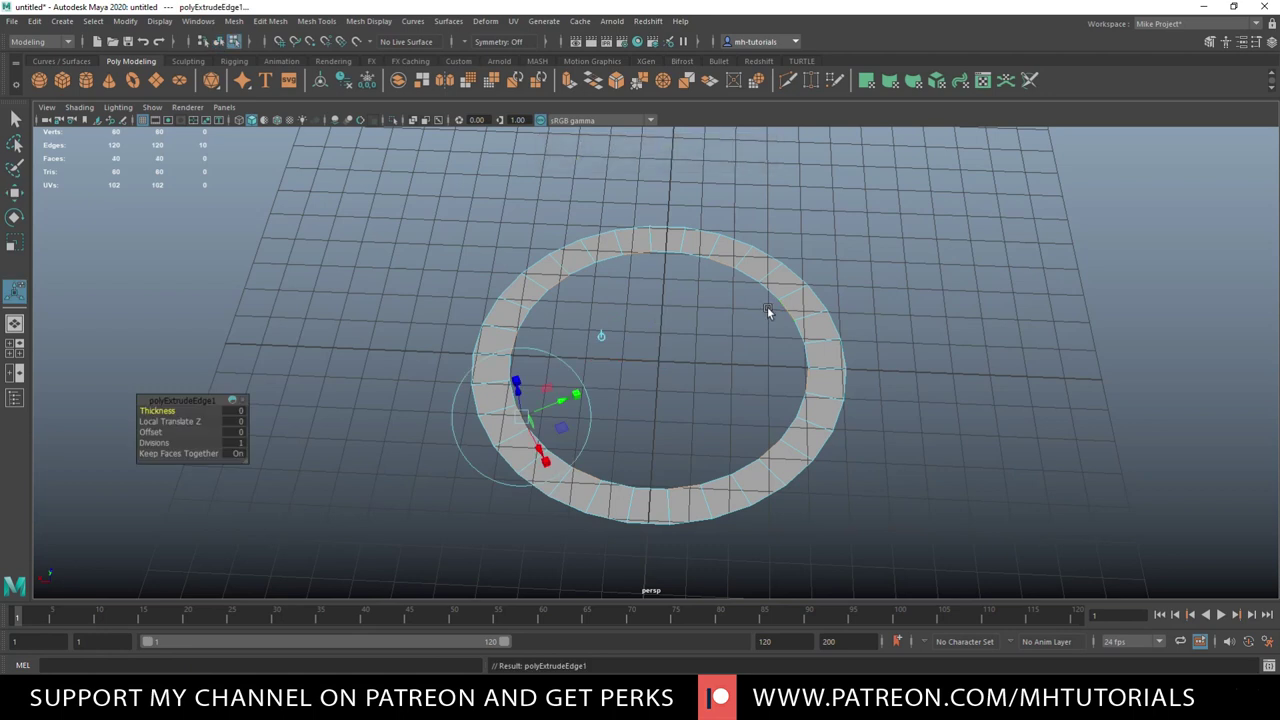
Extrude the inner border edges and push them inward with an Offset of 0.9
drag(148, 432, 165, 432)
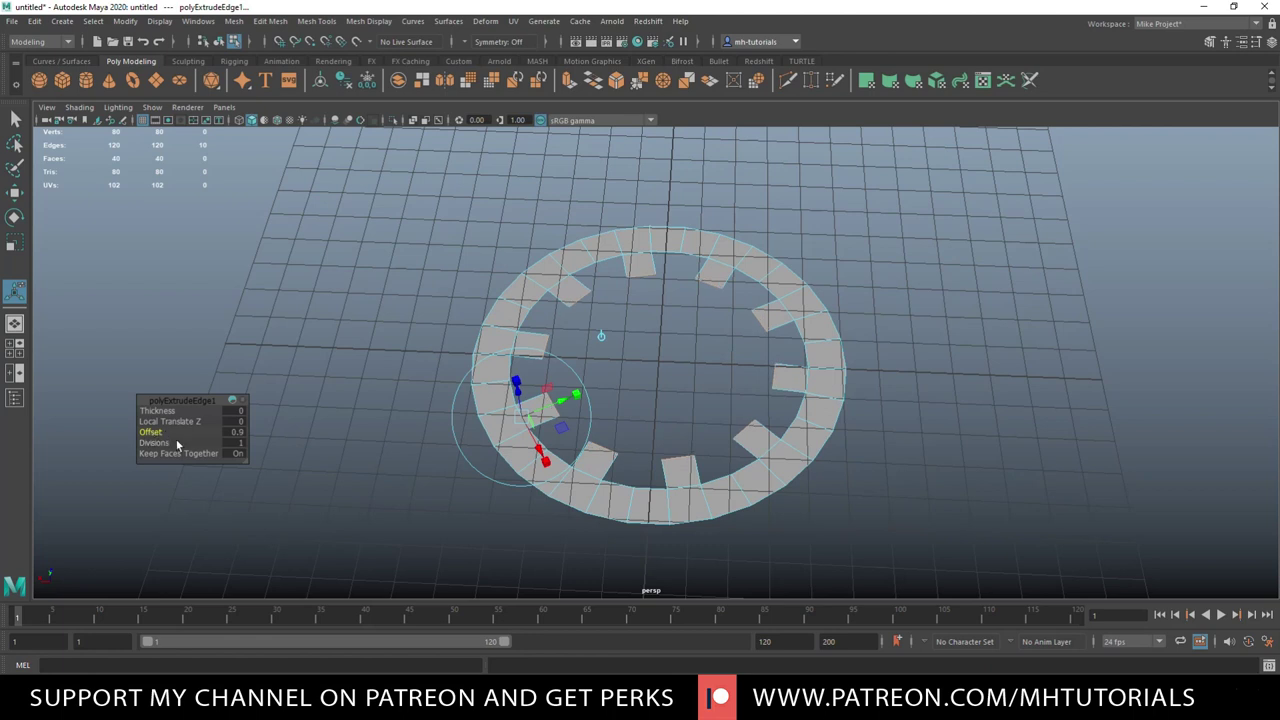
key(ctrl+e)
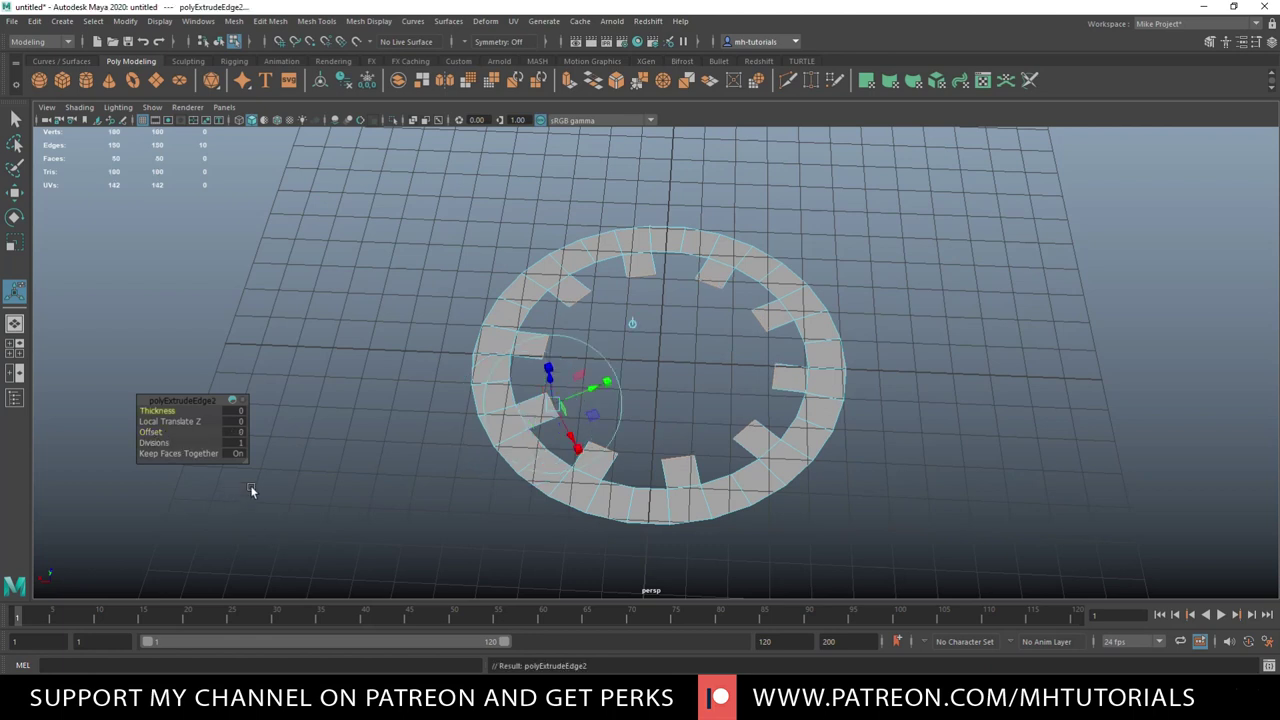
click(151, 431)
drag(152, 431, 165, 431)
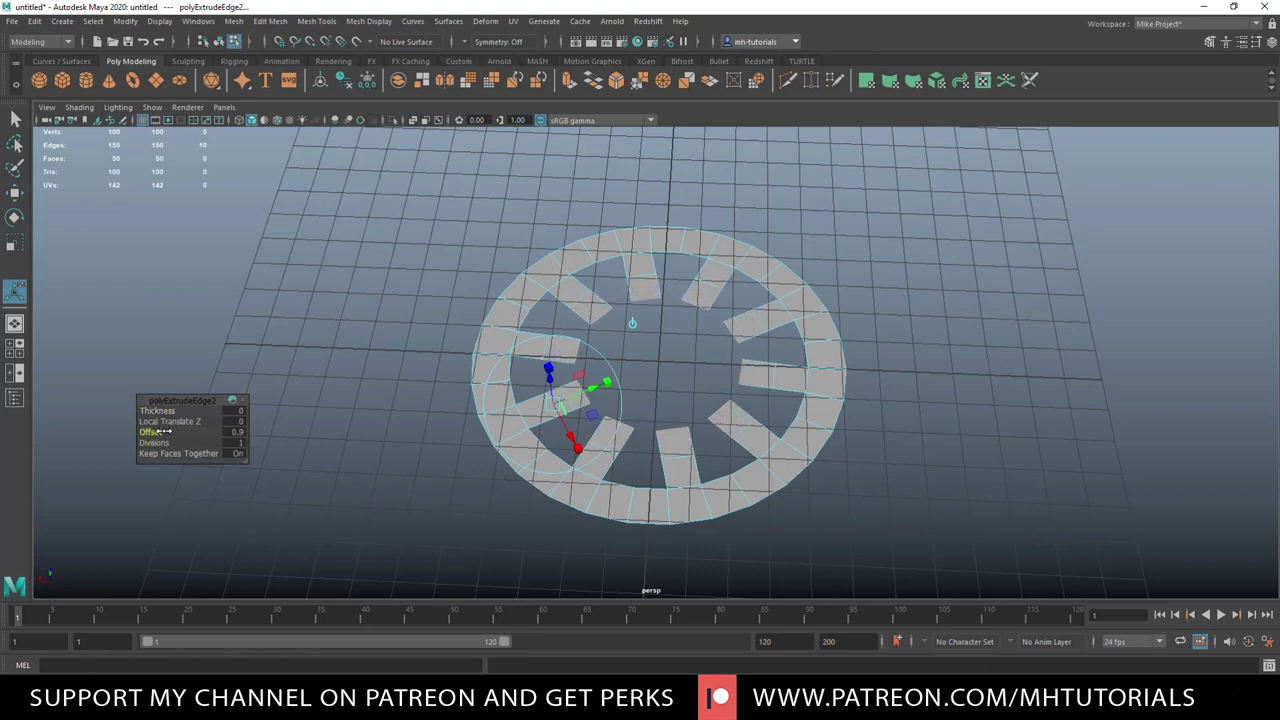
Extrude again with a smaller Offset (0.6) to lengthen the ten spokes toward the centre
key(ctrl+e)
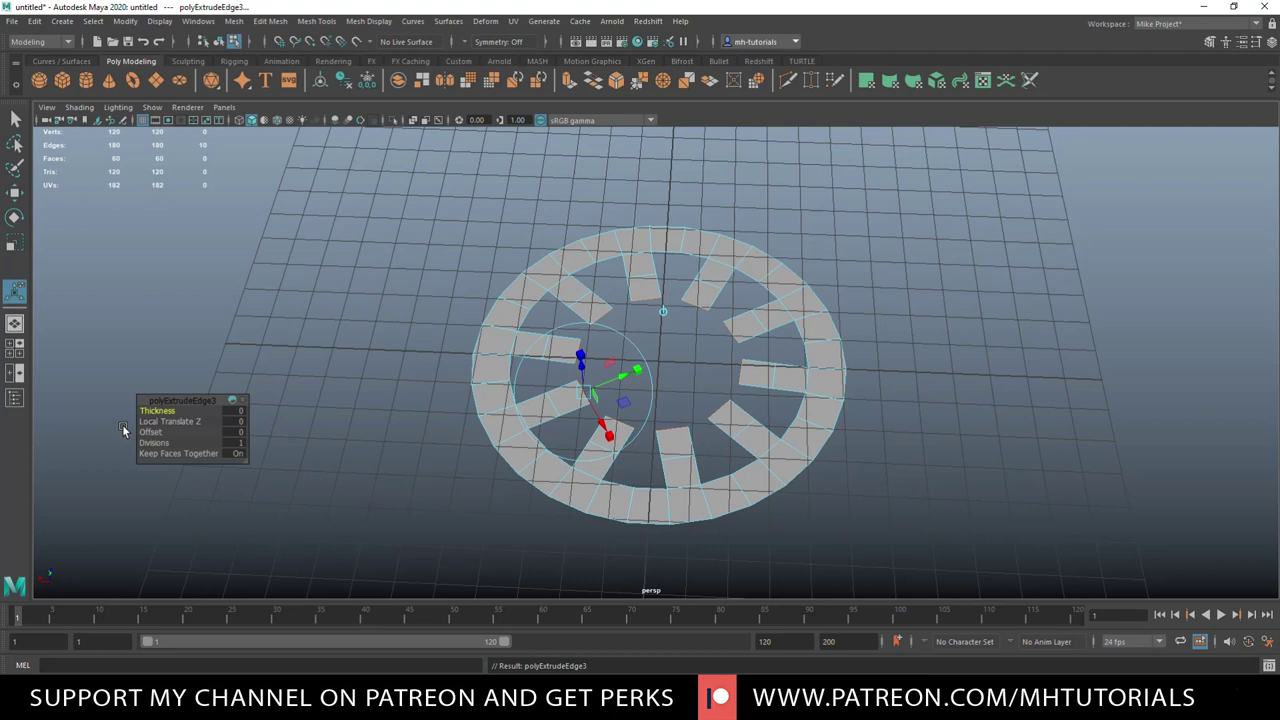
drag(148, 431, 158, 431)
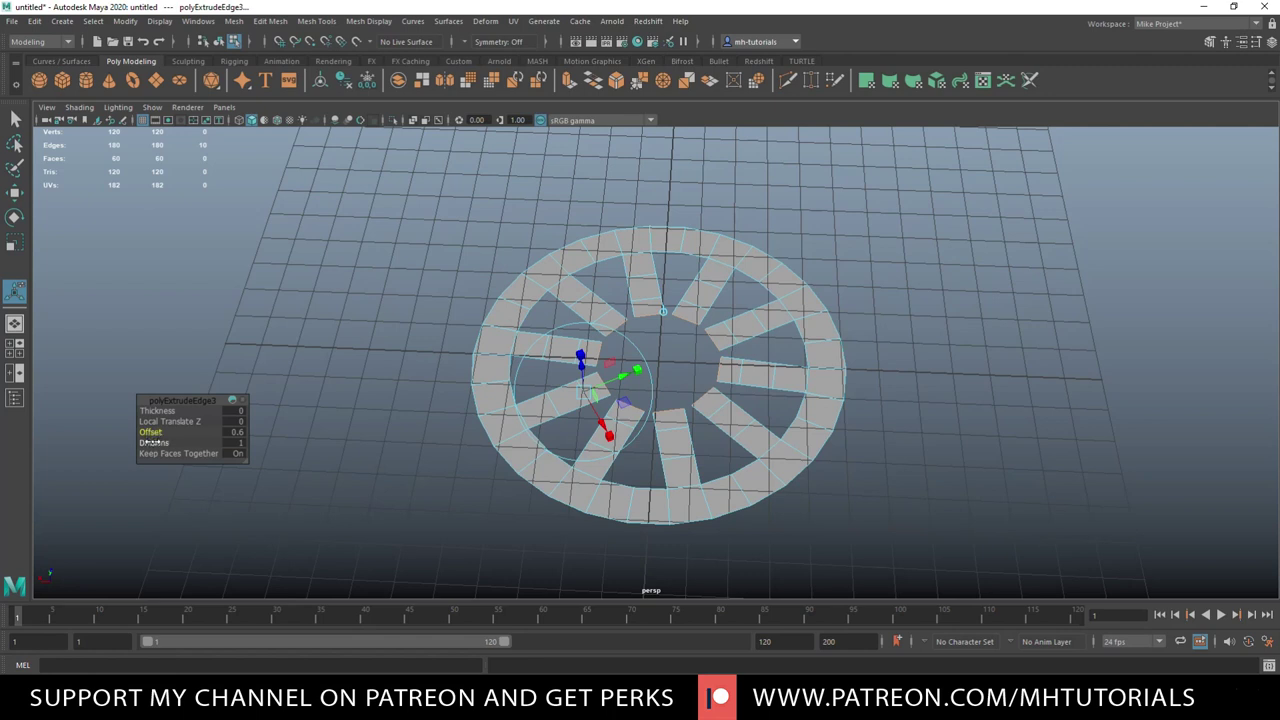
click(260, 307)
alt+right_drag(262, 310, 465, 424)
alt+drag(465, 424, 640, 423)
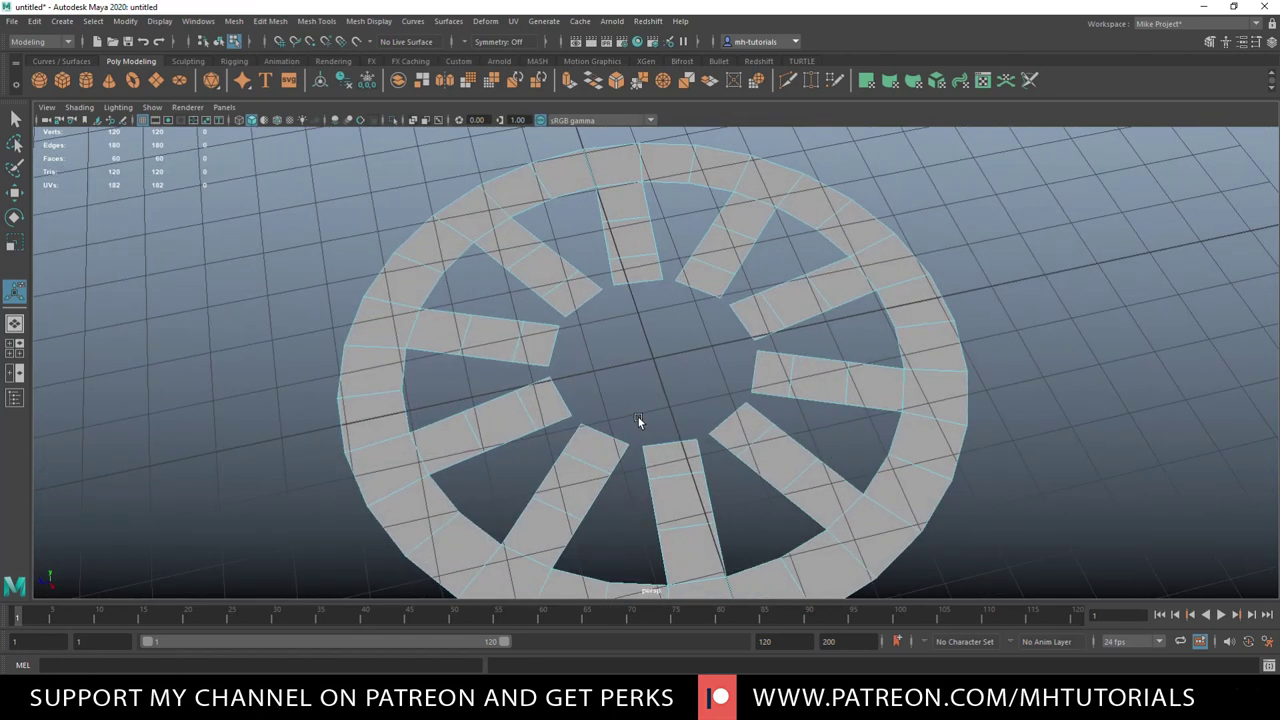
click(536, 368)
Bridge the first pairs of spoke-end edges with new faces
click(270, 21)
click(430, 81)
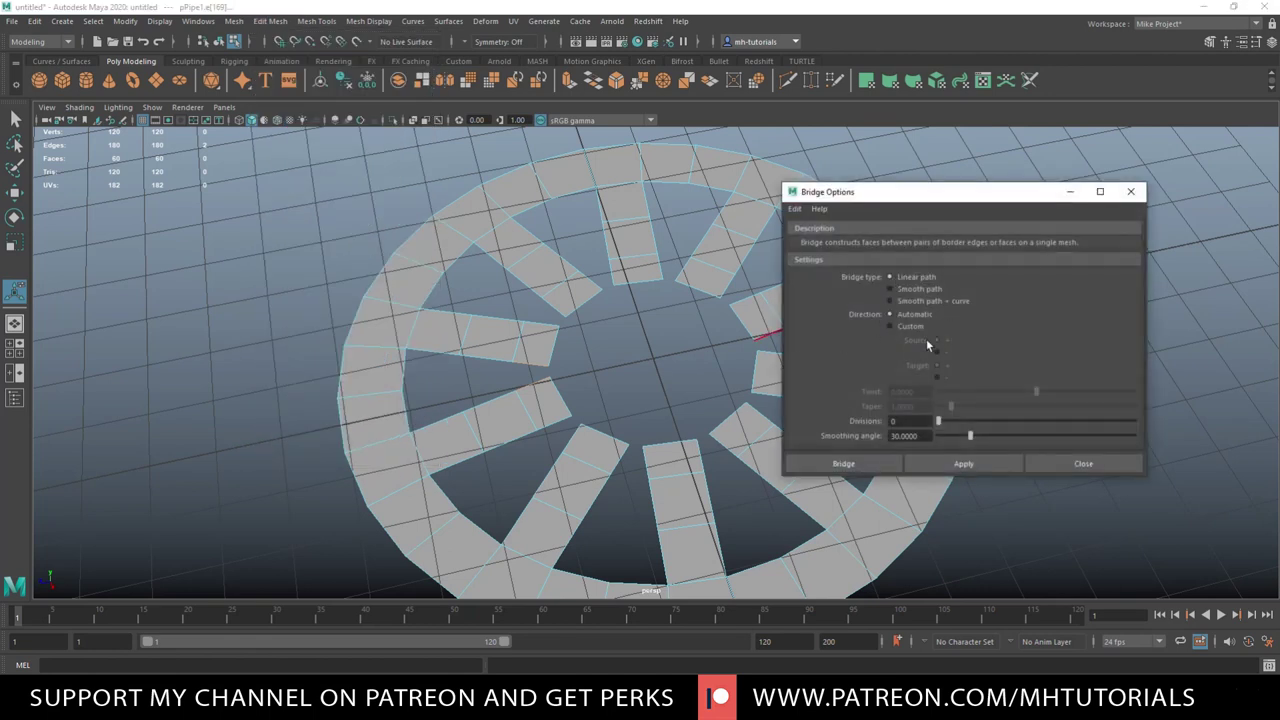
click(848, 463)
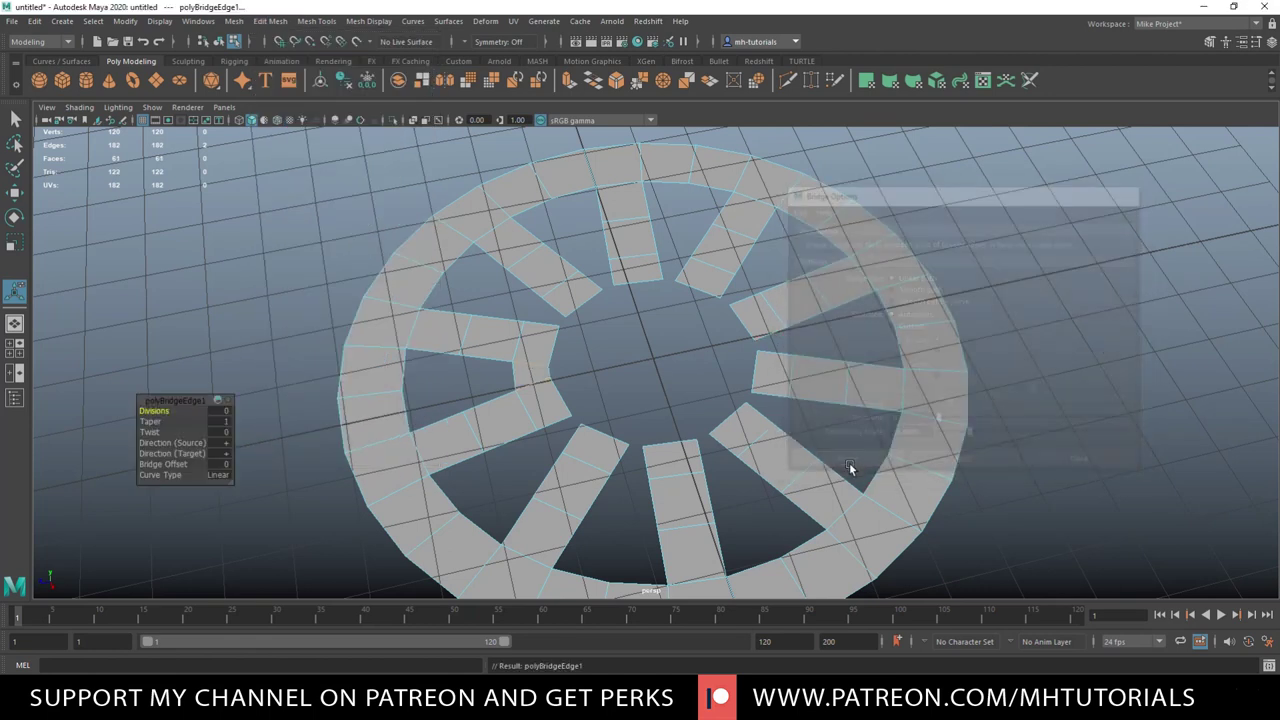
click(537, 321)
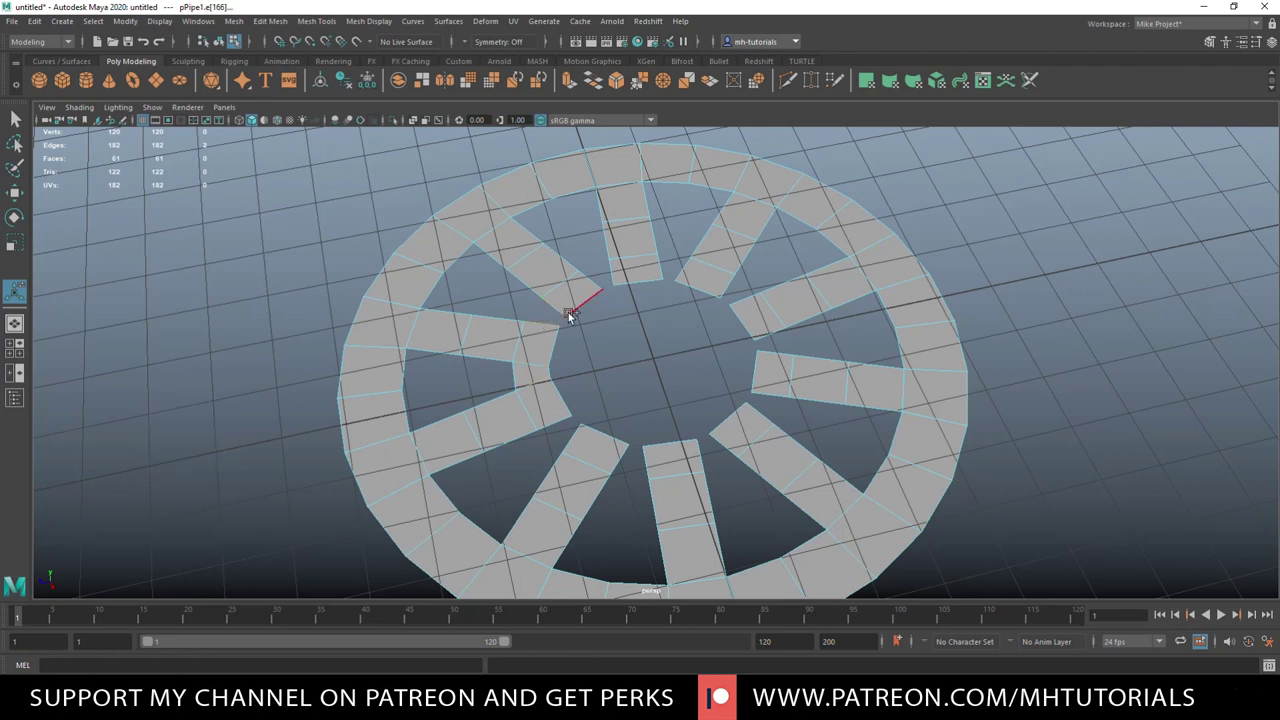
key(g)
Extrude a filler edge from a spoke end and bridge it to the neighbouring spoke
click(607, 279)
click(625, 299)
key(r)
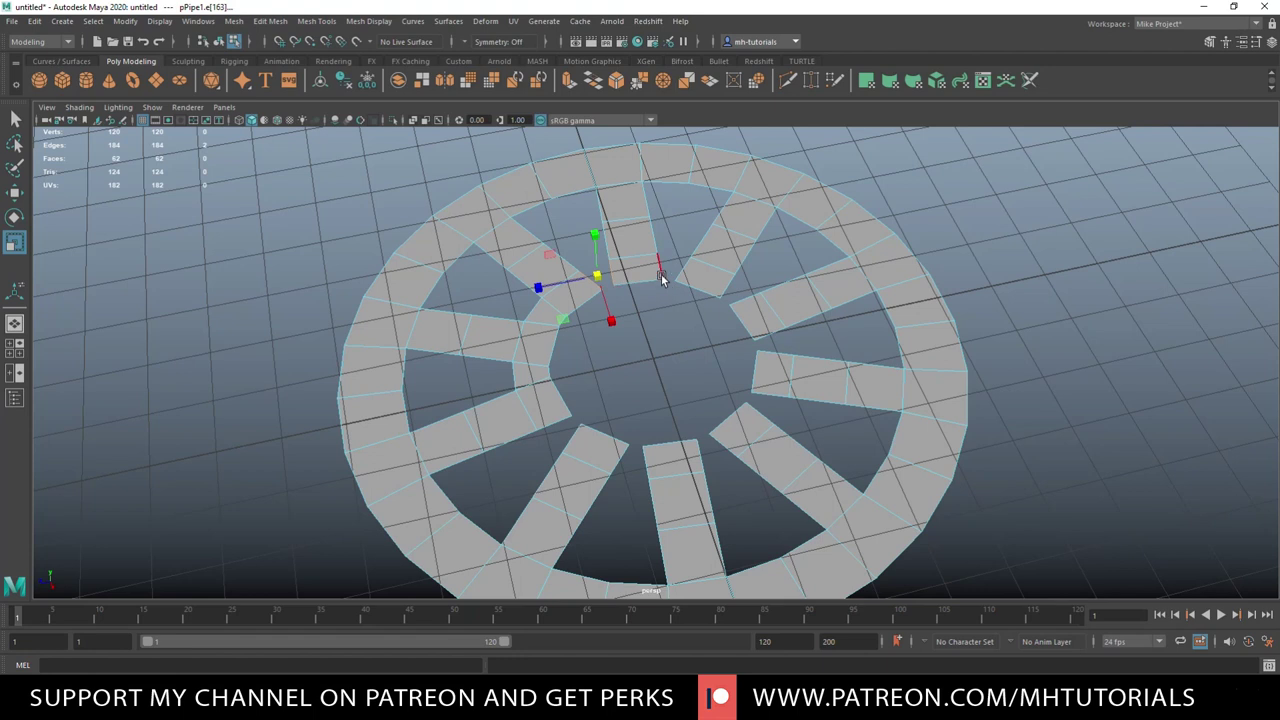
shift+right_drag(681, 280, 678, 272)
scroll(668, 380, up, 2)
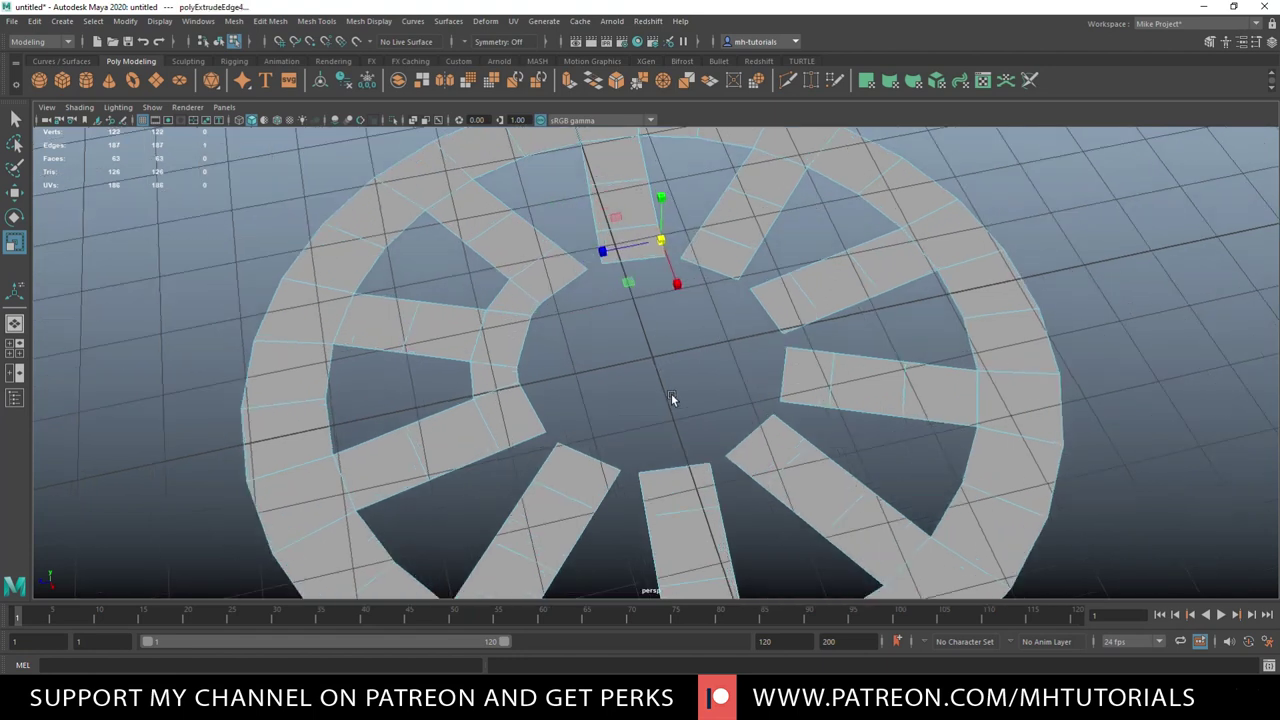
drag(696, 245, 697, 307)
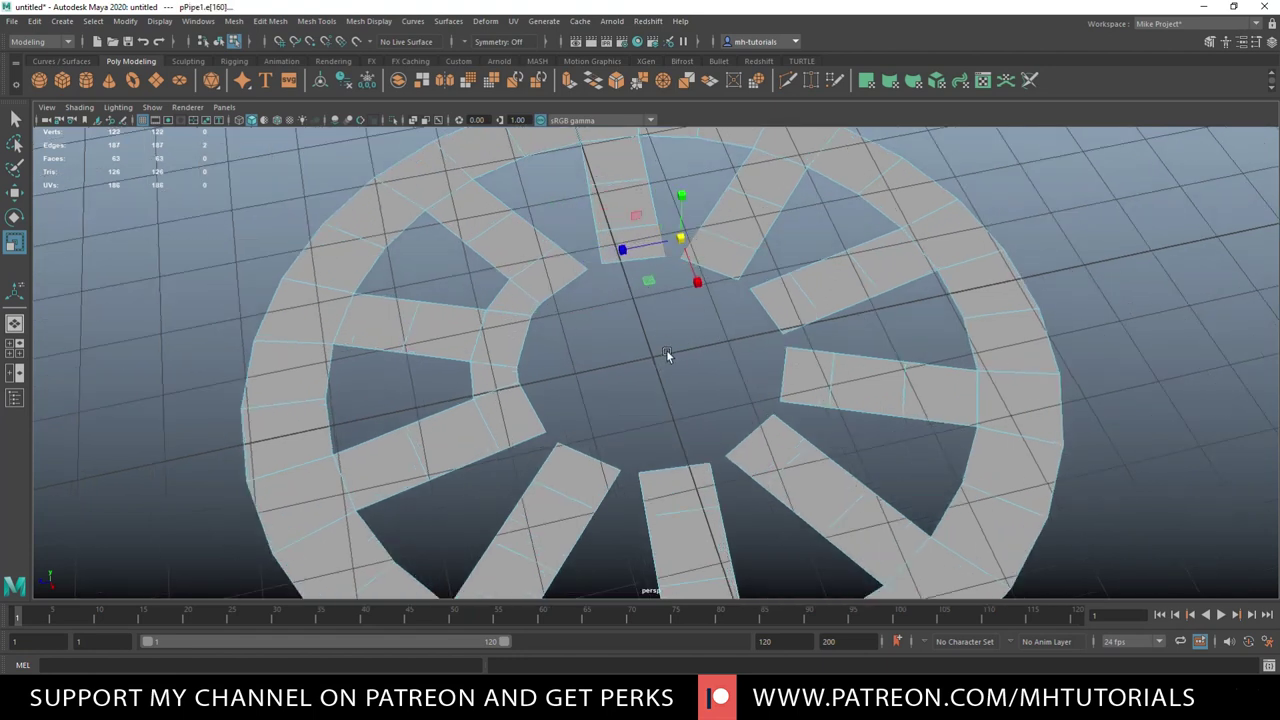
click(750, 268)
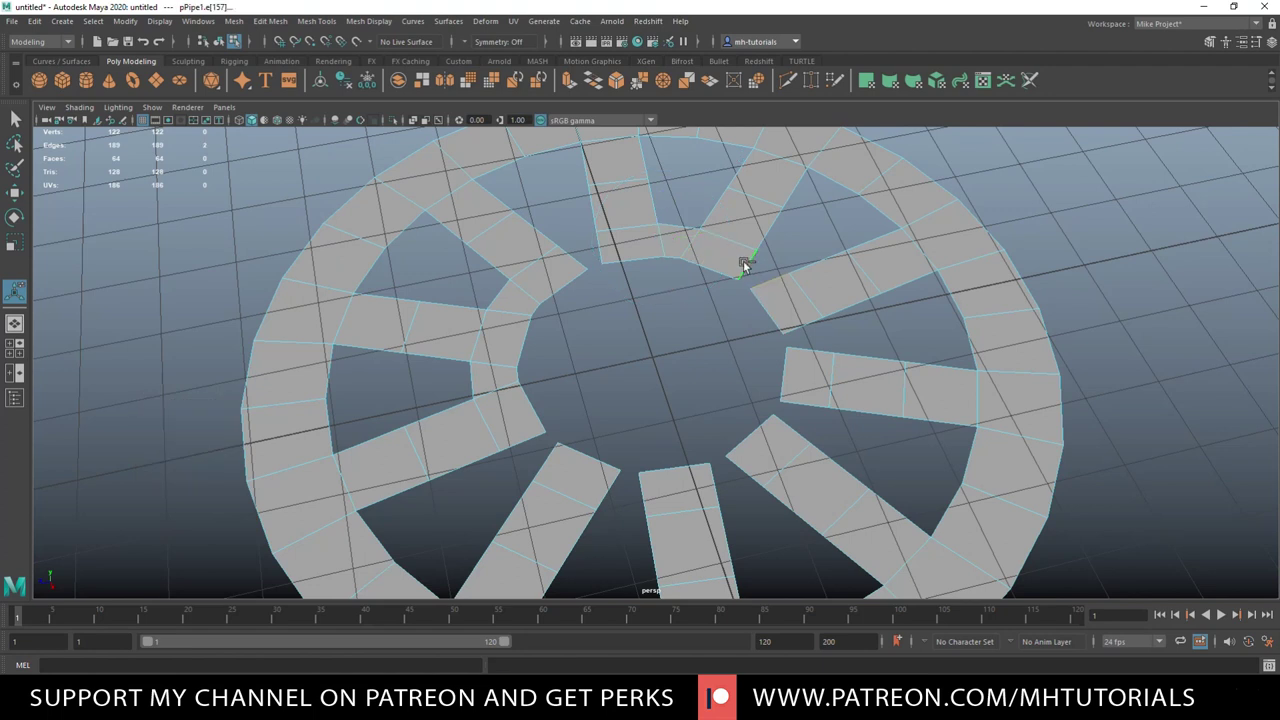
Bridge the remaining gaps between spoke tips so the inner hub ring closes
click(775, 331)
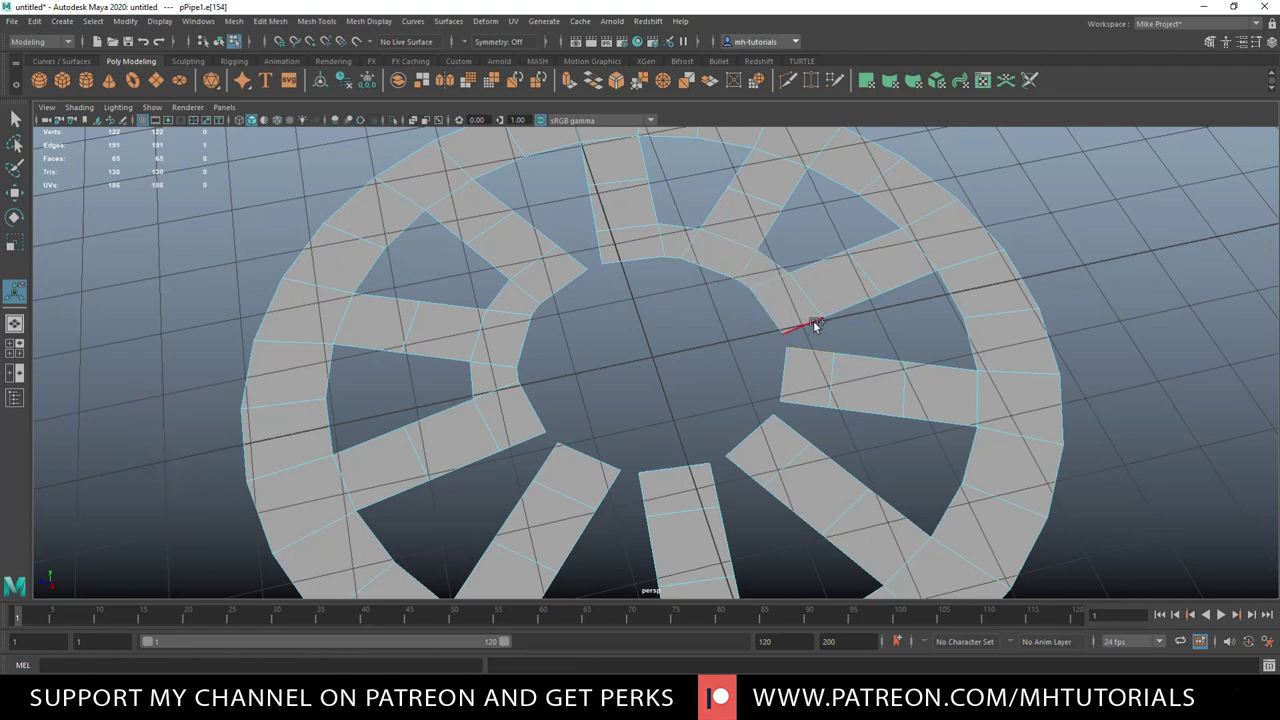
click(806, 327)
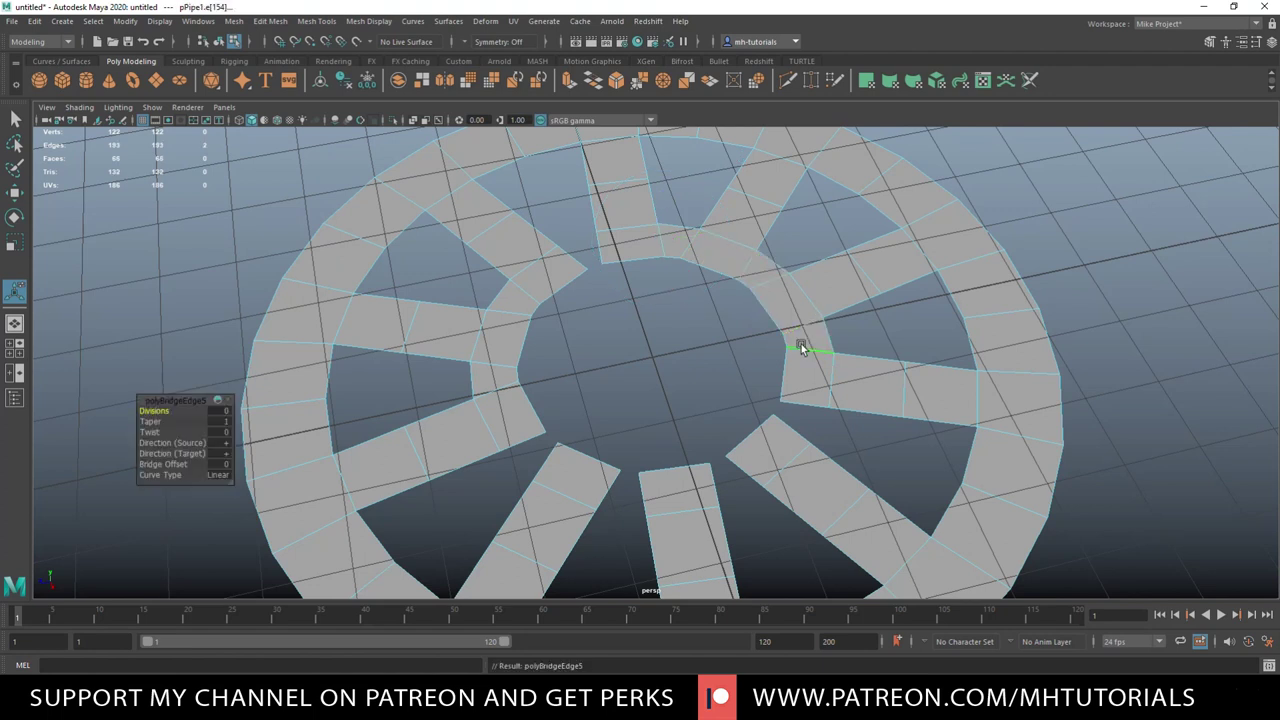
click(800, 403)
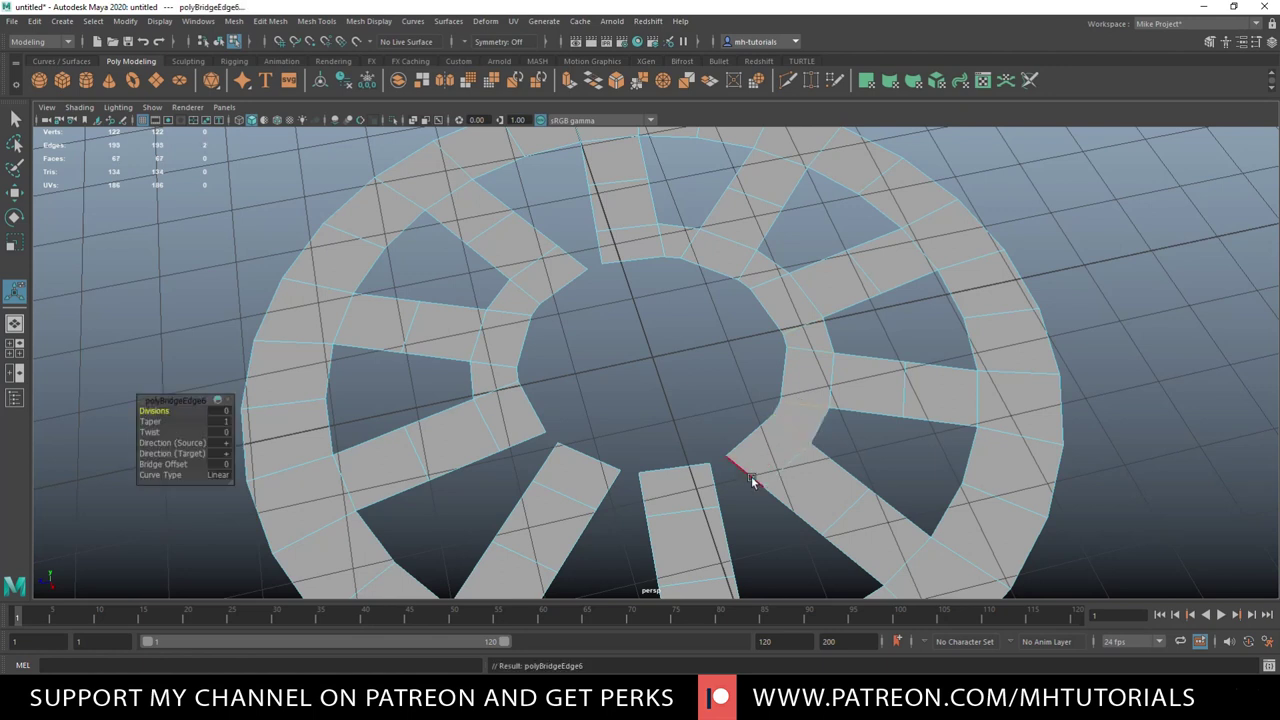
click(712, 487)
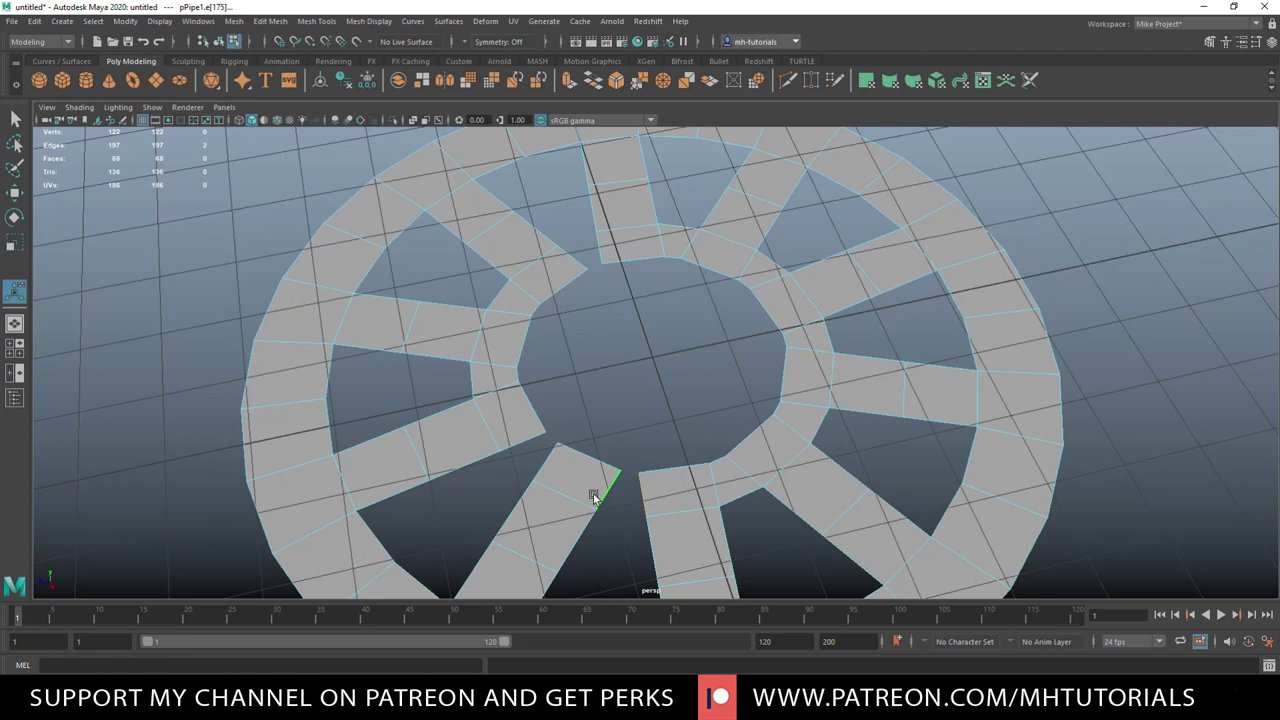
click(600, 495)
click(524, 455)
click(567, 452)
scroll(572, 450, down, 3)
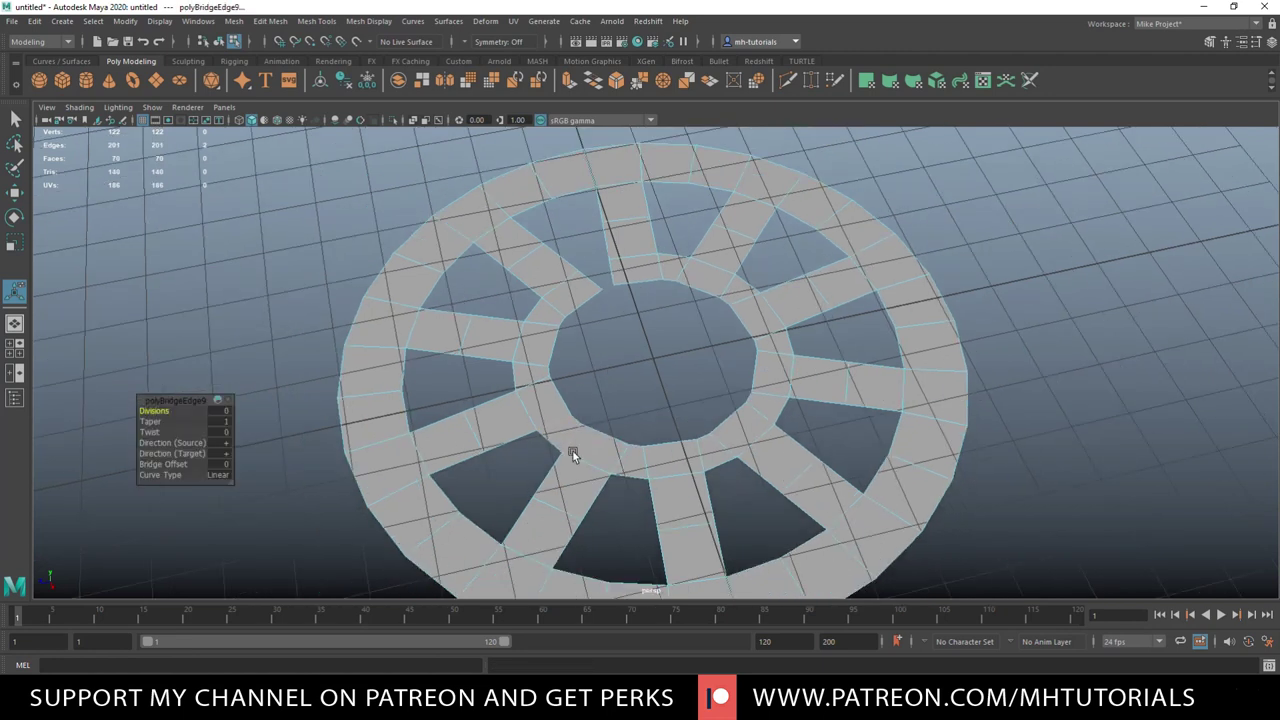
click(613, 283)
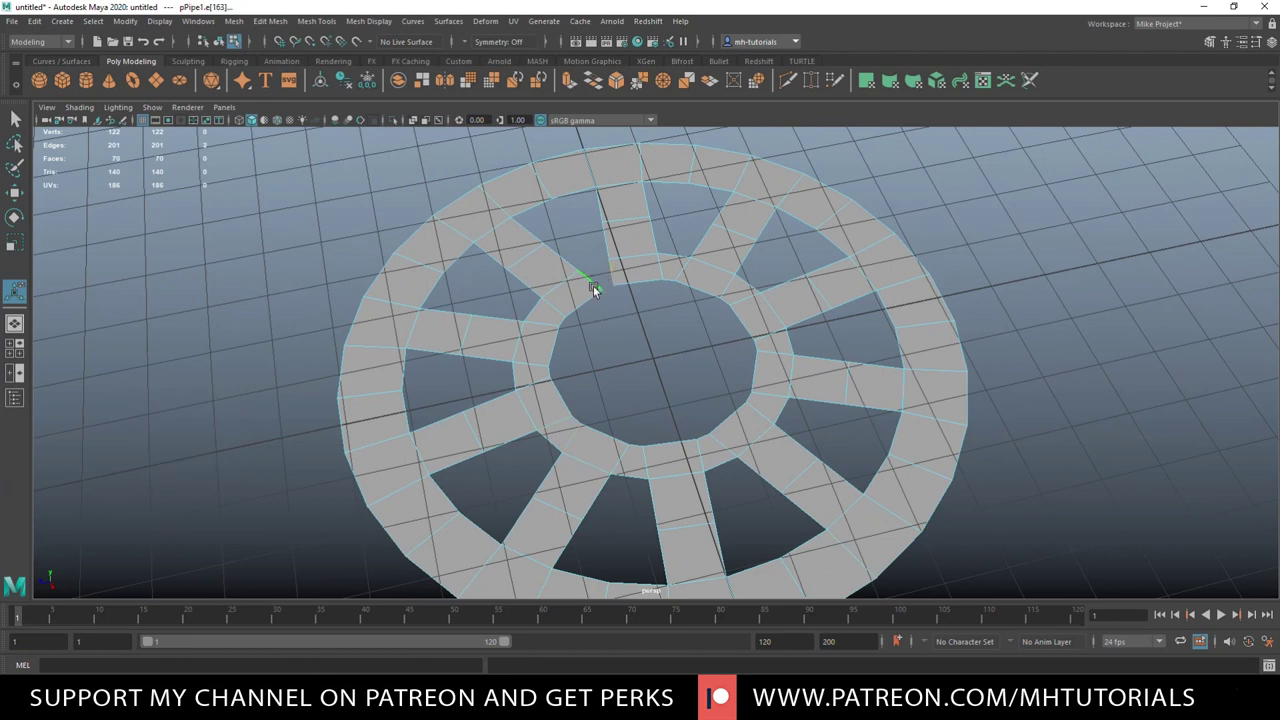
click(593, 286)
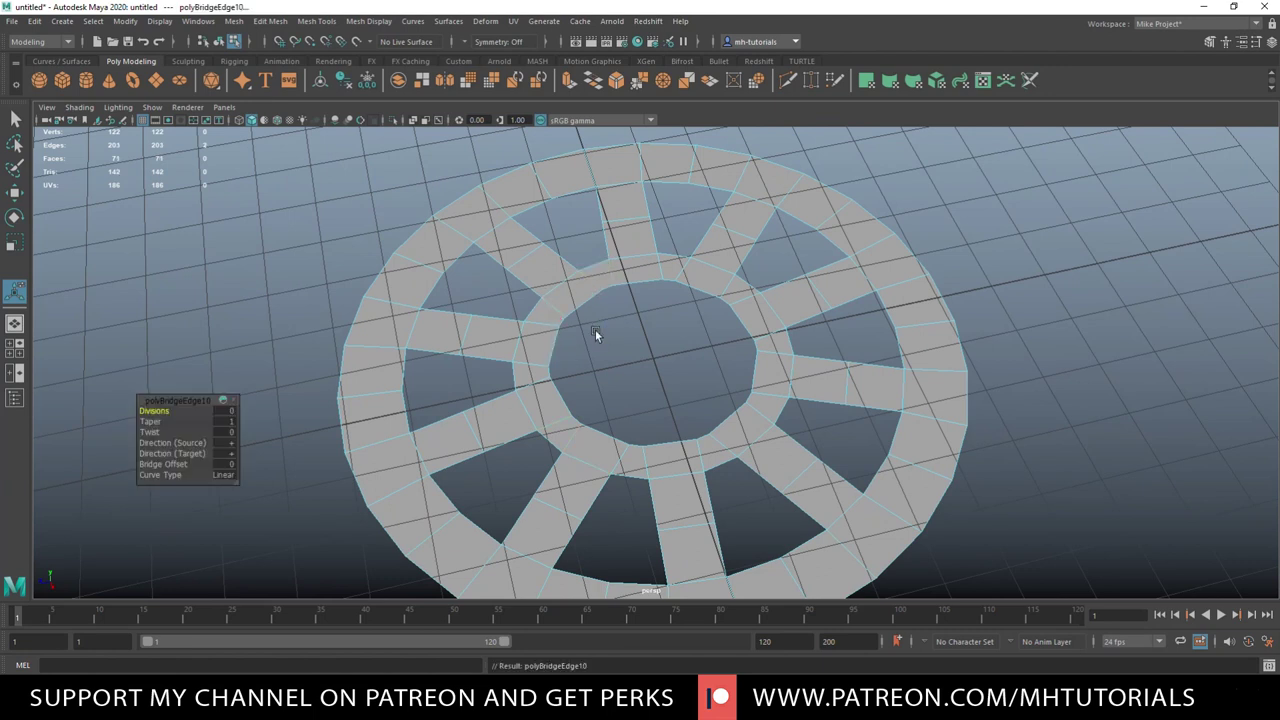
right_click(606, 288)
Scale up the inner hub edge loop to widen the central hole
right_drag(605, 258, 605, 259)
click(594, 290)
double_click(592, 294)
key(r)
mouse_move(652, 365)
mouse_down()
mouse_move(676, 368)
mouse_move(663, 366)
mouse_move(668, 346)
mouse_up()
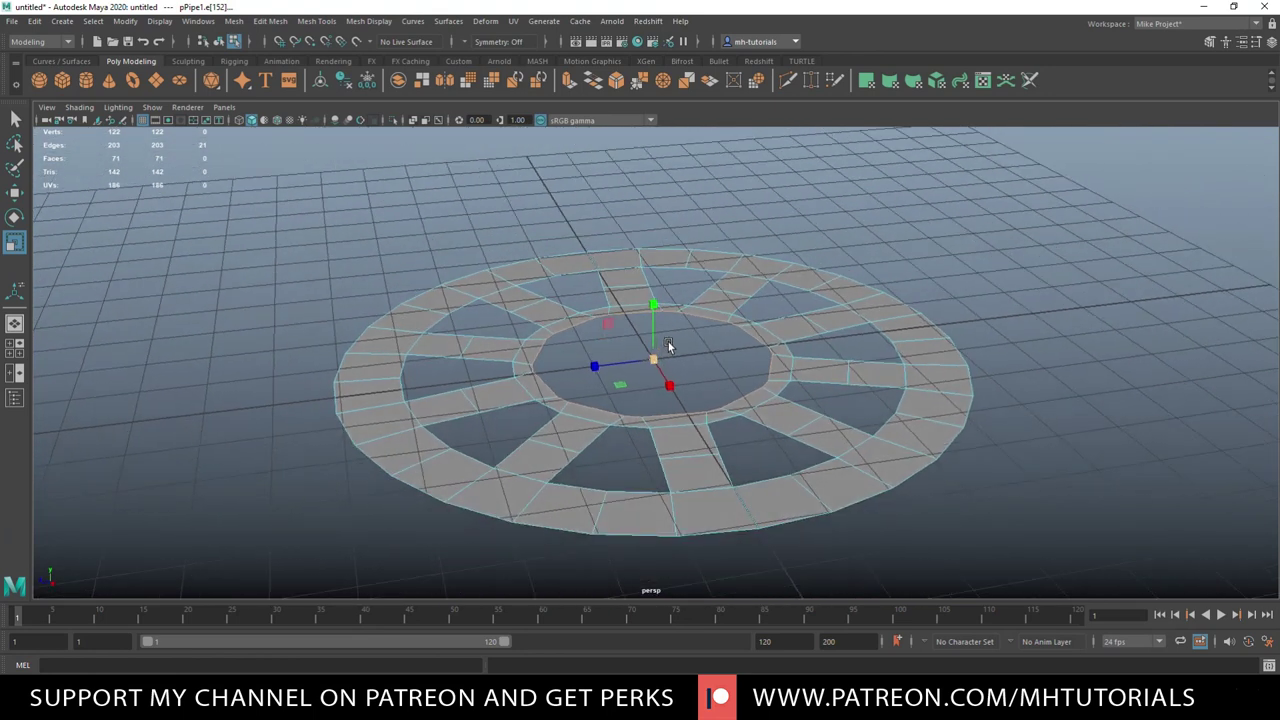
key(w)
drag(652, 296, 653, 310)
Raise the selected spoke edges upward in Y
click(531, 310)
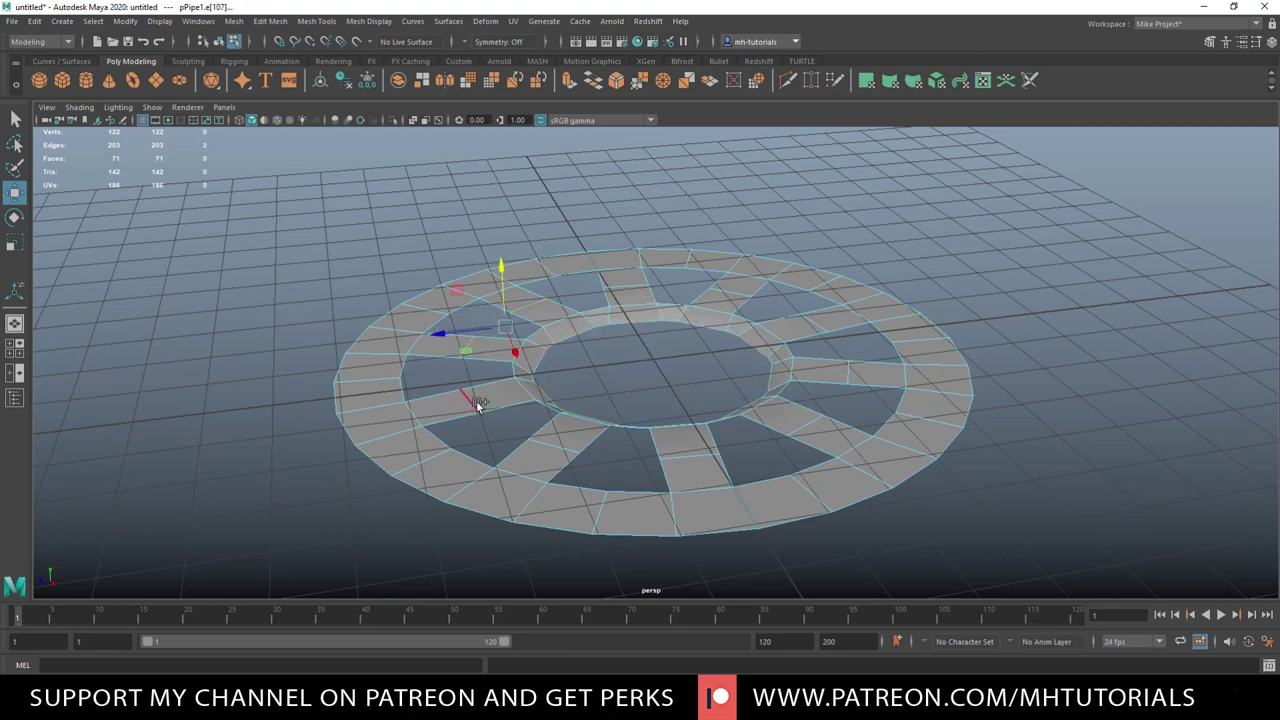
shift+click(548, 446)
shift+click(680, 456)
shift+click(806, 428)
shift+click(849, 368)
shift+click(790, 320)
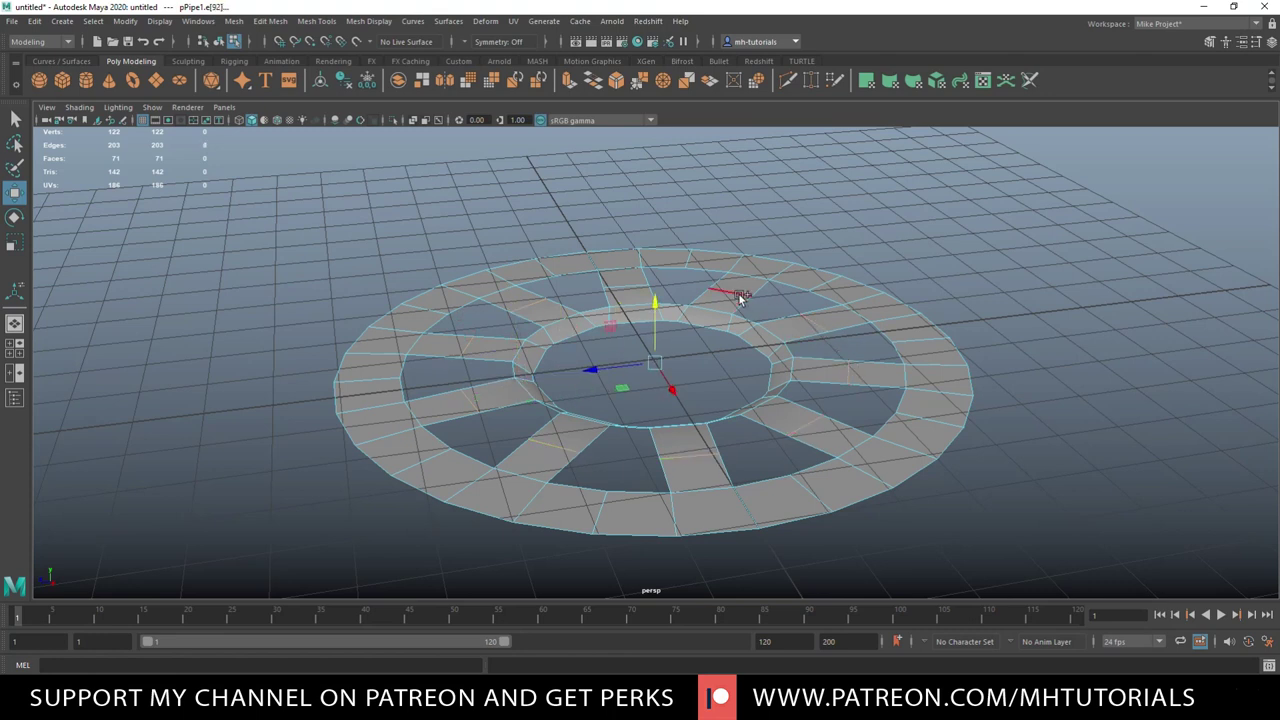
shift+click(625, 282)
drag(655, 302, 658, 288)
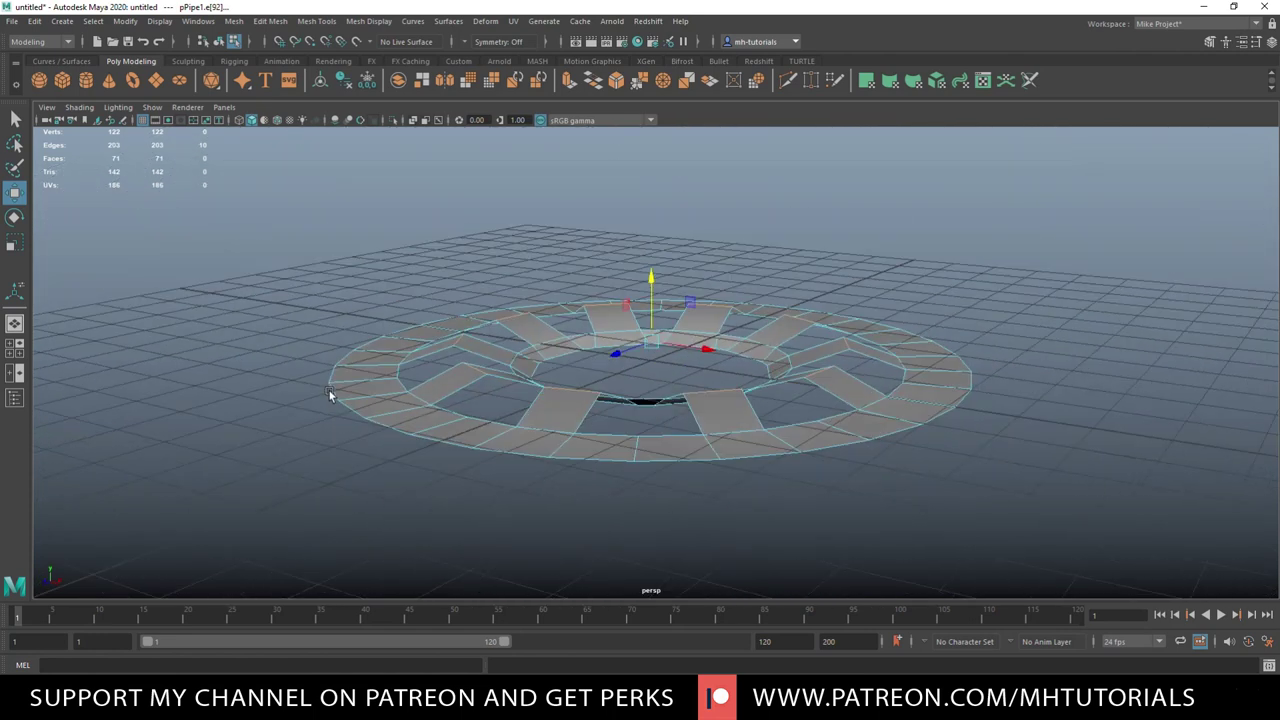
Lift the outer ring edge loop upward so the rim curves
alt+drag(329, 392, 331, 409)
double_click(420, 450)
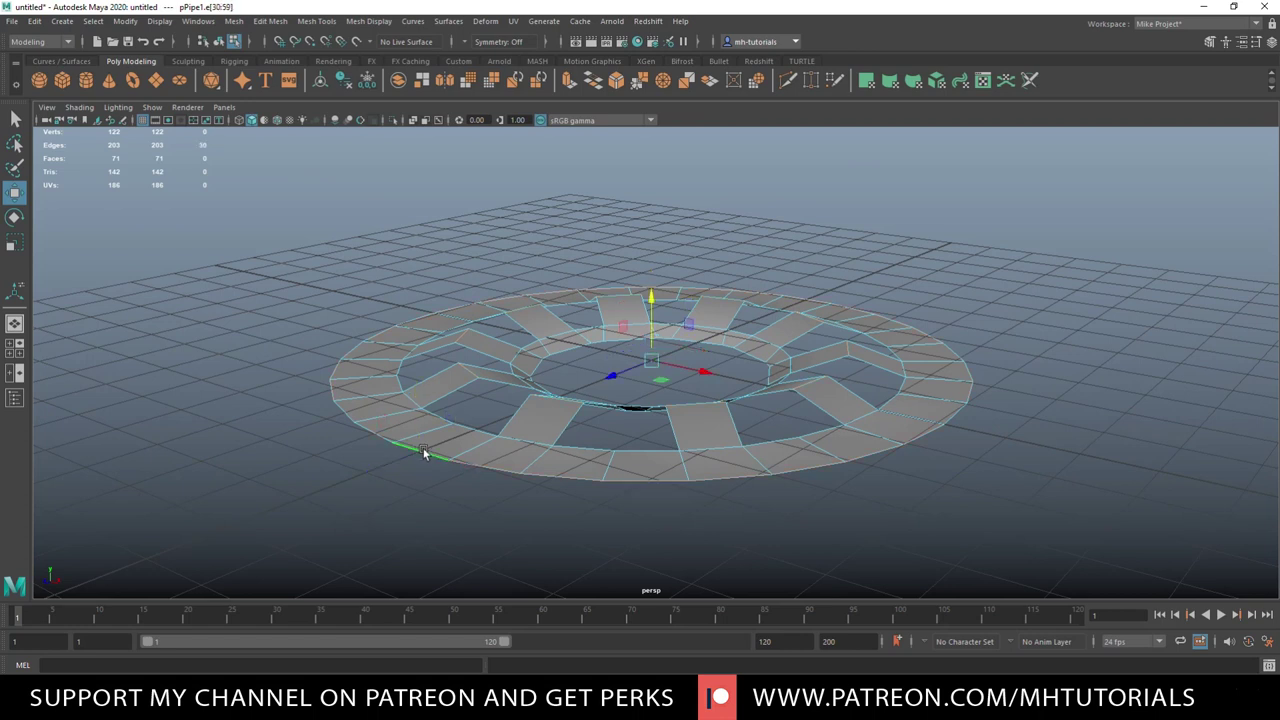
drag(651, 294, 649, 273)
alt+drag(578, 330, 294, 476)
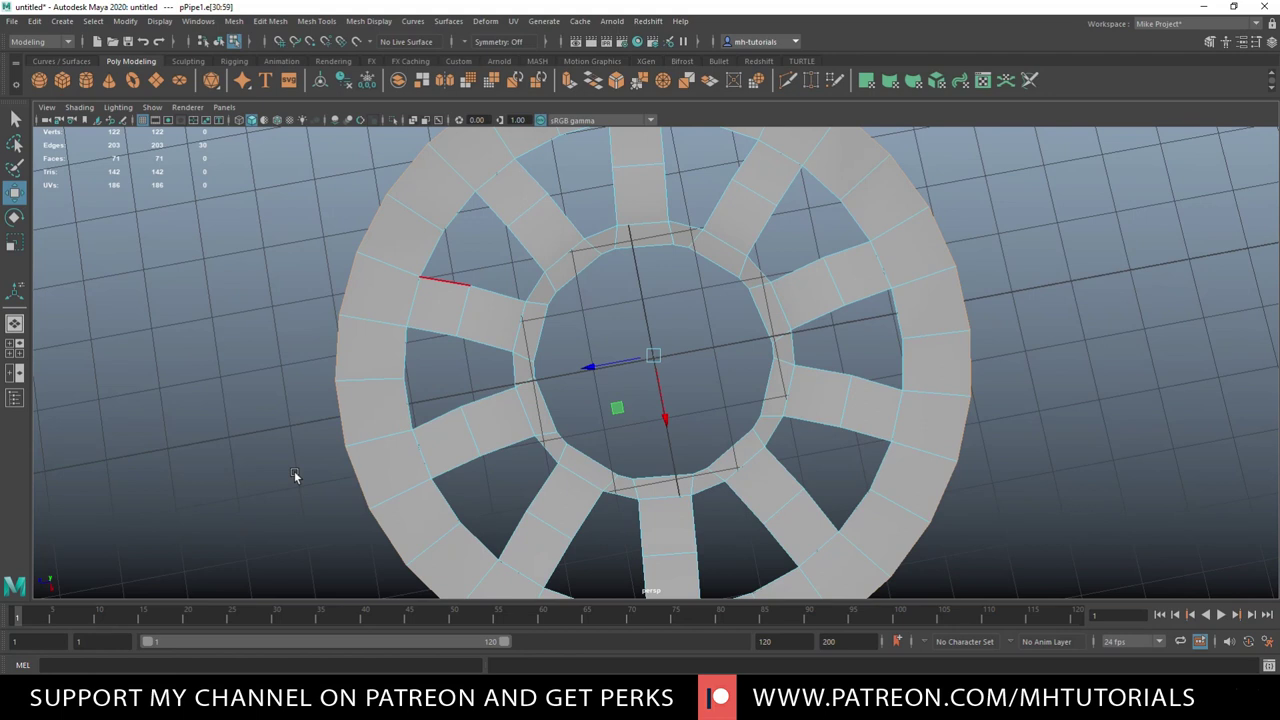
alt+drag(294, 476, 287, 462)
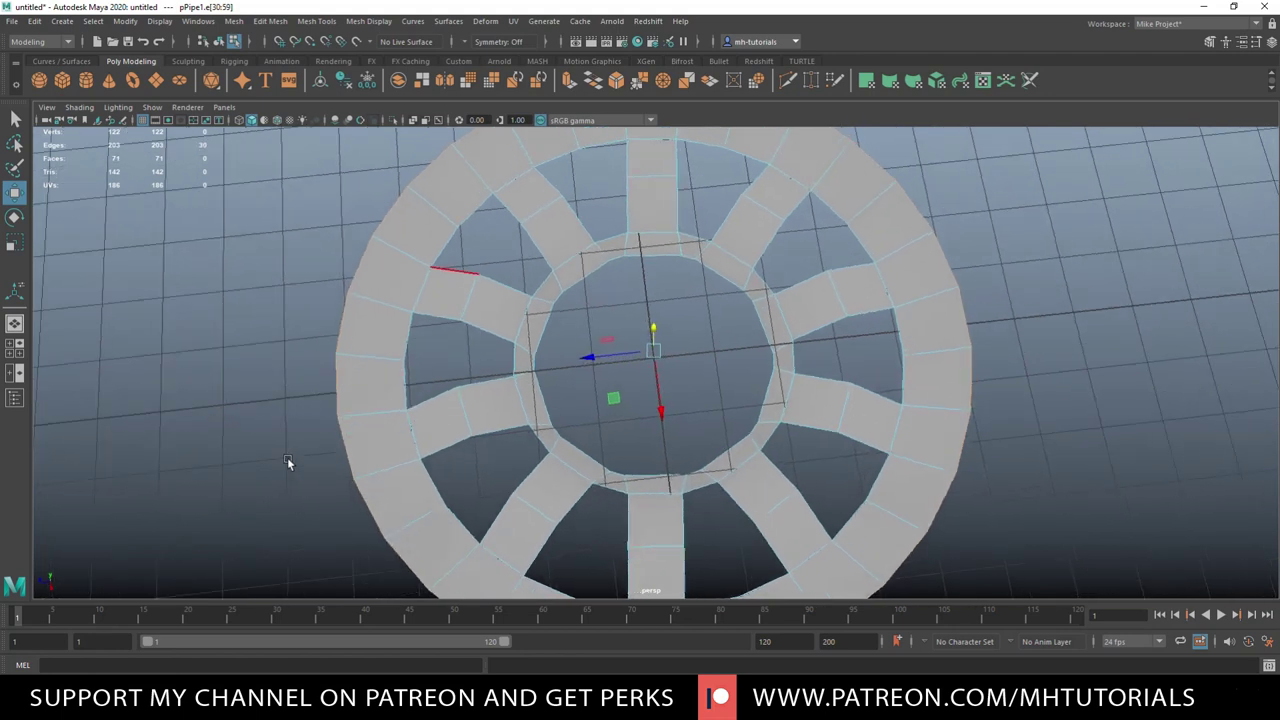
Insert an equal-distance edge loop around the outer rim
click(447, 246)
click(488, 205)
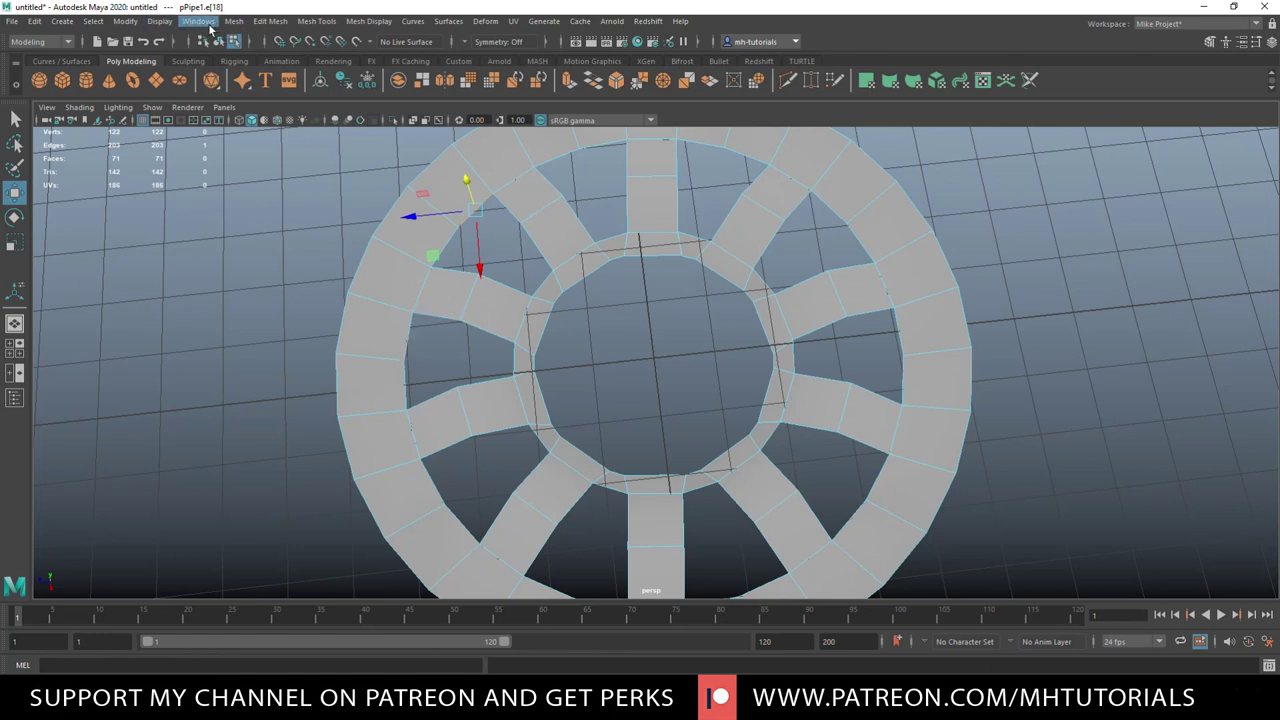
key(ctrl+shift+x)
click(265, 257)
click(530, 162)
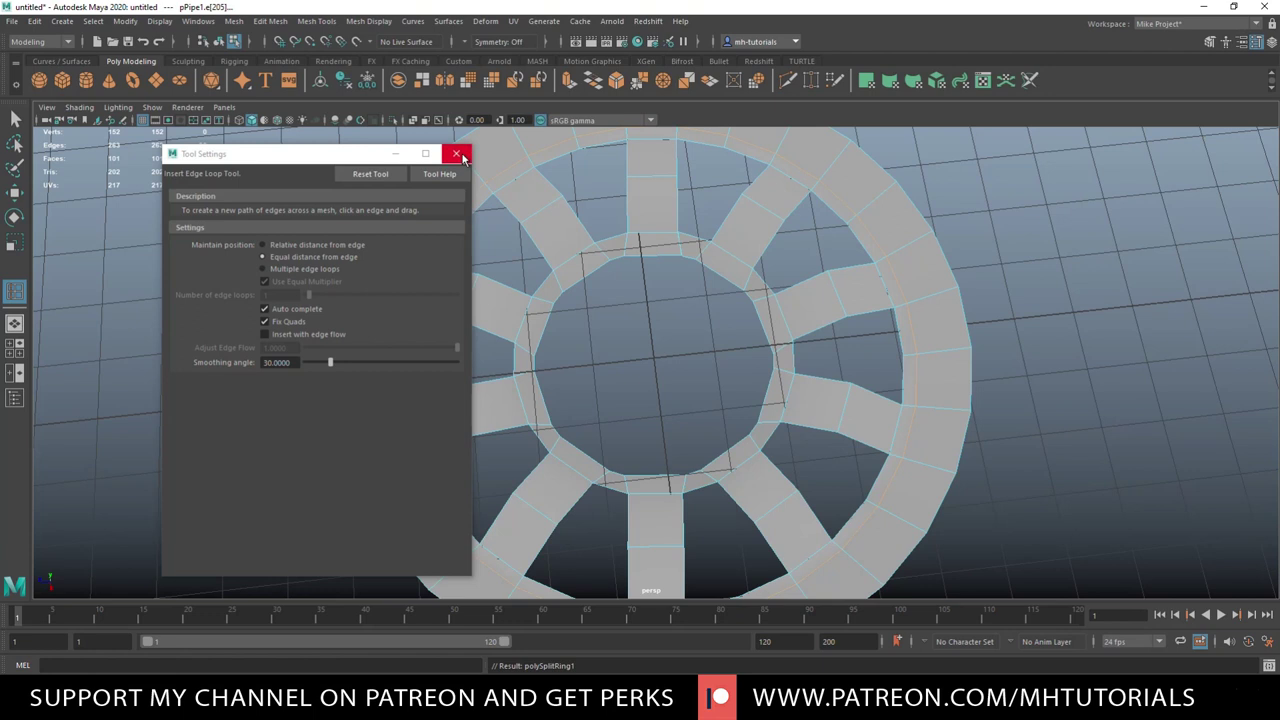
click(462, 156)
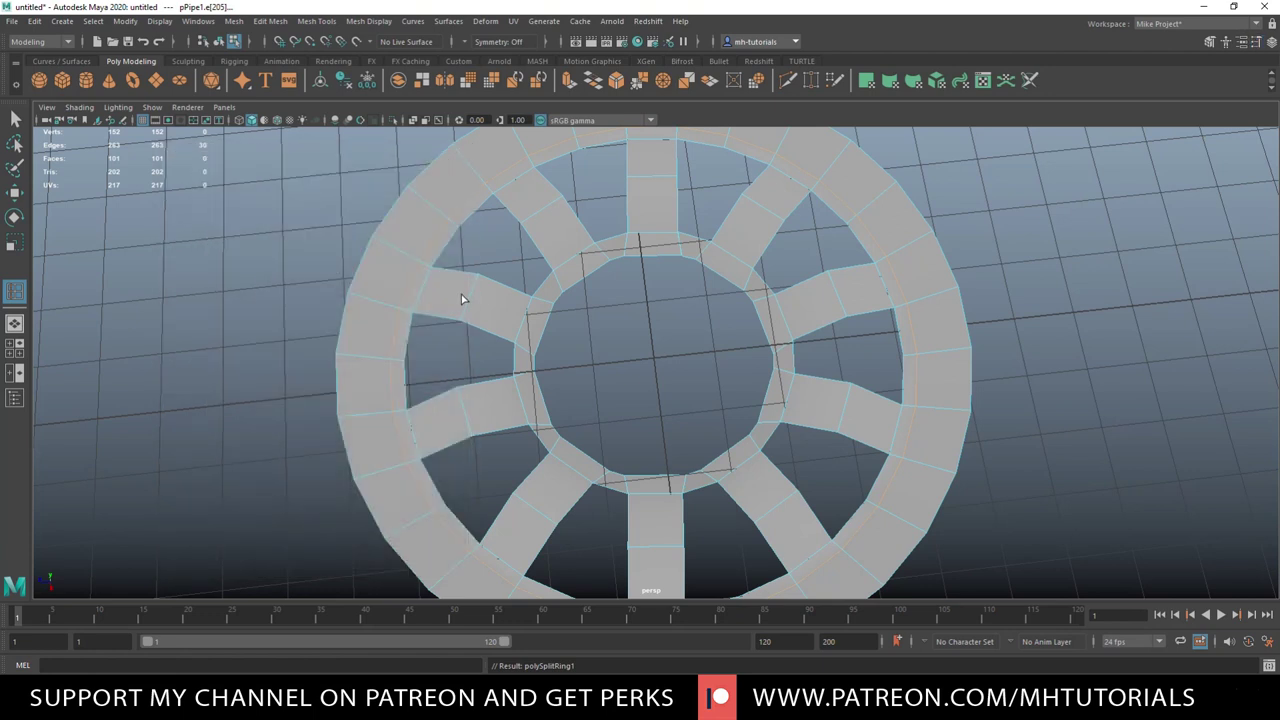
Raise the new outer-rim edge loop to give the rim a curved profile
key(w)
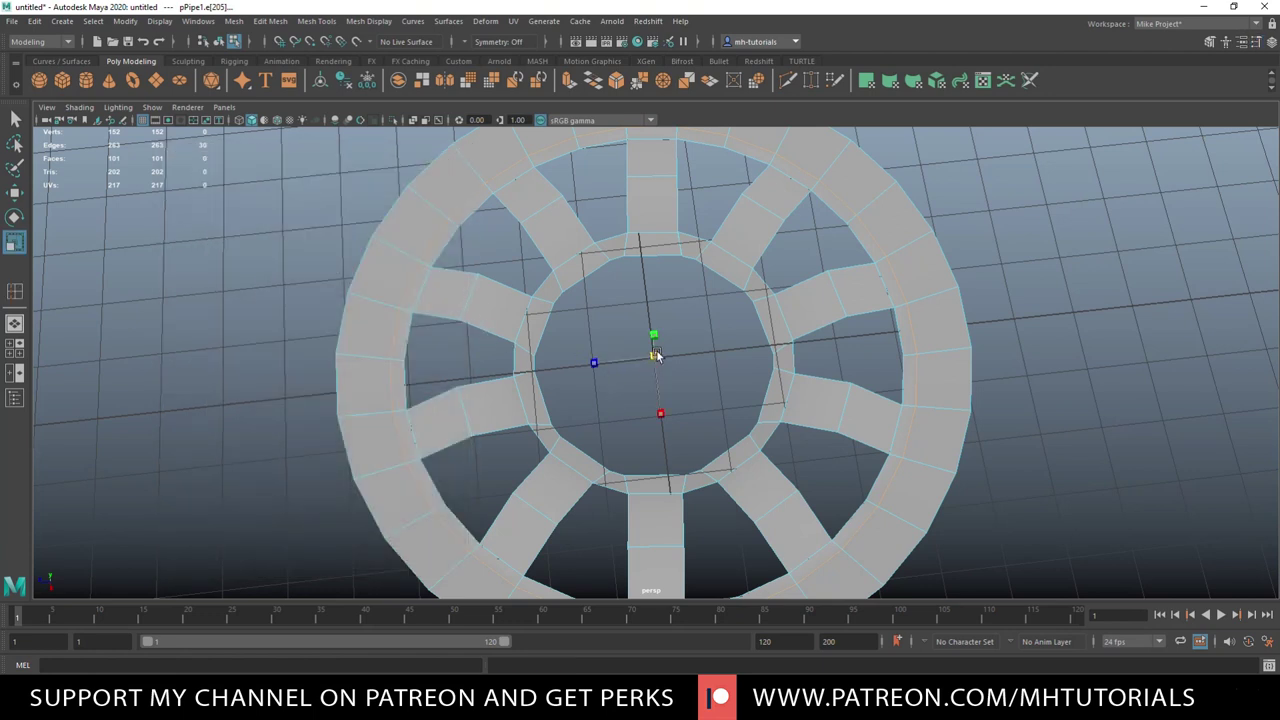
scroll(678, 360, down, 3)
alt+drag(281, 360, 341, 300)
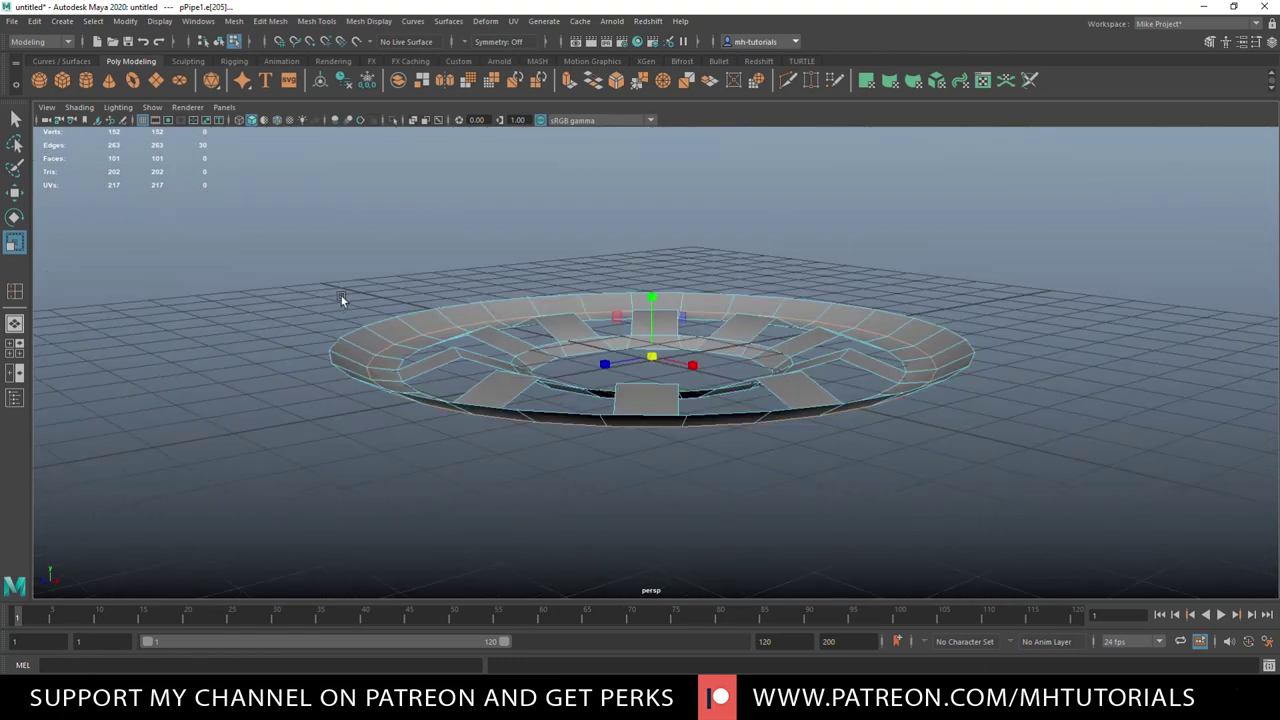
key(w)
drag(648, 296, 651, 272)
alt+drag(201, 363, 618, 365)
Extrude the inner hub edge loop and scale it inward to narrow the hole
double_click(614, 290)
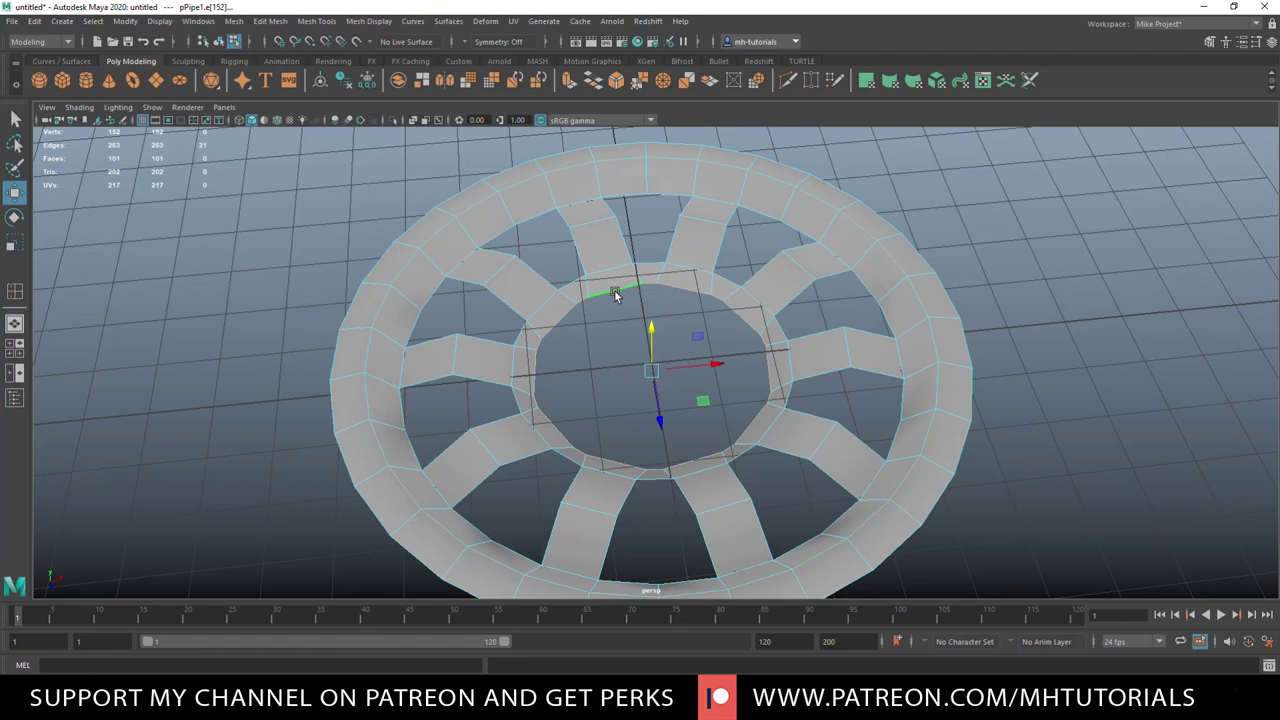
key(ctrl+e)
key(r)
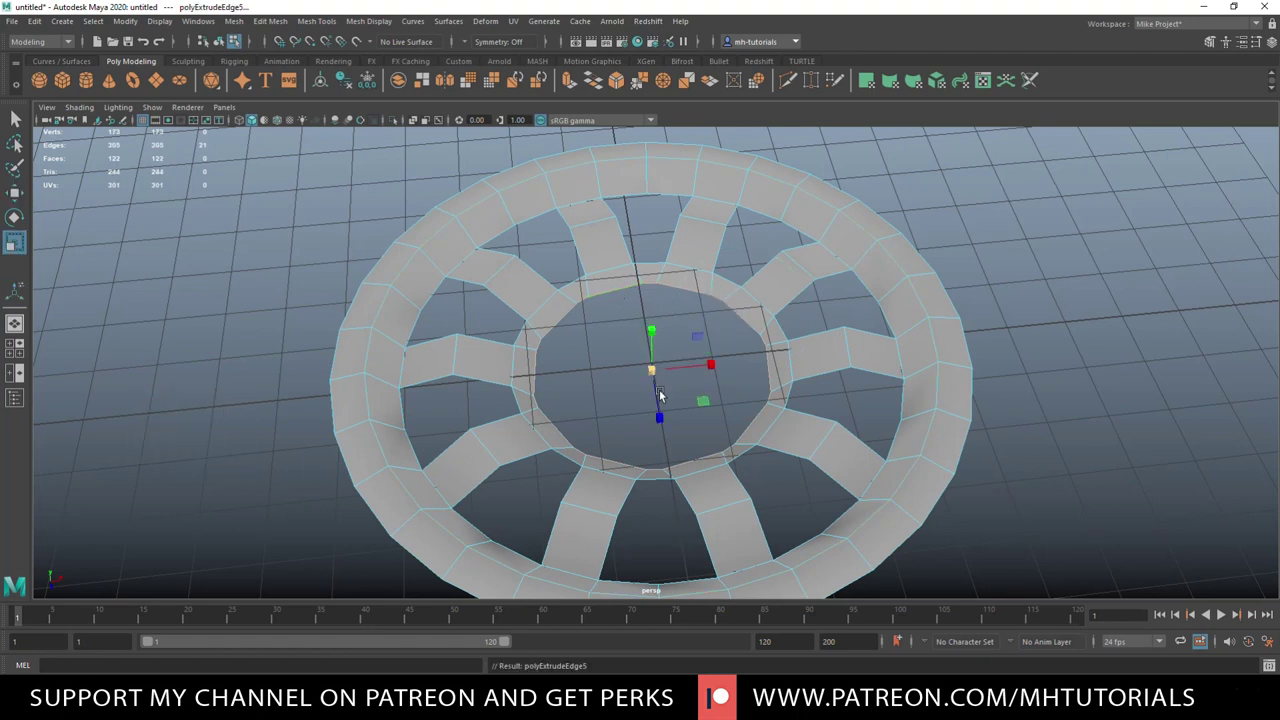
drag(657, 373, 589, 377)
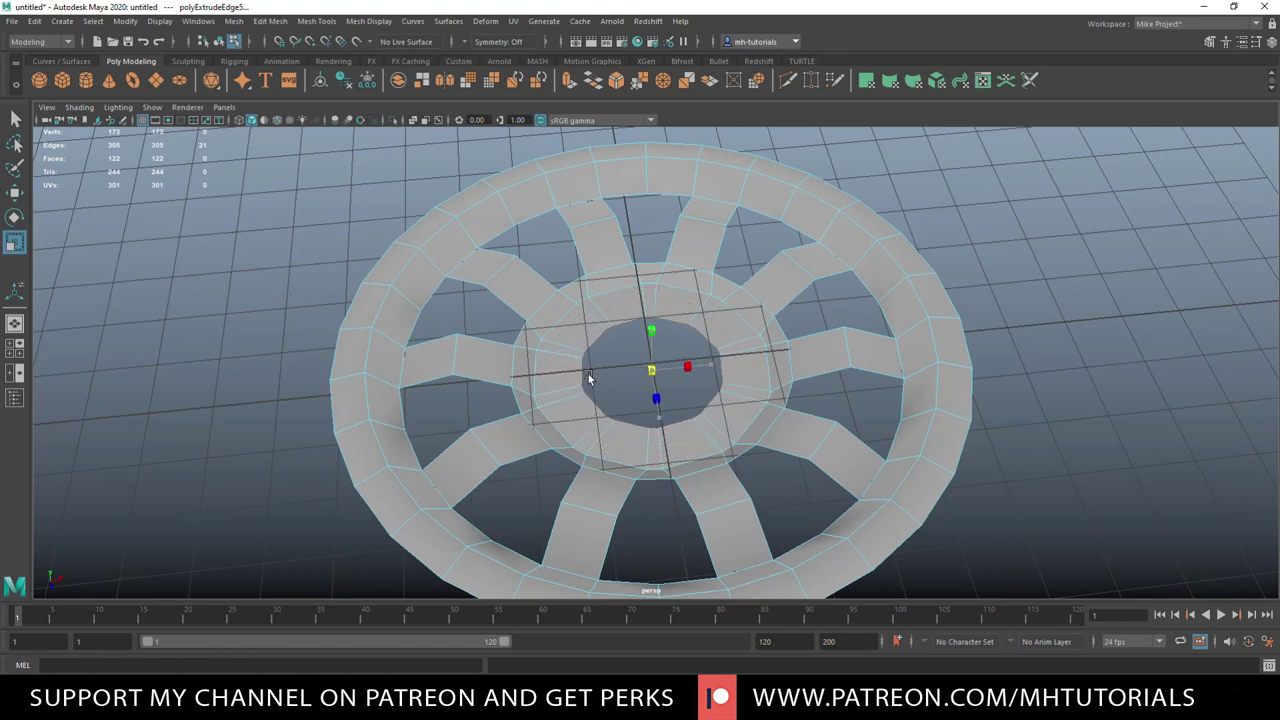
drag(589, 377, 589, 377)
Extrude the loop several more times, shrinking and raising it into a stepped hub
key(ctrl+e)
key(r)
drag(653, 372, 650, 378)
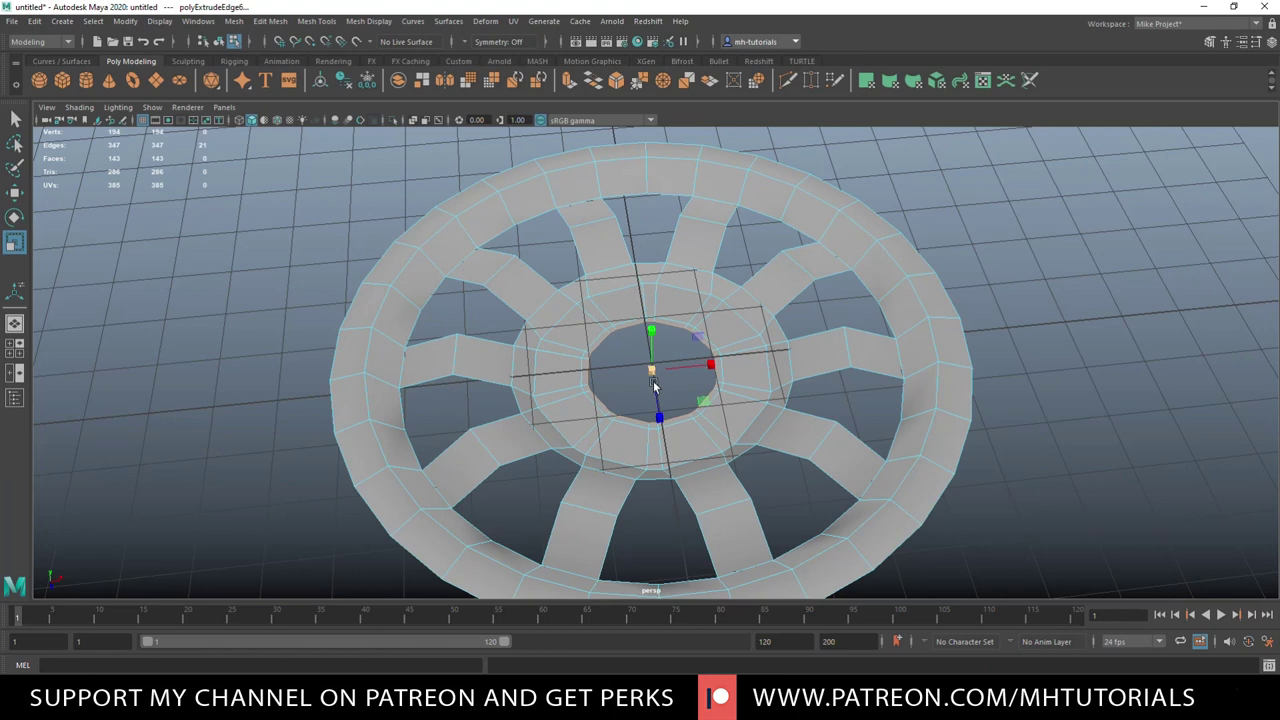
key(w)
drag(651, 333, 603, 362)
key(ctrl+e)
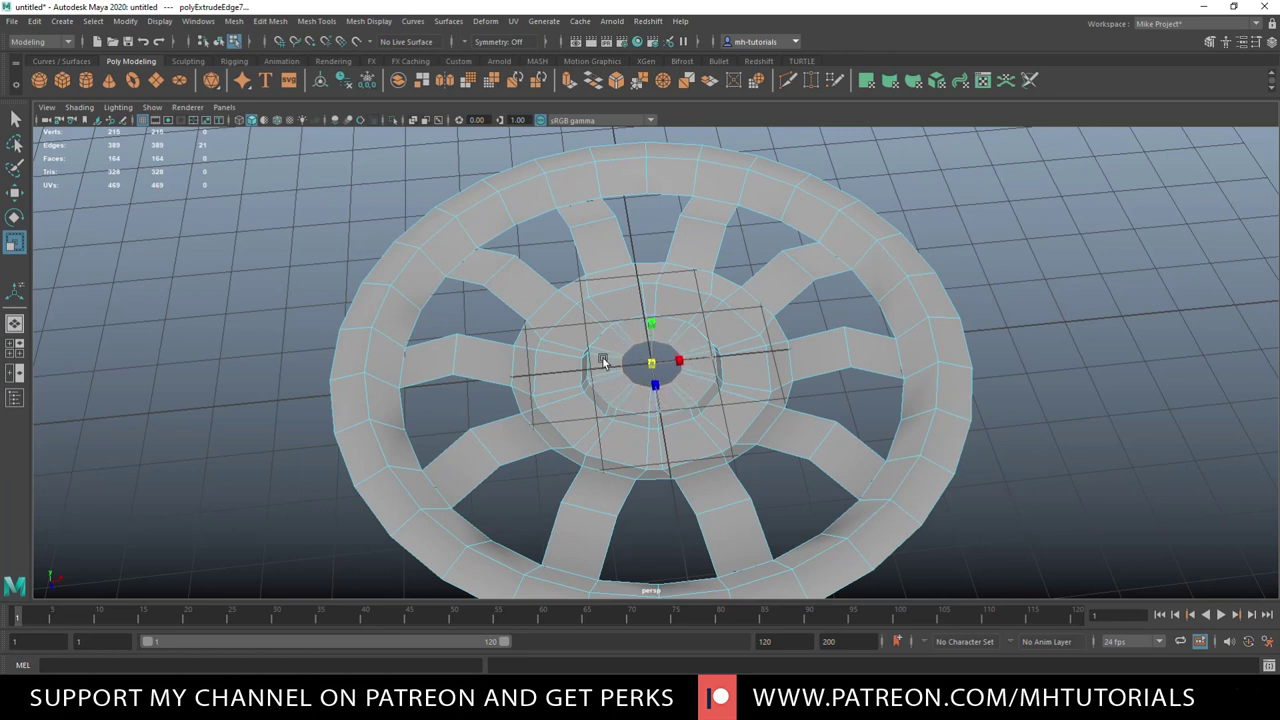
key(ctrl+e)
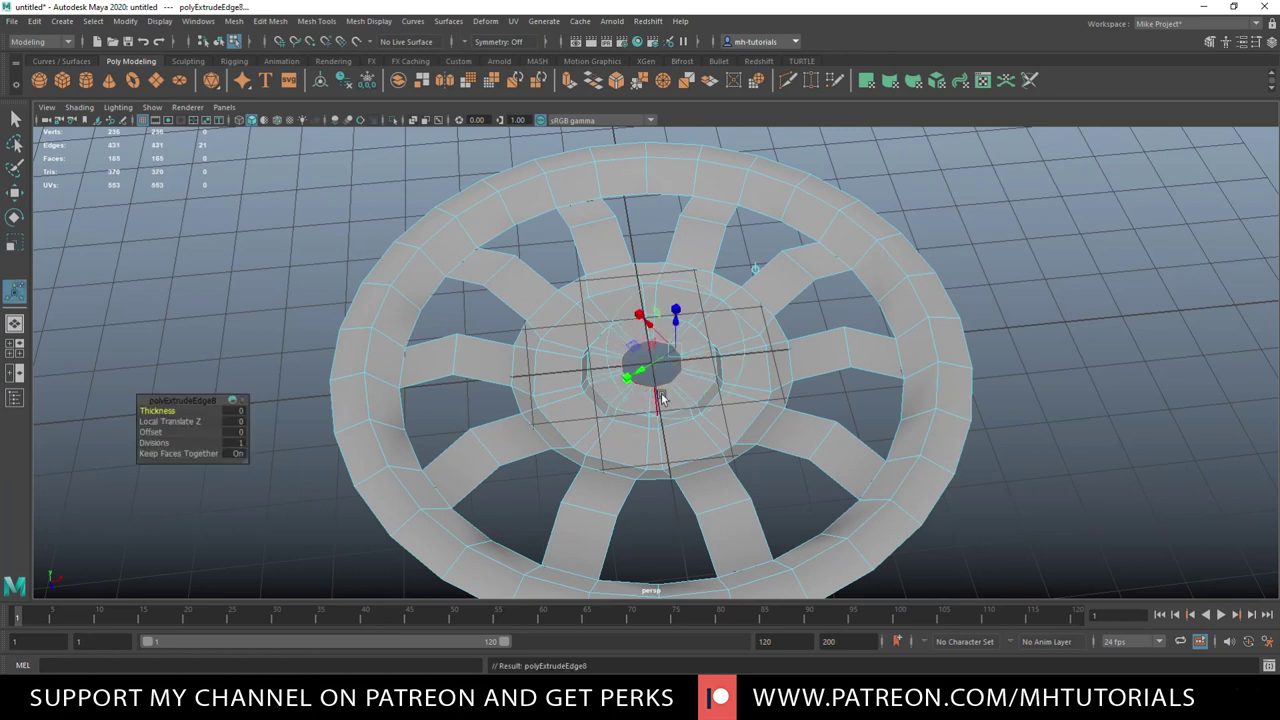
click(697, 329)
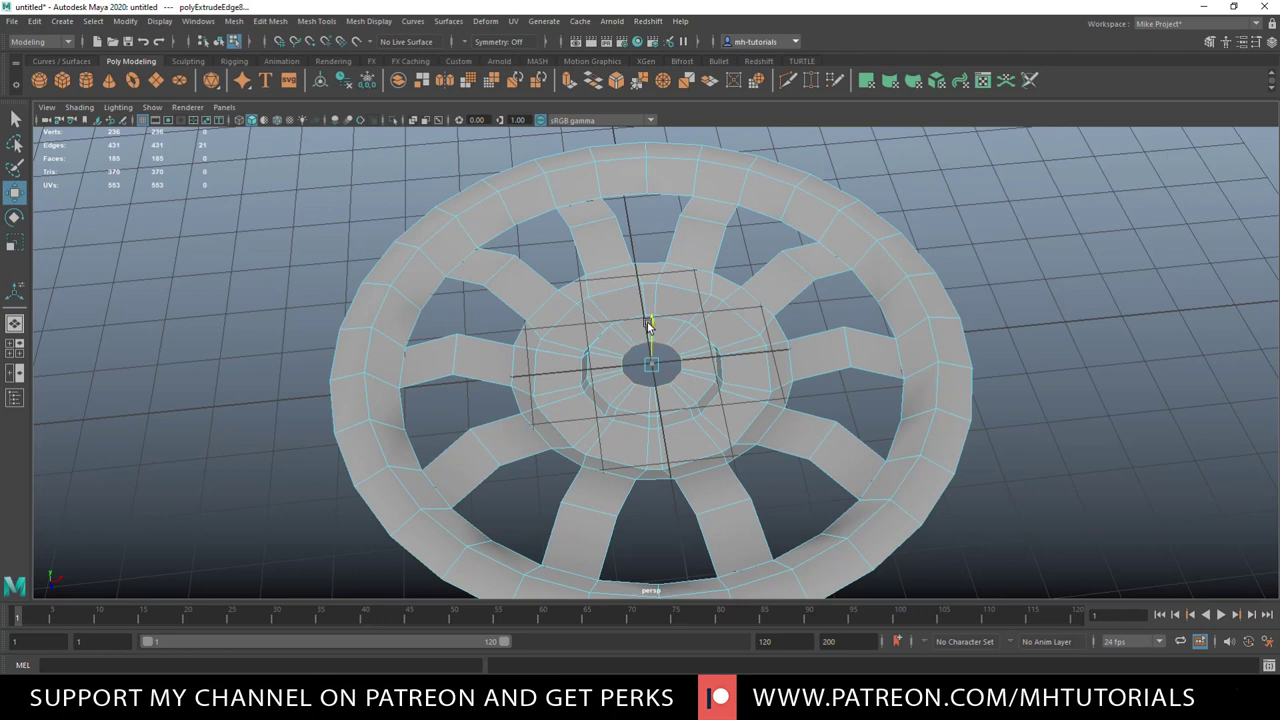
Fill the hole at the hub centre with a cap face
click(233, 21)
click(262, 118)
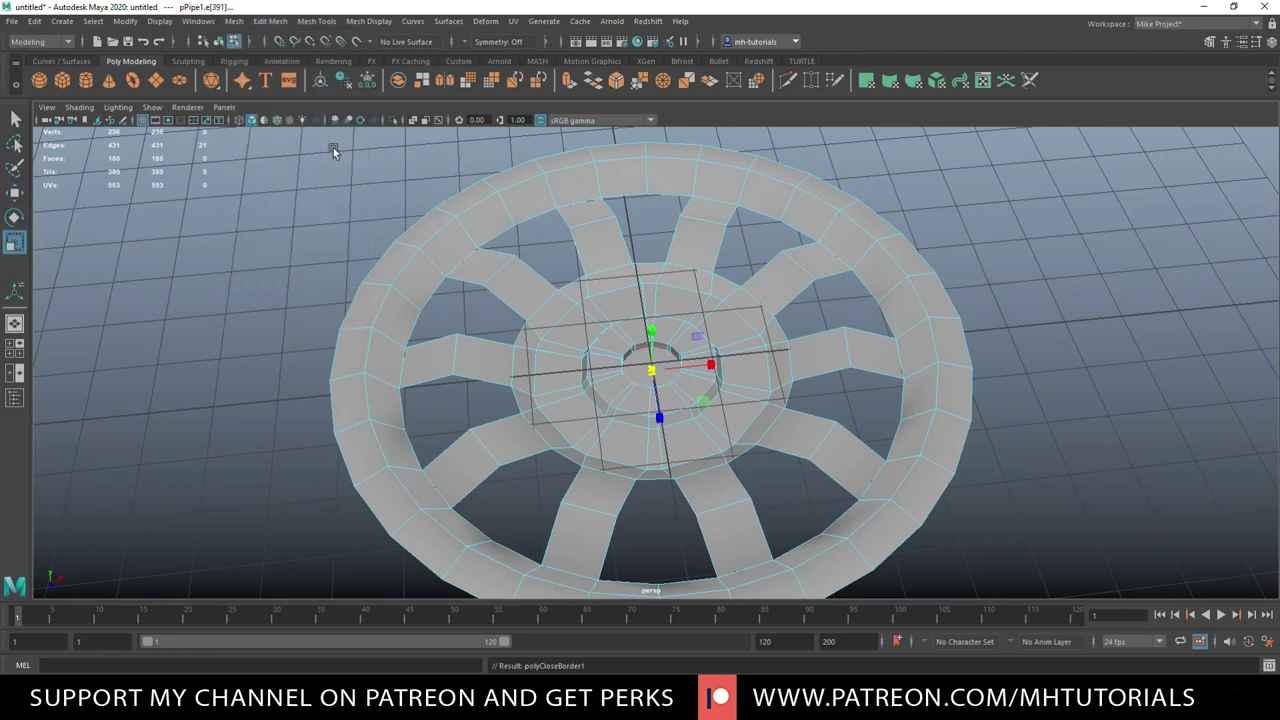
scroll(581, 333, up, 3)
scroll(581, 333, up, 2)
Poke the centre cap face into a triangle fan converging on a central point
right_drag(622, 357, 631, 365)
click(631, 365)
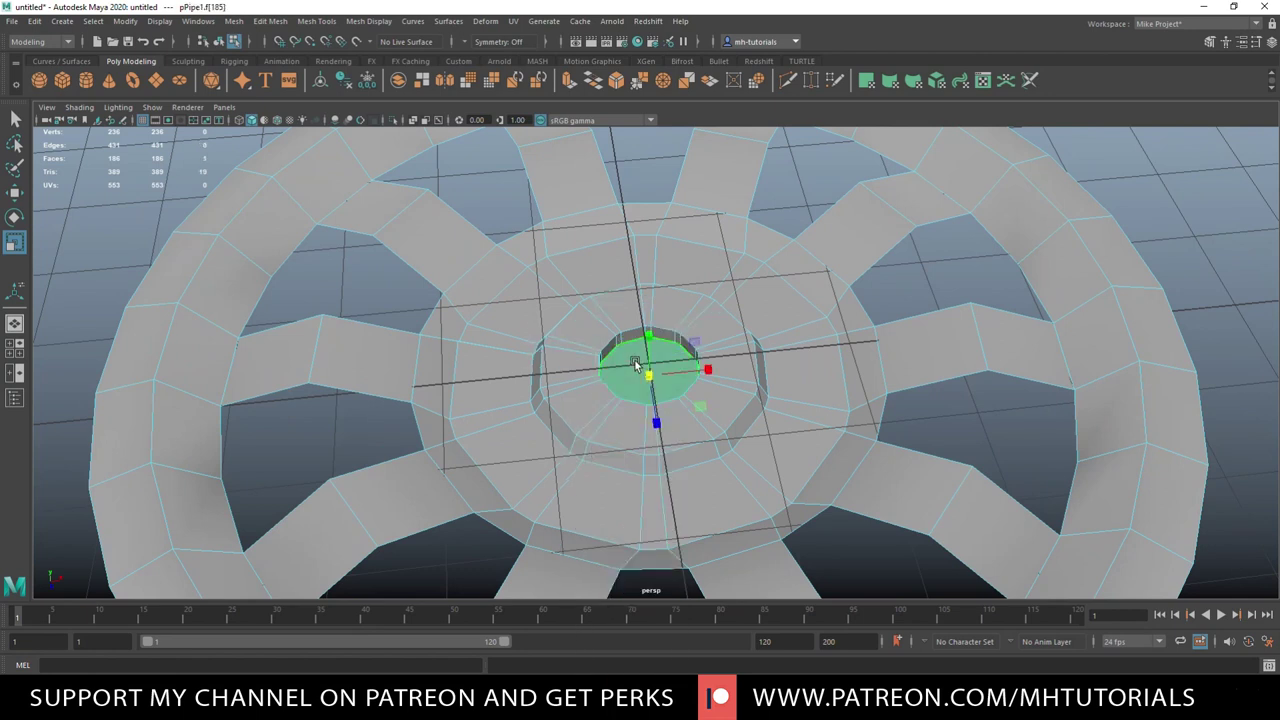
click(262, 22)
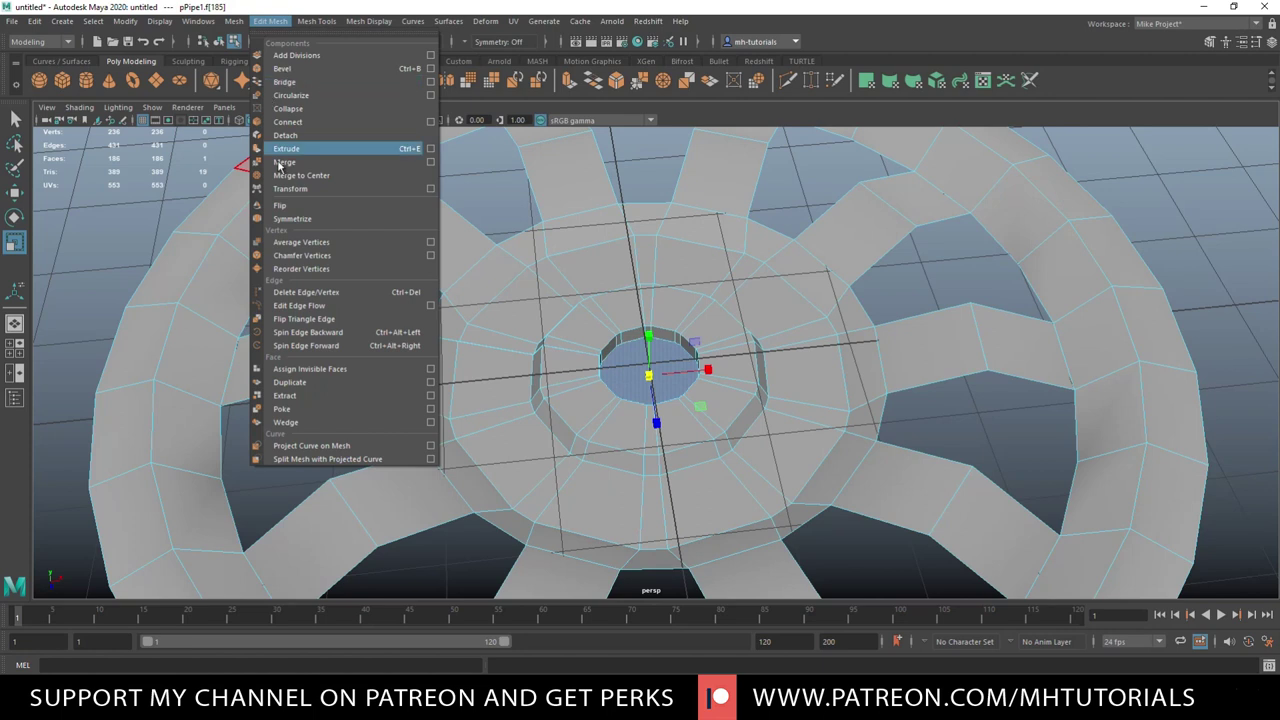
click(309, 408)
alt+drag(380, 366, 615, 443)
scroll(578, 403, down, 8)
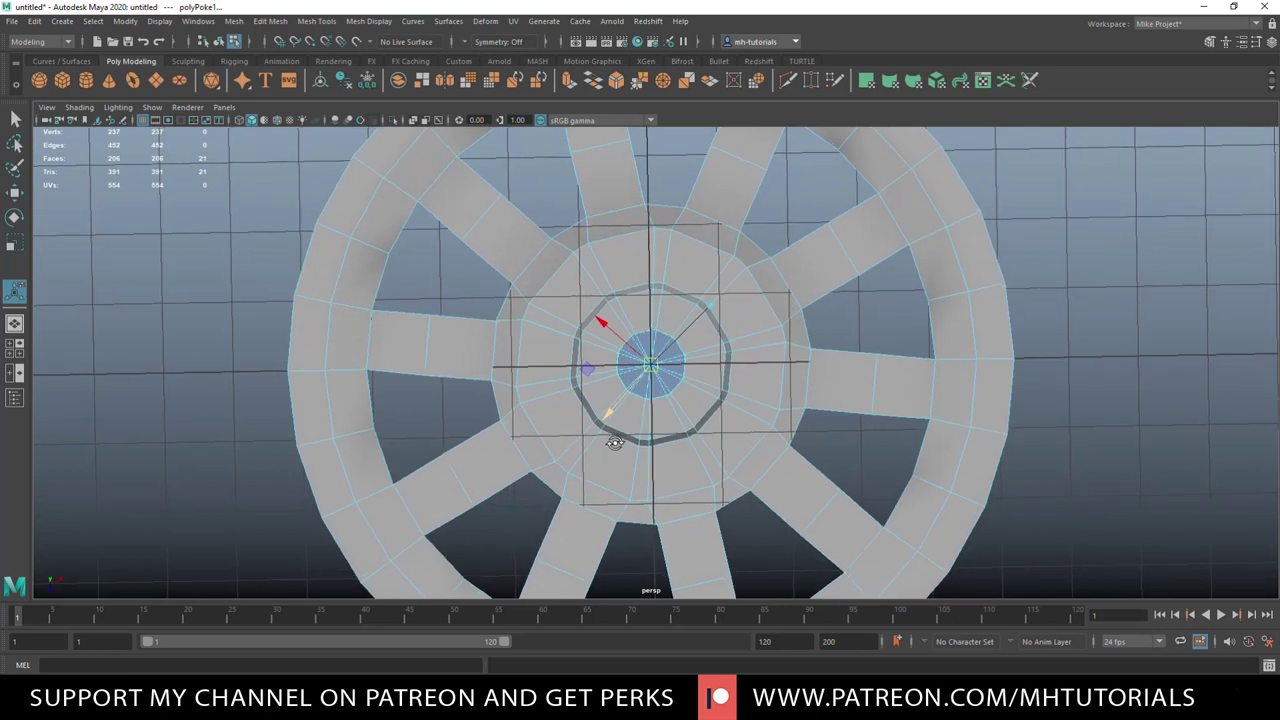
Select four faces around the hub and poke them to add centre vertices
click(573, 299)
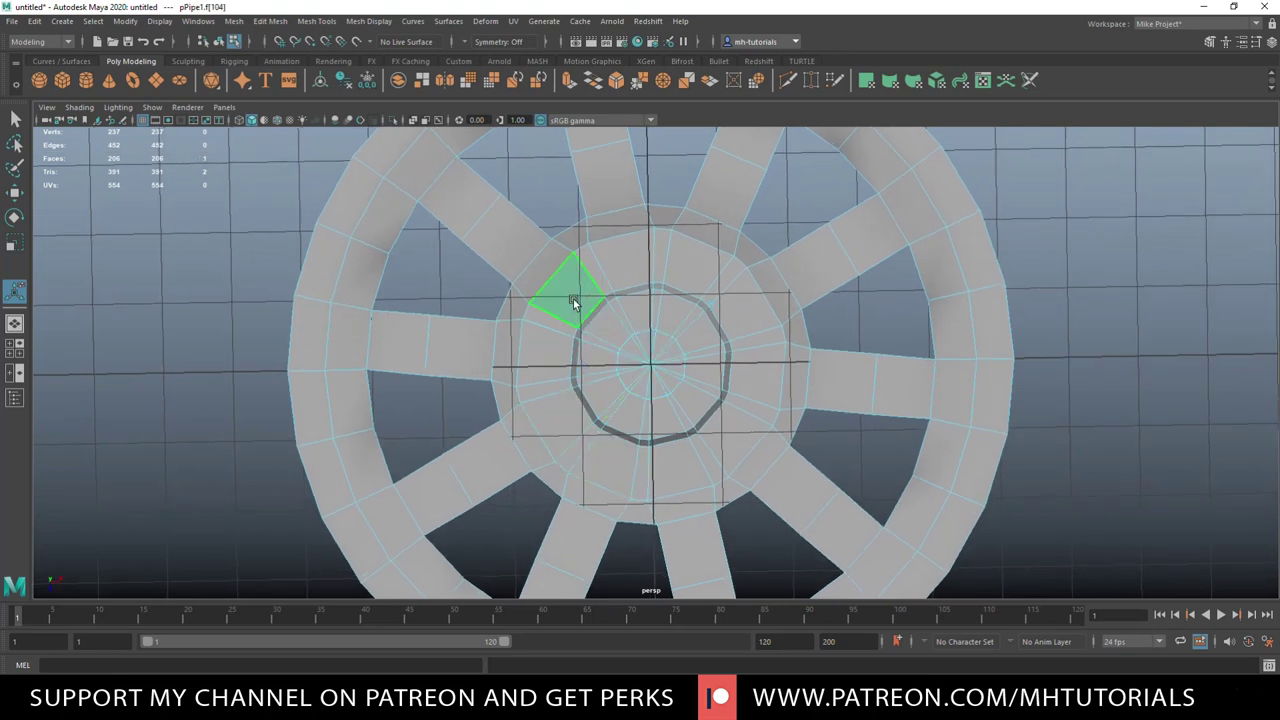
shift+click(757, 313)
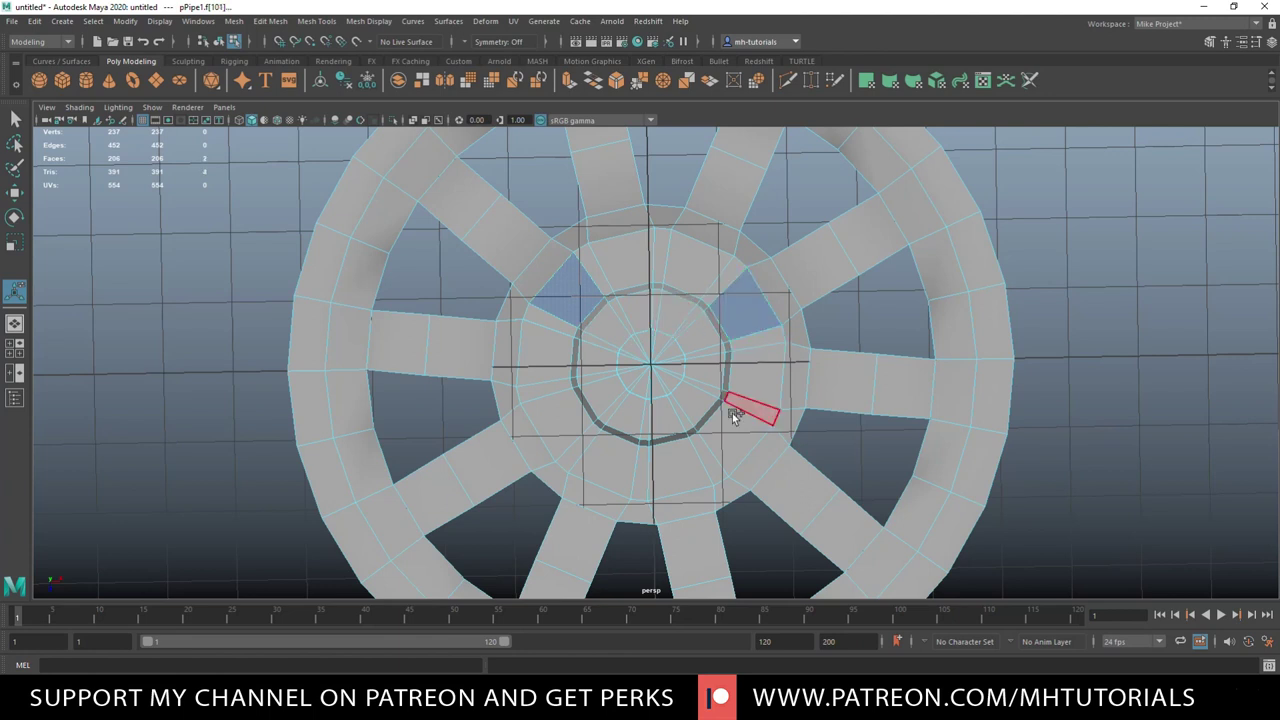
shift+click(710, 445)
shift+click(553, 427)
alt+drag(275, 476, 398, 162)
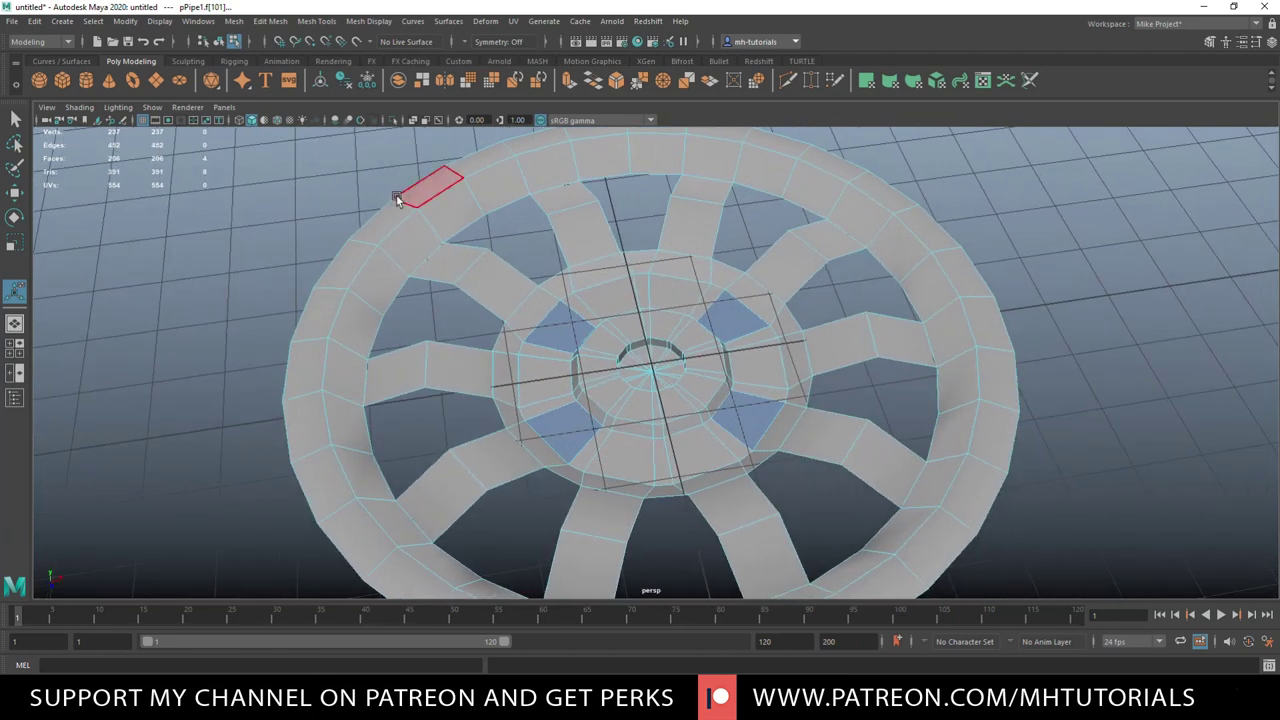
key(g)
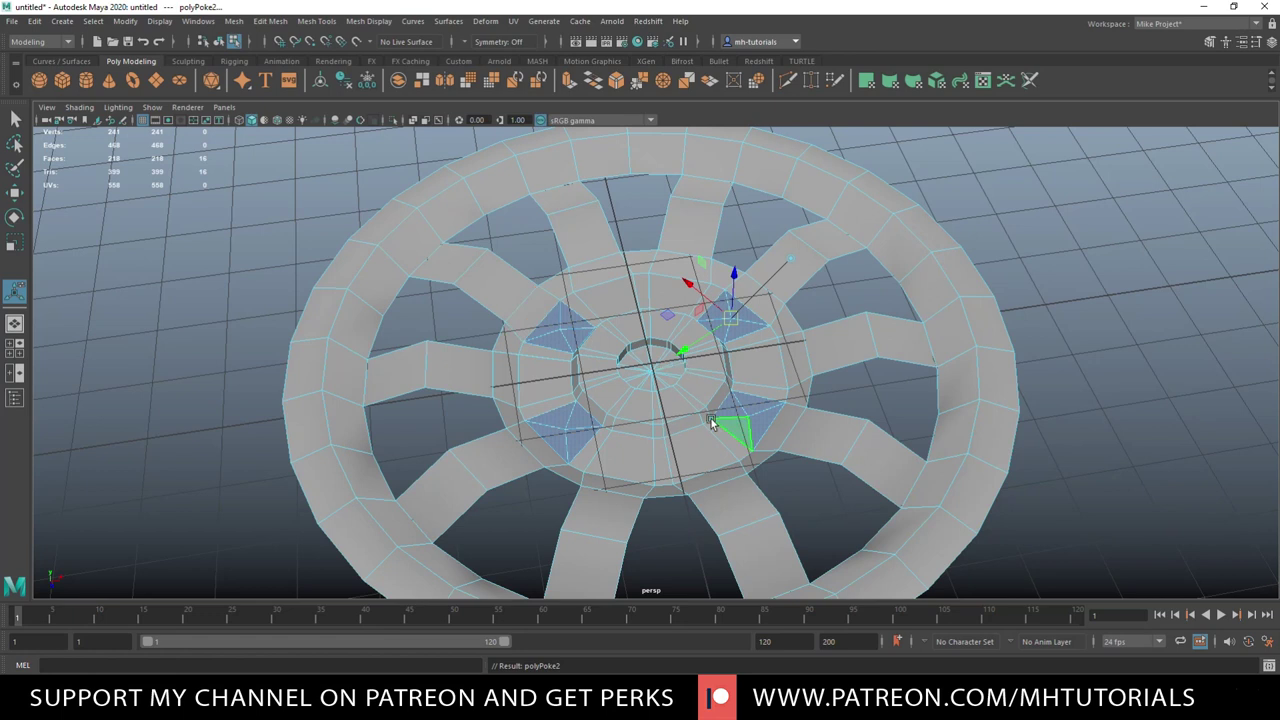
In Vertex mode, select three of the new poked centre vertices
scroll(712, 440, up, 3)
right_drag(541, 318, 505, 318)
click(532, 319)
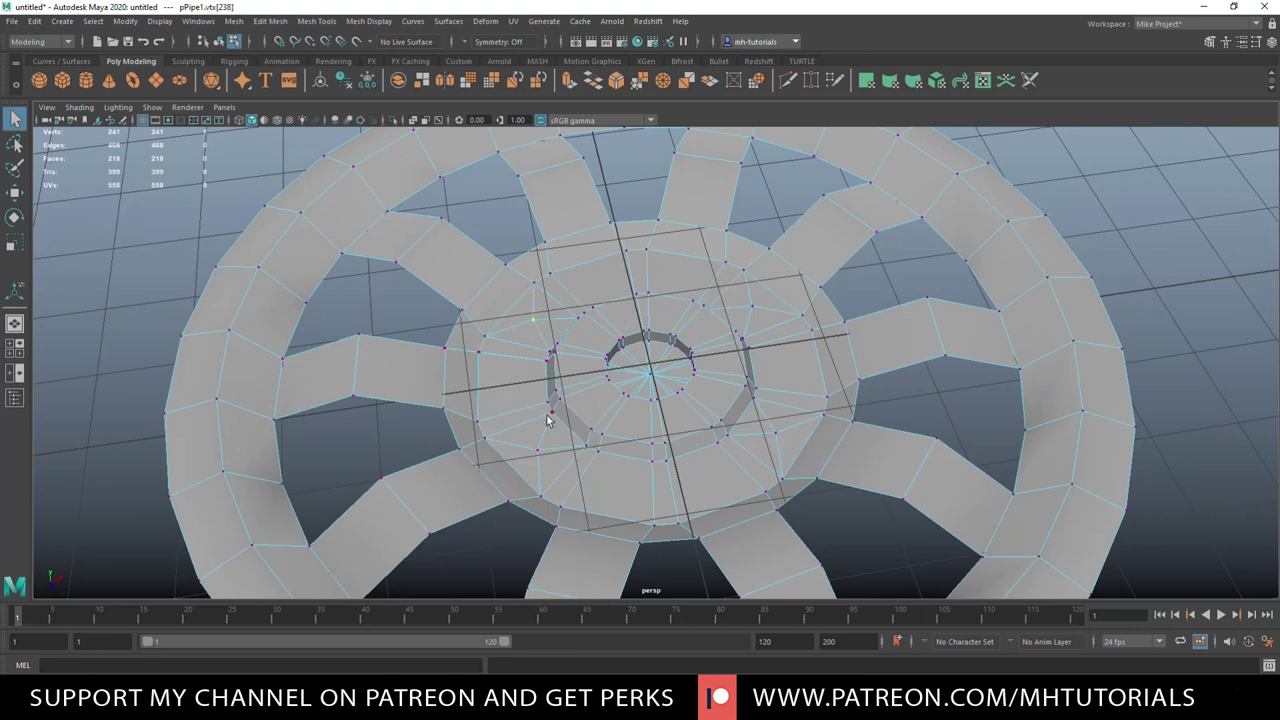
shift+click(537, 449)
shift+click(776, 433)
Chamfer the poked vertices, then delete the four small chamfer faces to leave diamond bolt holes
click(270, 21)
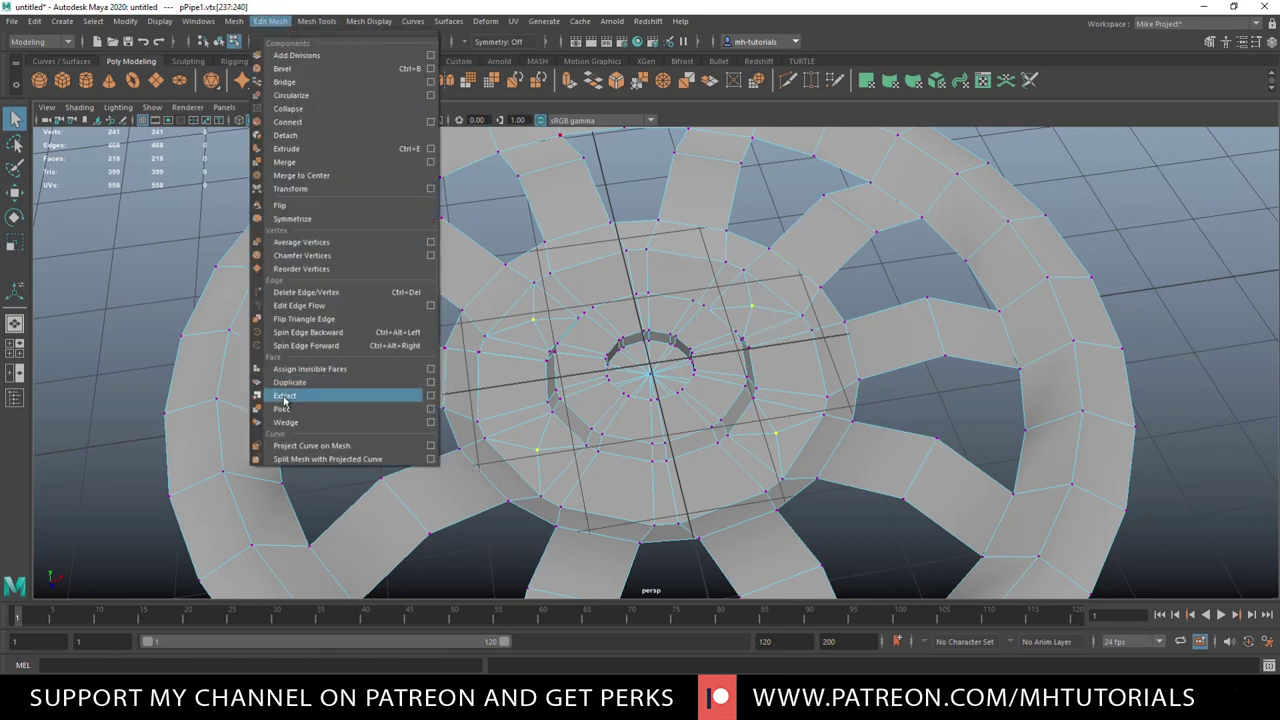
click(336, 256)
right_click(535, 323)
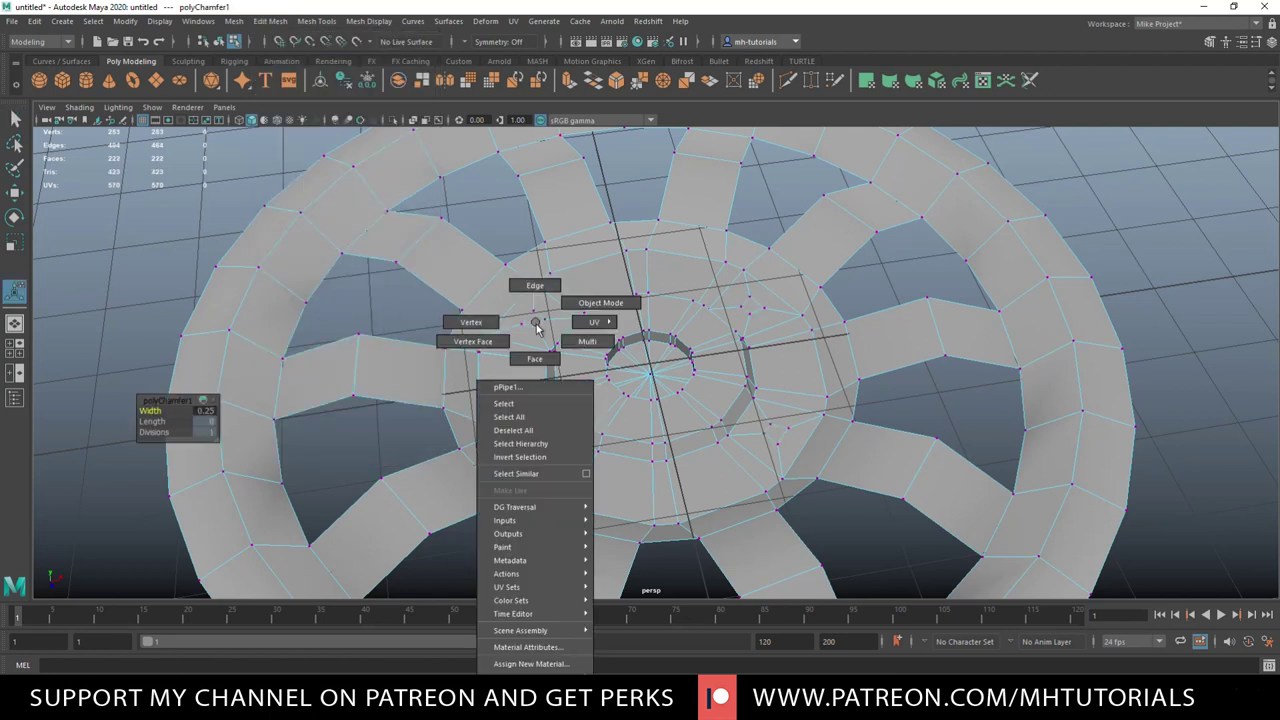
click(532, 358)
click(531, 321)
shift+click(536, 452)
shift+click(776, 434)
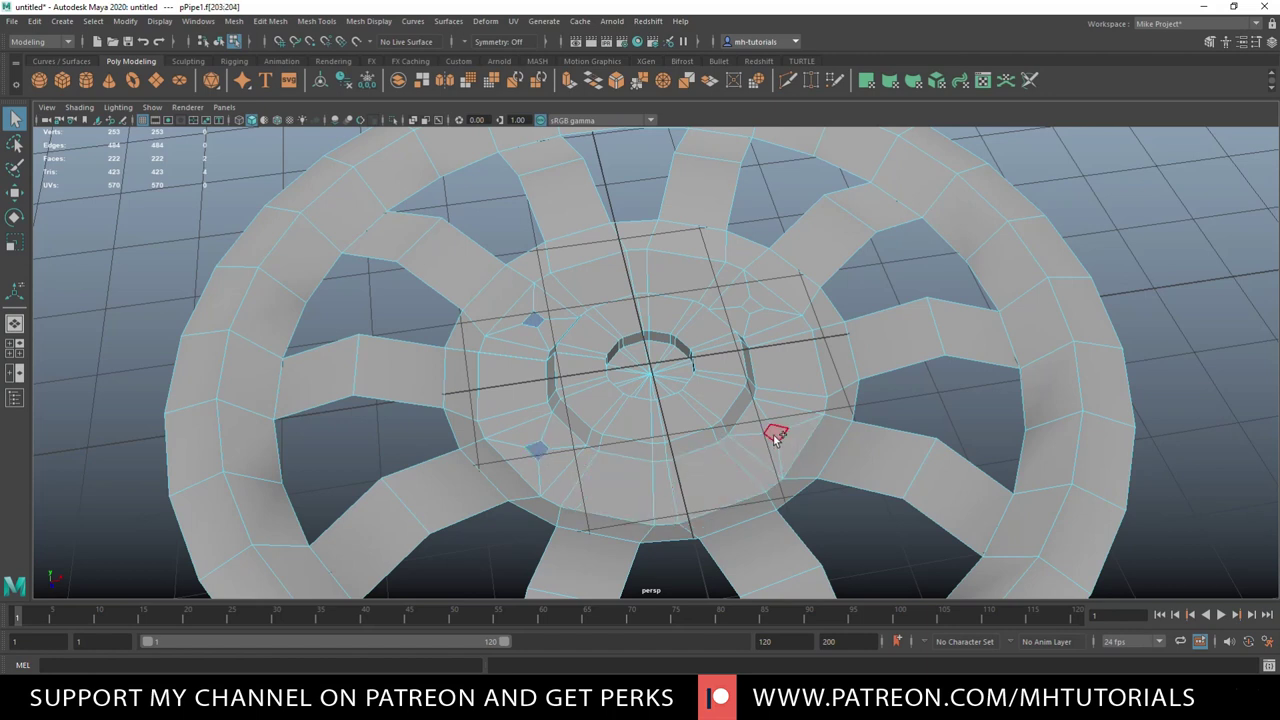
shift+click(767, 313)
key(Delete)
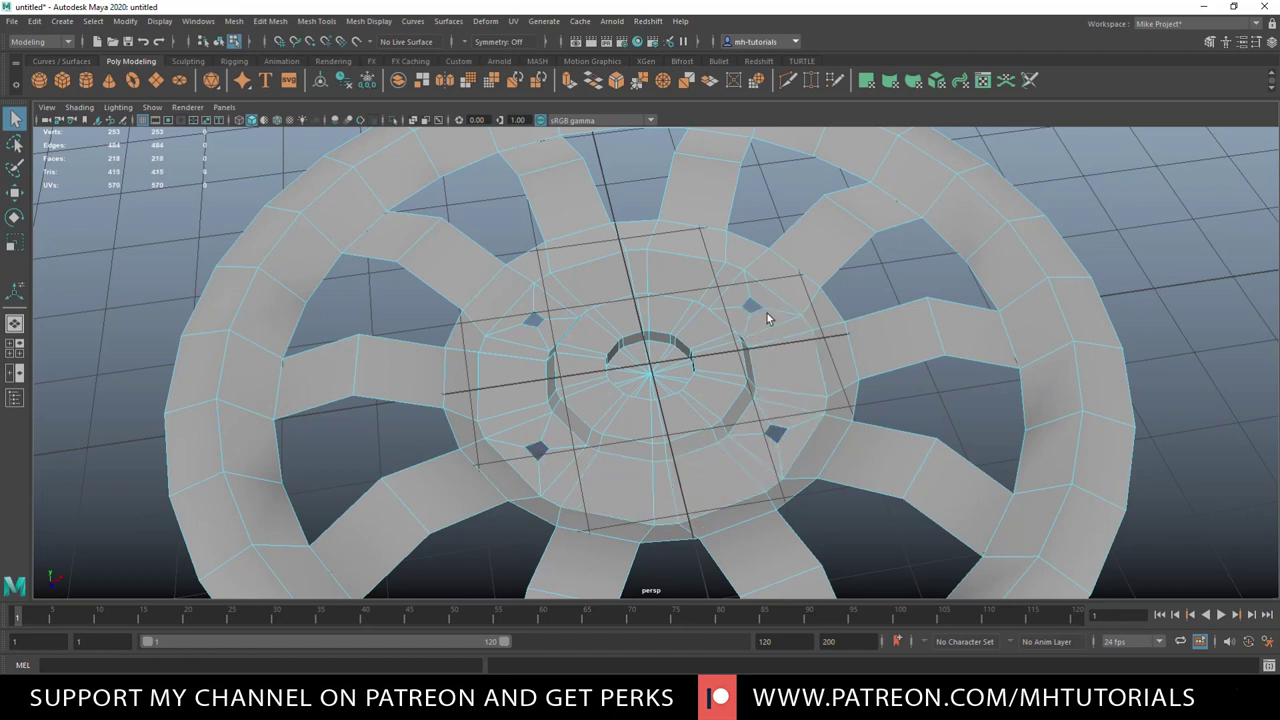
Return to object mode and preview the wheel smoothed
right_click(680, 264)
click(745, 245)
key(3)
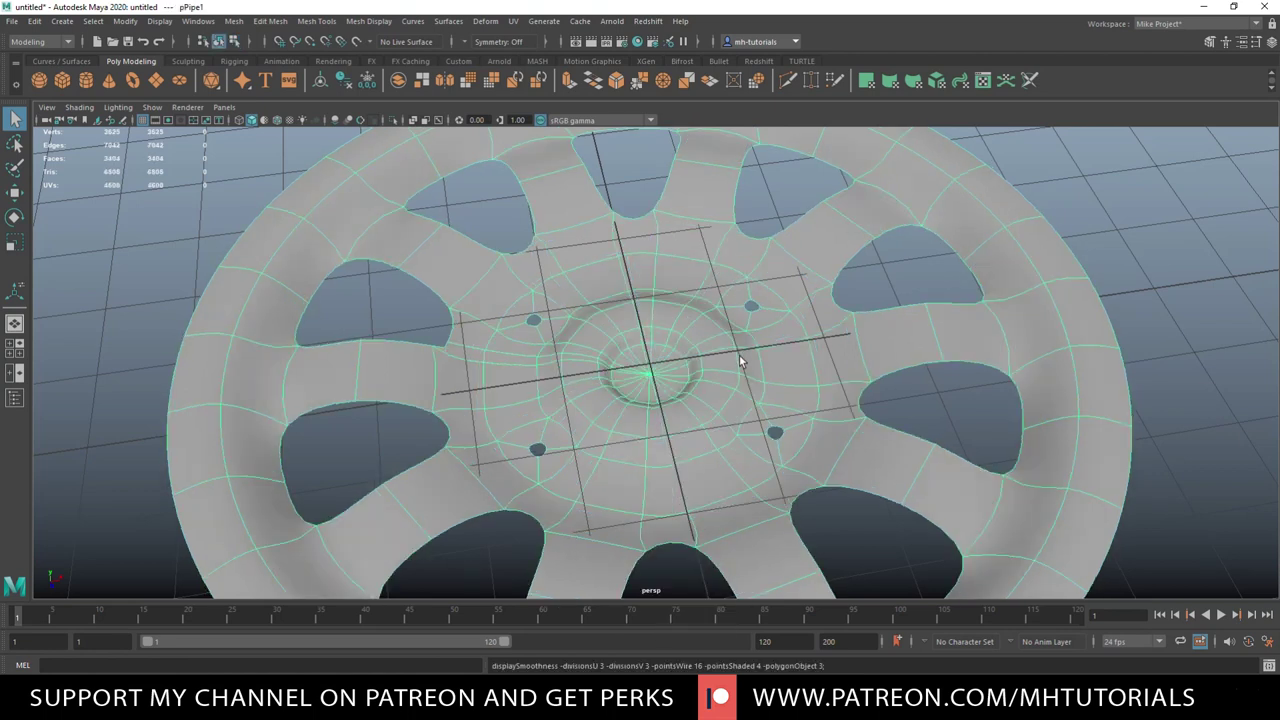
scroll(597, 511, up, 2)
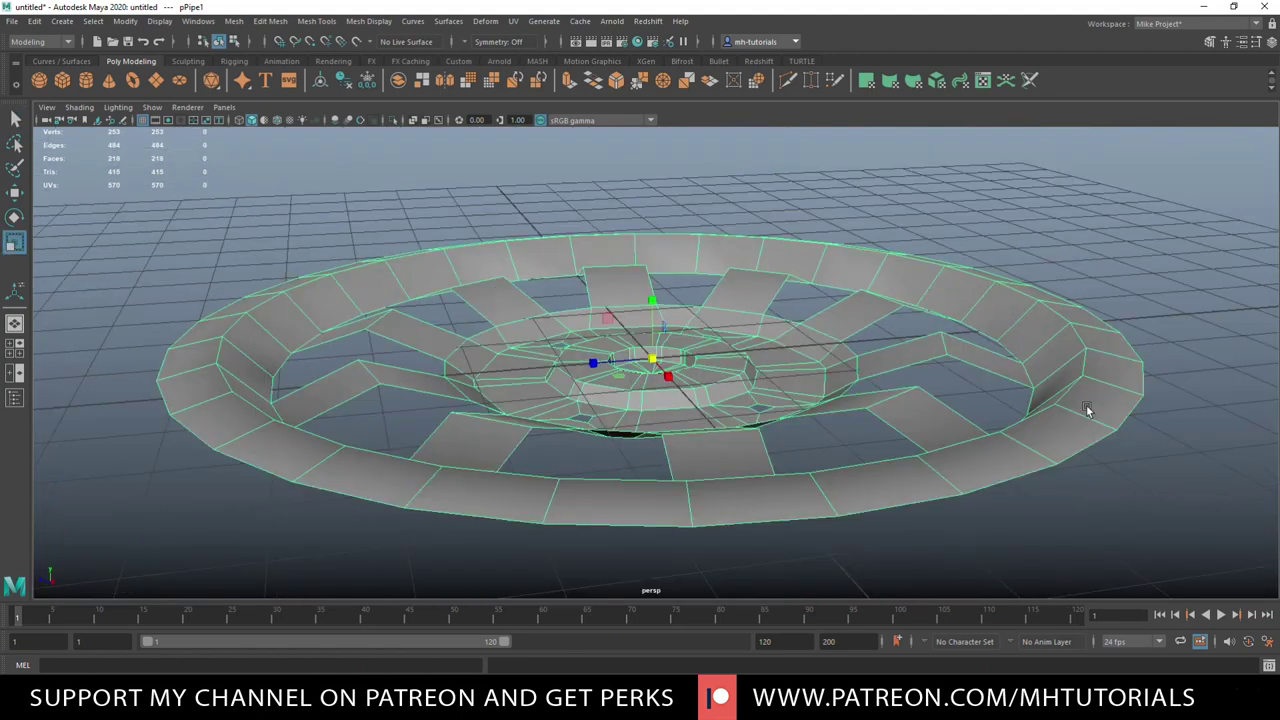
alt+drag(1086, 404, 1092, 419)
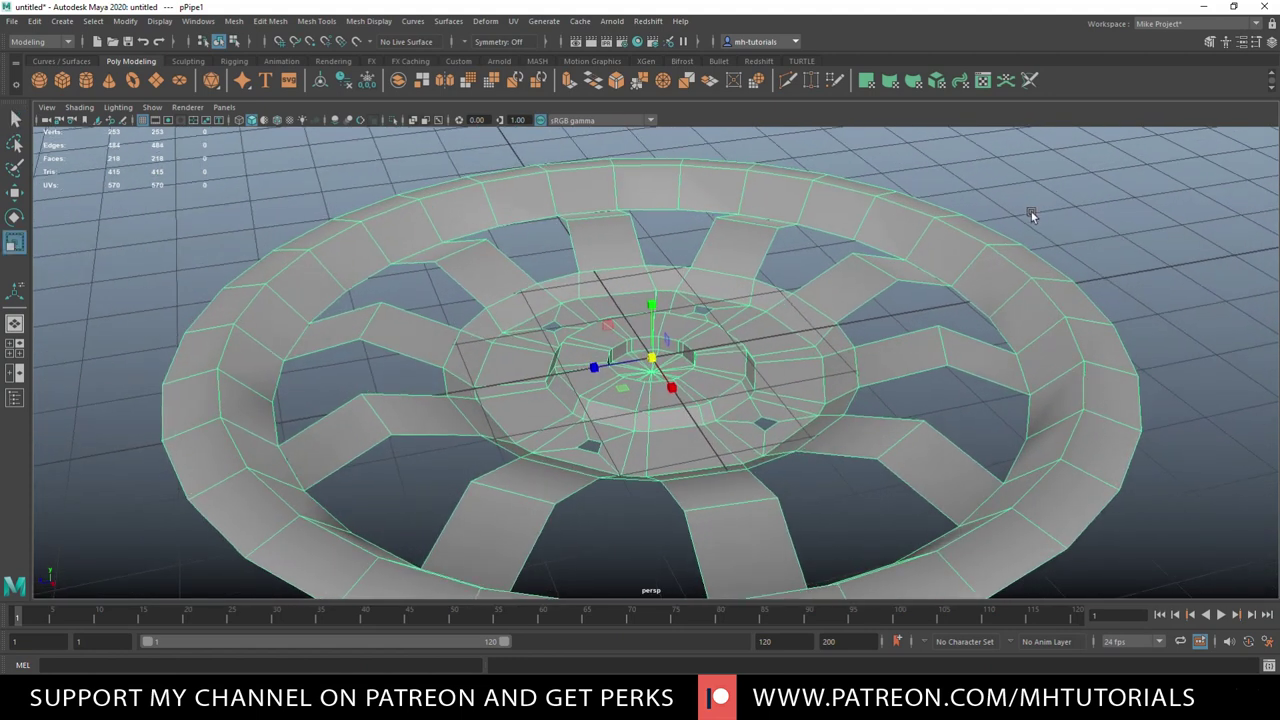
Bevel the edge loop around the hub opening with Fraction 0.1
right_click(612, 290)
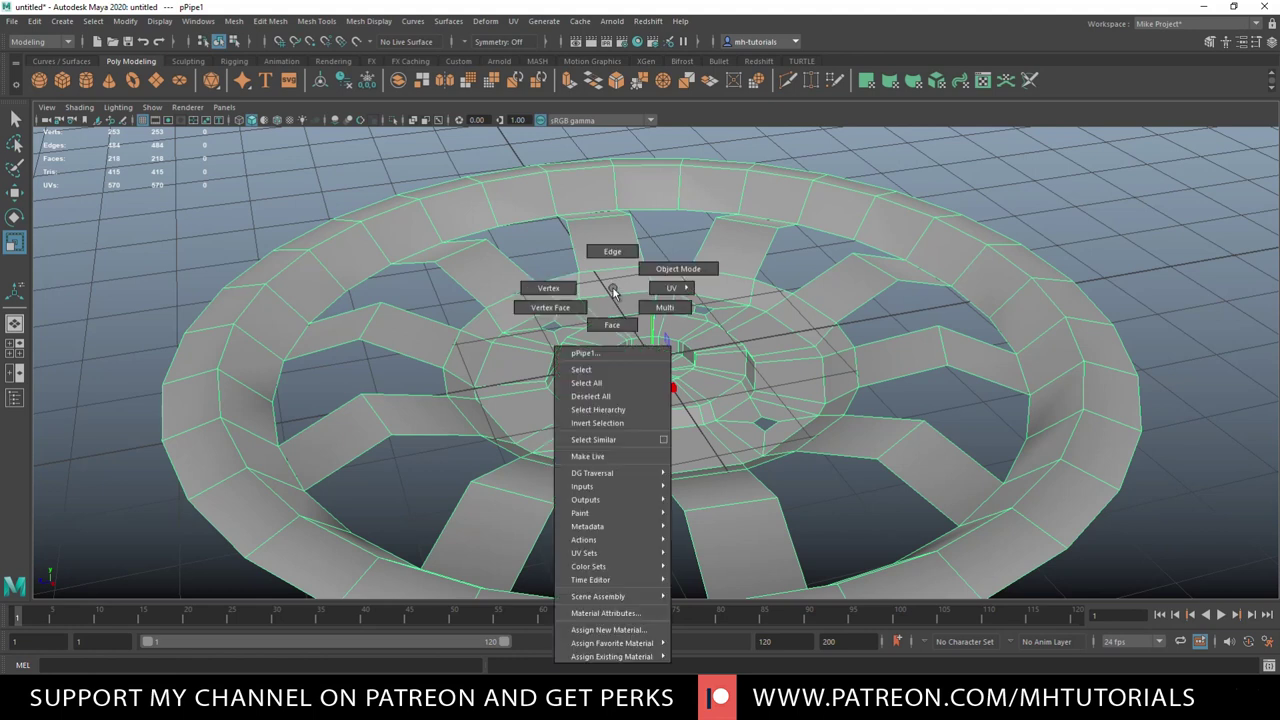
click(614, 249)
scroll(622, 390, up, 3)
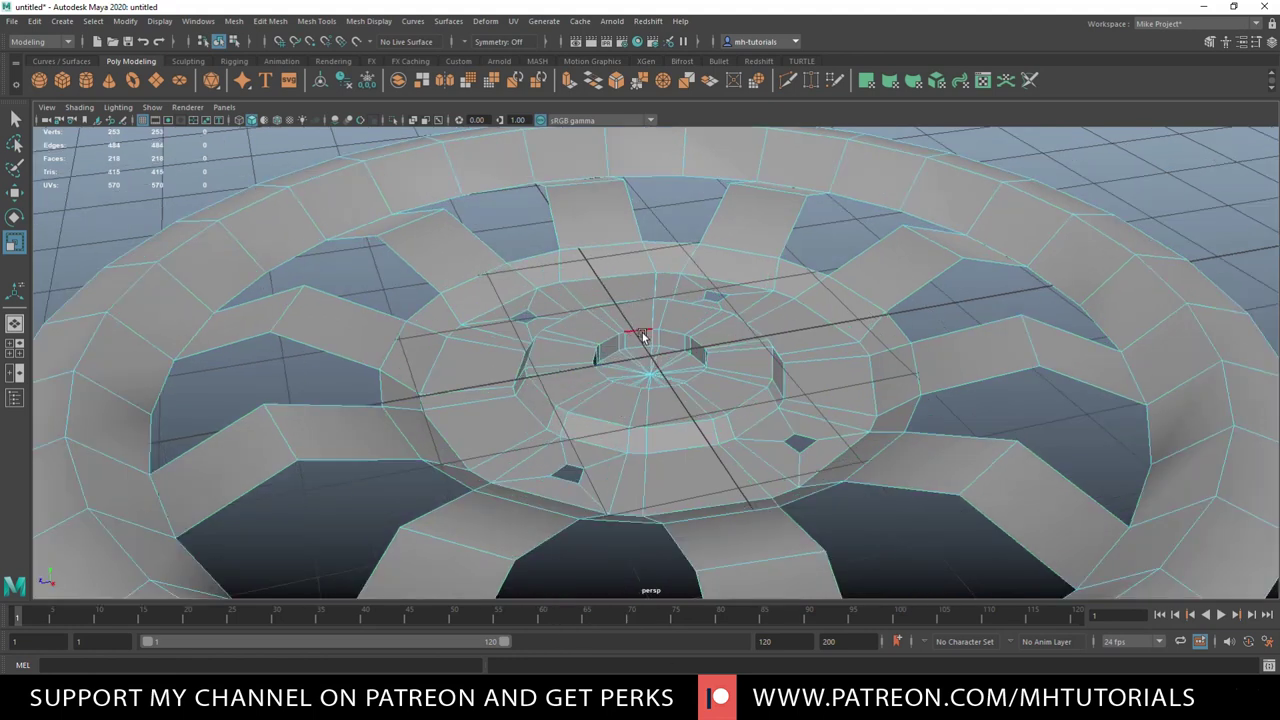
double_click(643, 336)
key(ctrl+b)
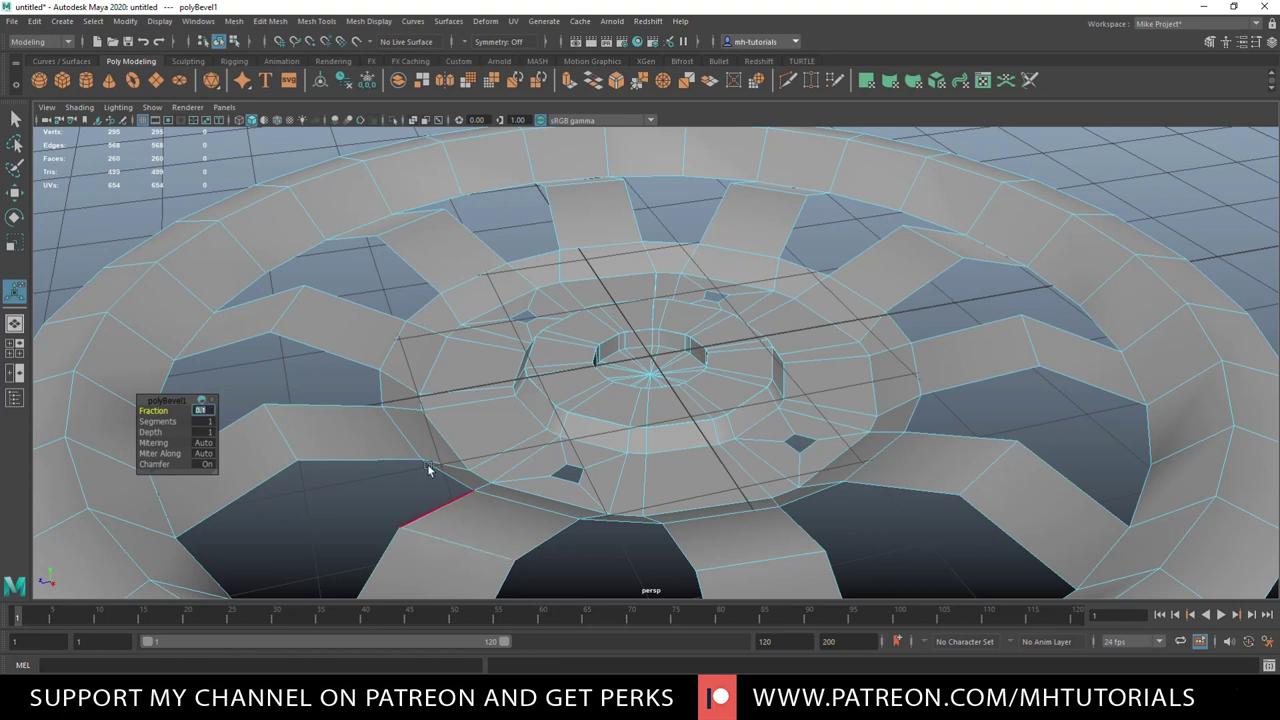
Check the beveled wheel in smooth preview, then return it to the low-poly cage
right_drag(632, 268, 673, 239)
key(3)
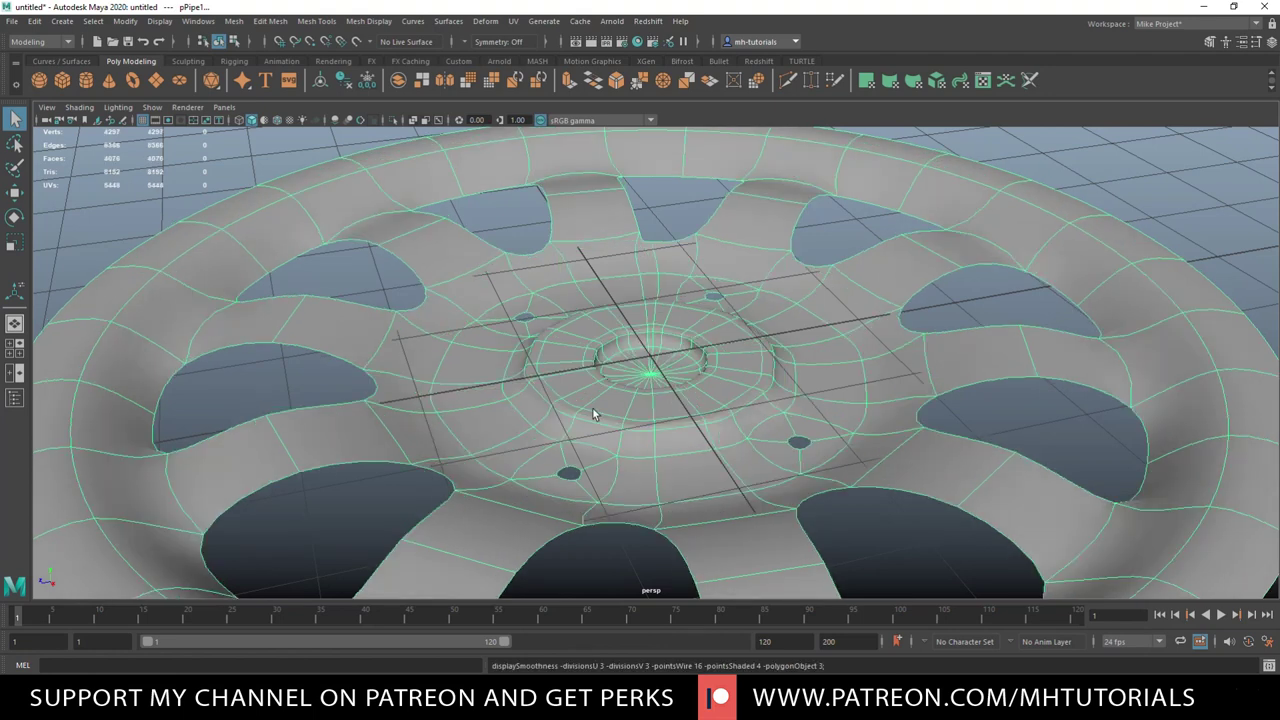
click(686, 385)
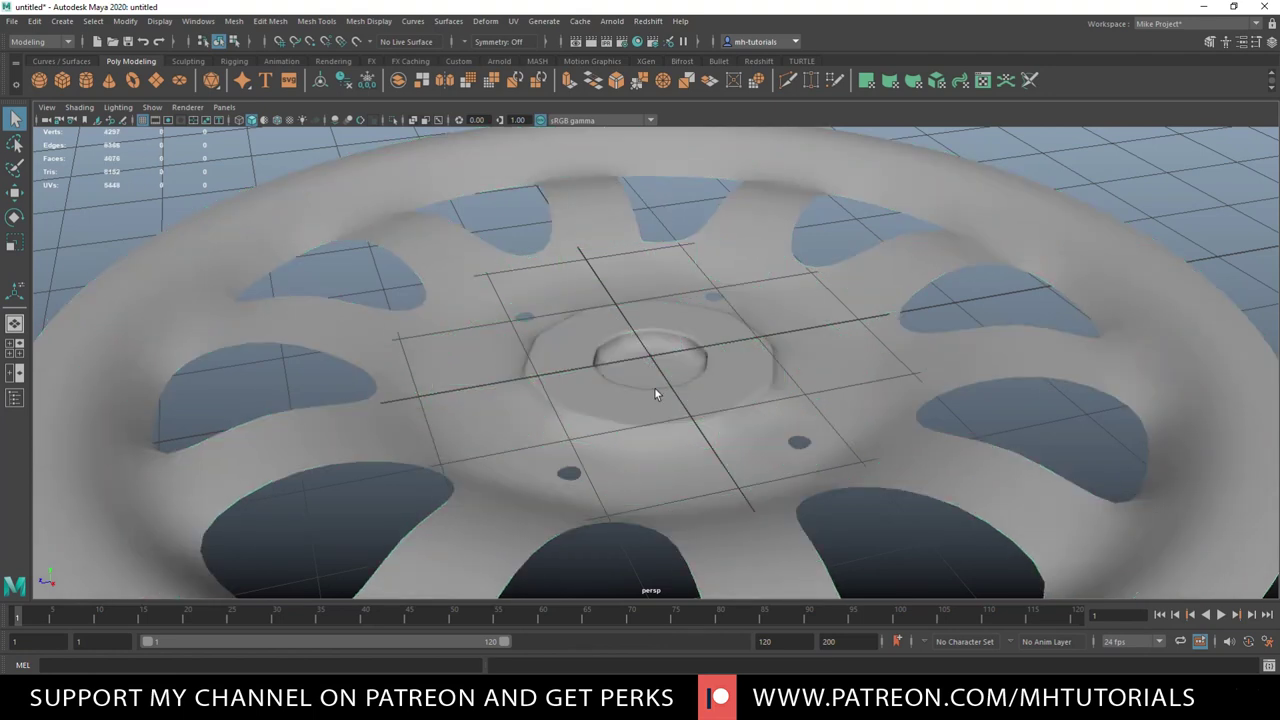
click(654, 306)
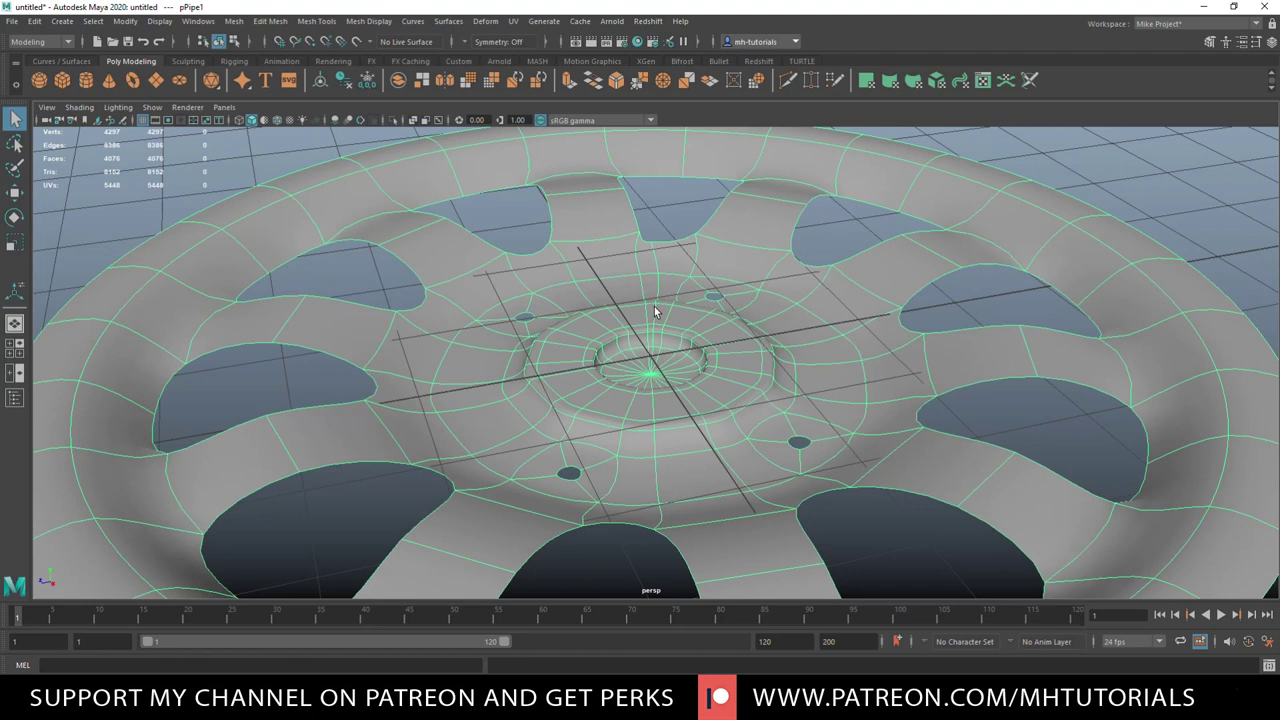
key(1)
right_drag(532, 287, 529, 257)
In the top view, scale the four spokes' middle edges to bend the spokes
click(529, 257)
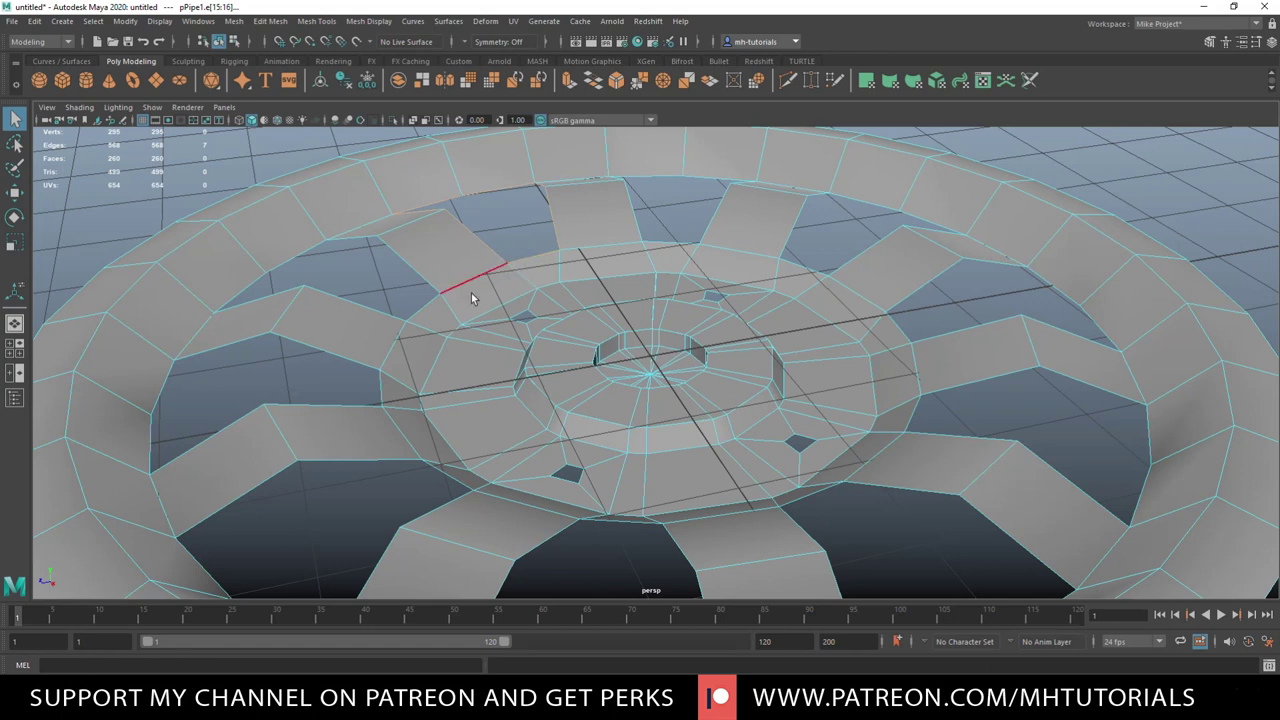
scroll(402, 369, down, 4)
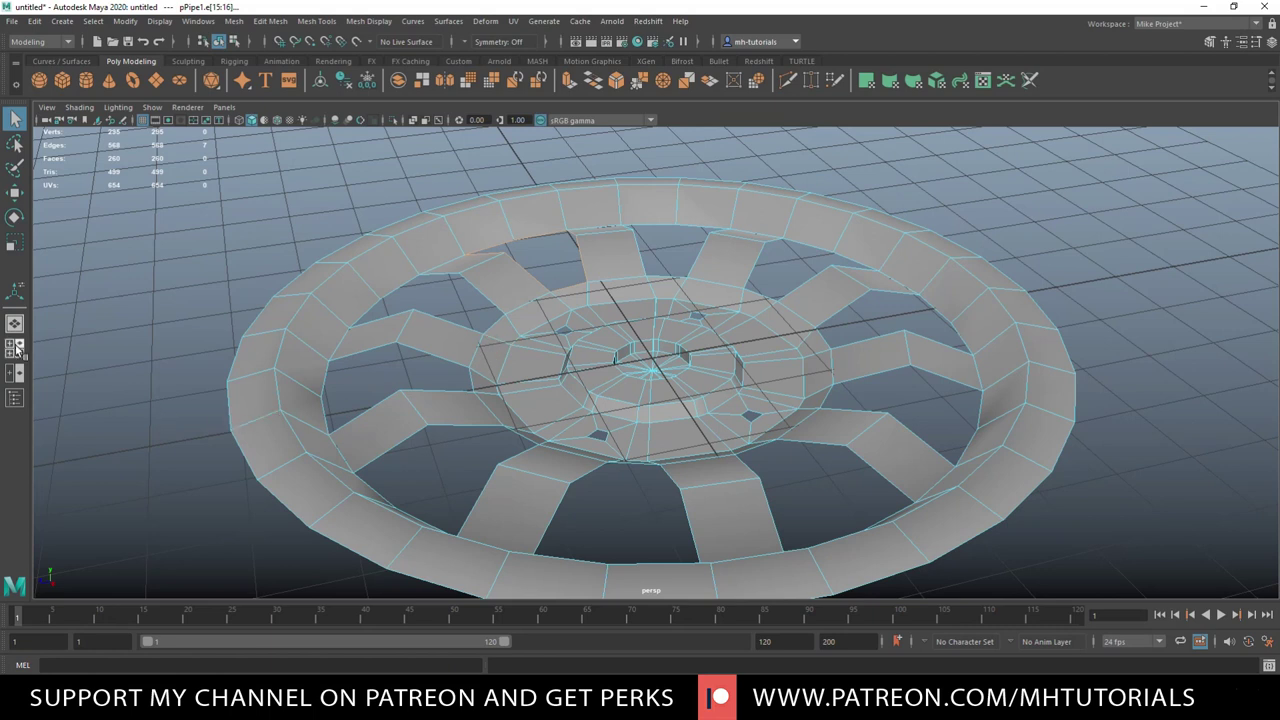
key(space)
key(space)
key(space)
scroll(606, 328, down, 3)
click(549, 260)
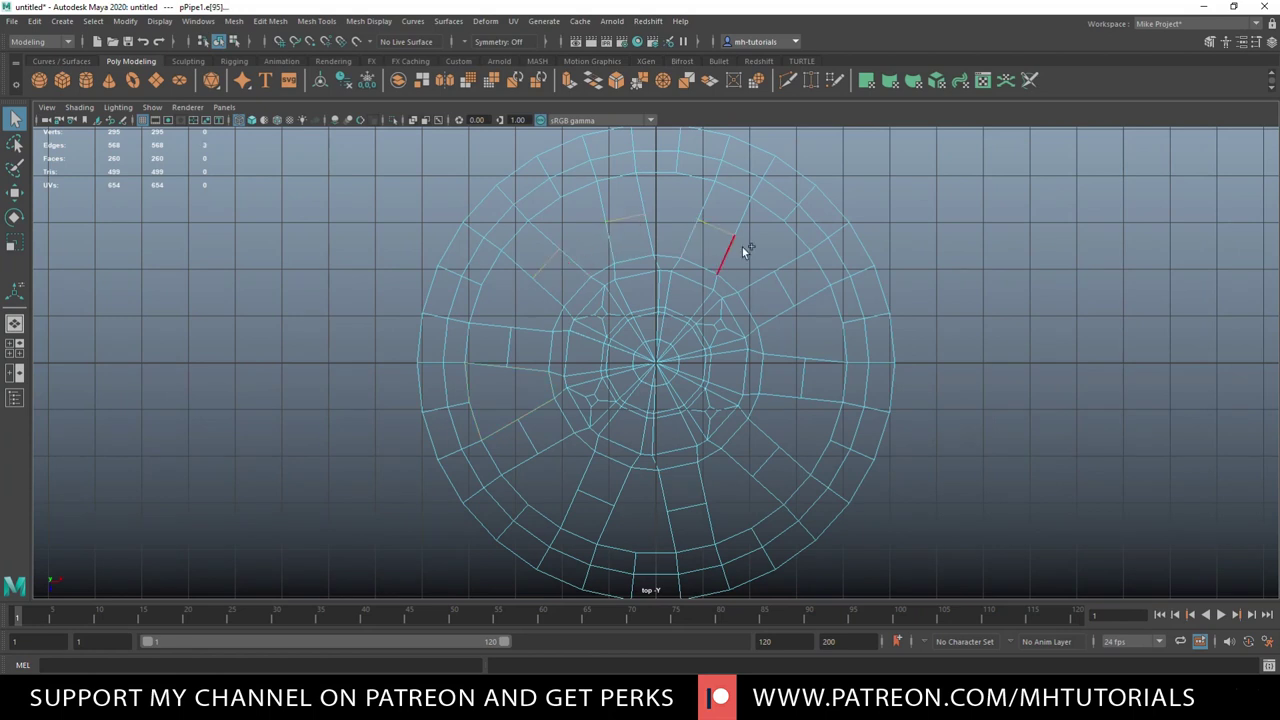
shift+click(803, 380)
shift+click(687, 511)
shift+click(533, 440)
key(r)
drag(696, 307, 703, 312)
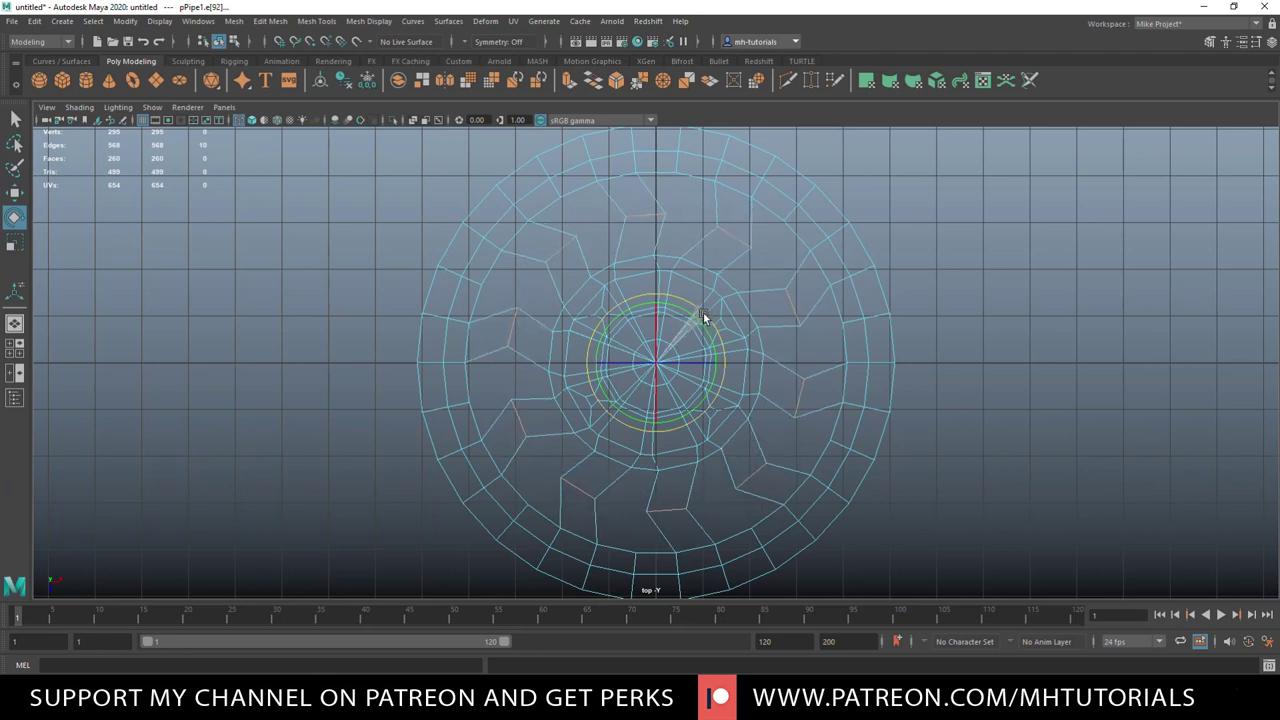
Select the whole wheel in the perspective view and extrude it
click(15, 347)
right_drag(820, 206, 1070, 318)
key(ctrl+e)
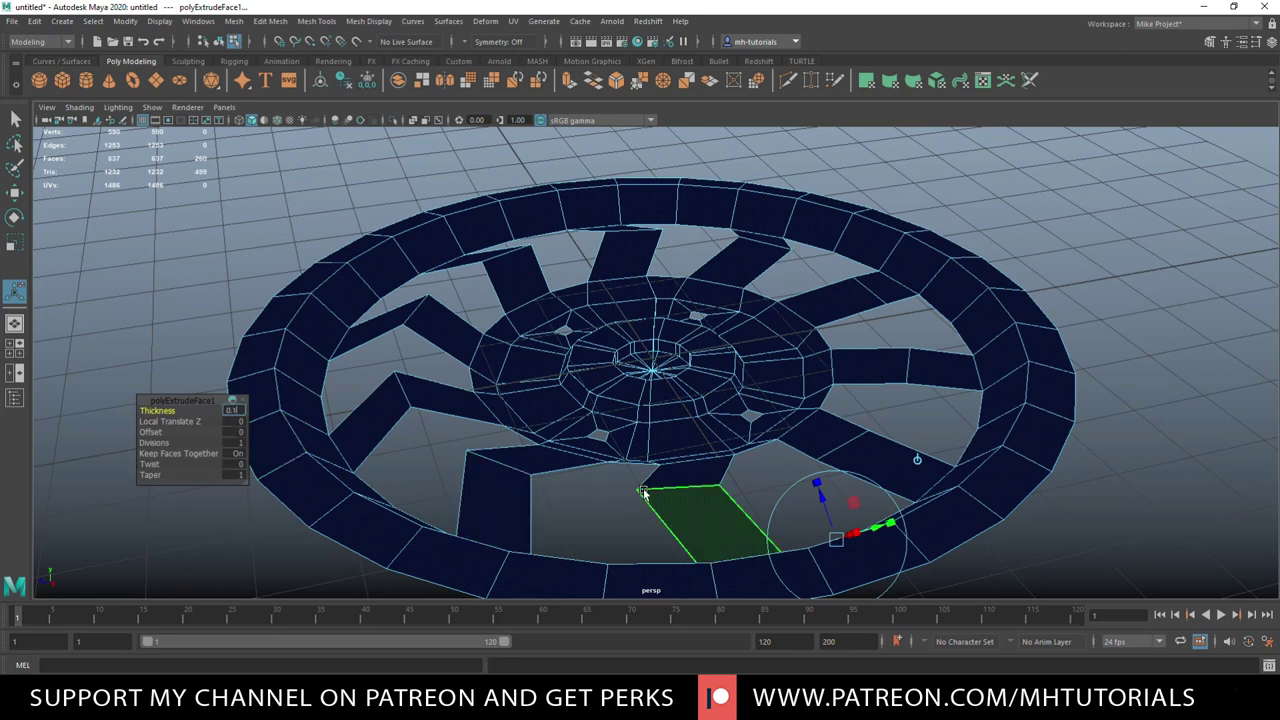
Commit the extrusion at 0.1 thickness and preview the wheel smoothed in object mode
key(Return)
mouse_move(857, 512)
alt+mouse_down()
mouse_move(886, 457)
mouse_move(851, 486)
mouse_move(862, 506)
alt+mouse_up()
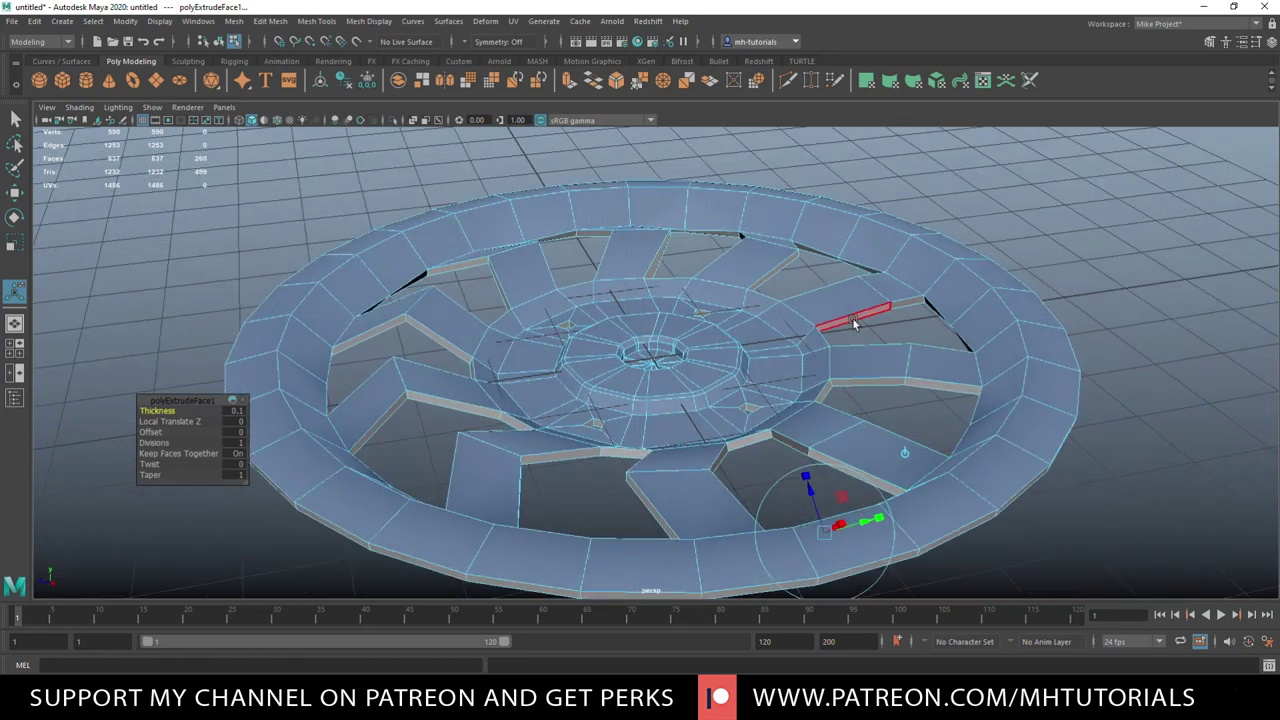
right_drag(848, 234, 877, 232)
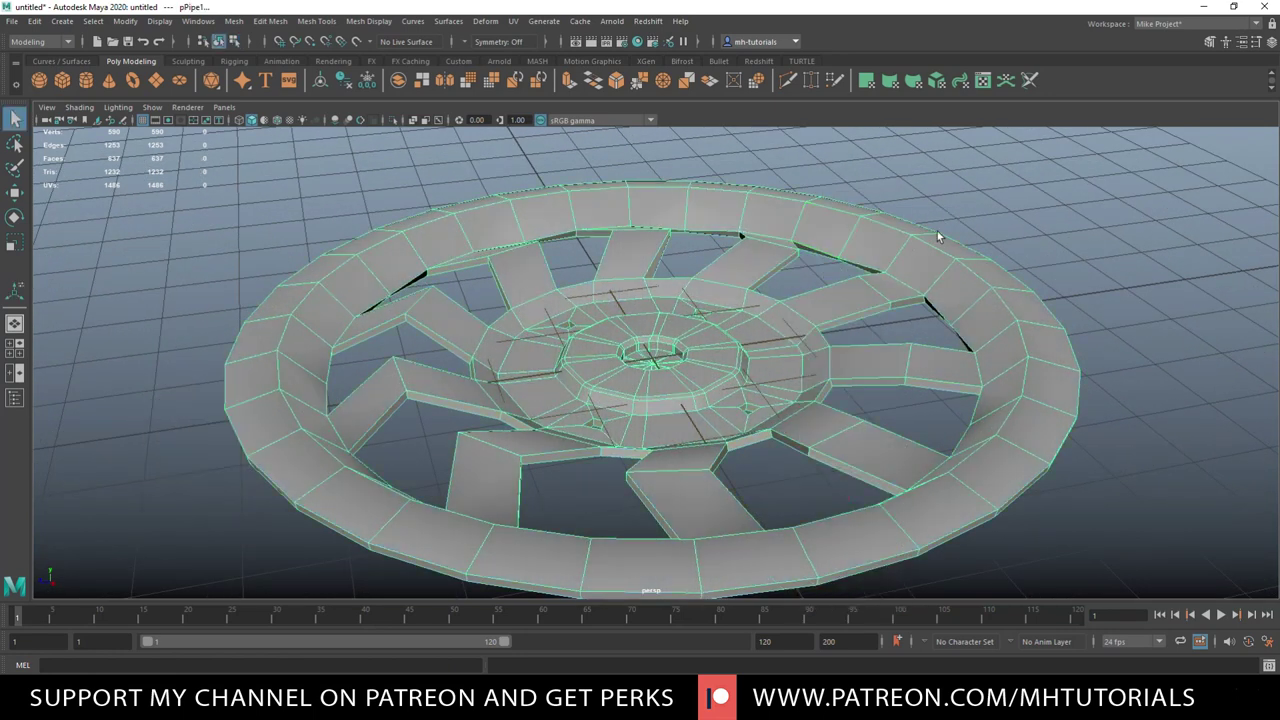
key(3)
click(1049, 229)
alt+drag(1049, 229, 999, 388)
click(866, 375)
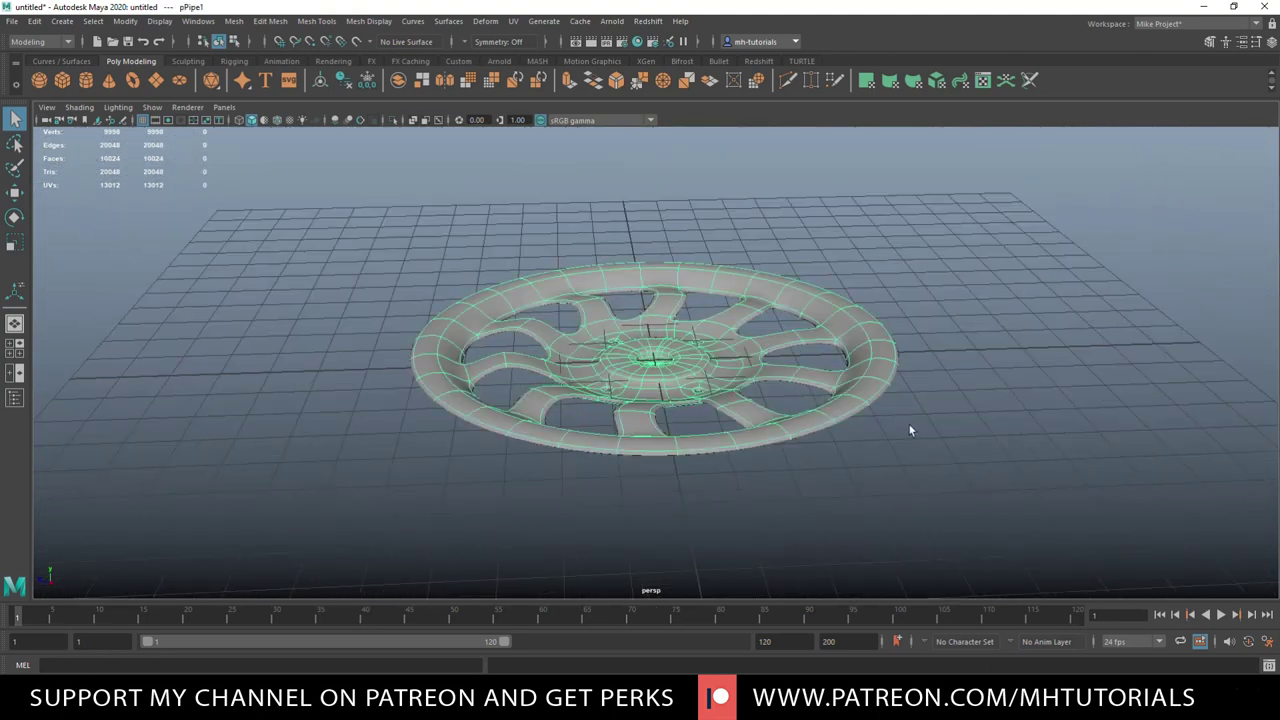
Back on the low-poly cage, select the inner ring face loop from below
key(1)
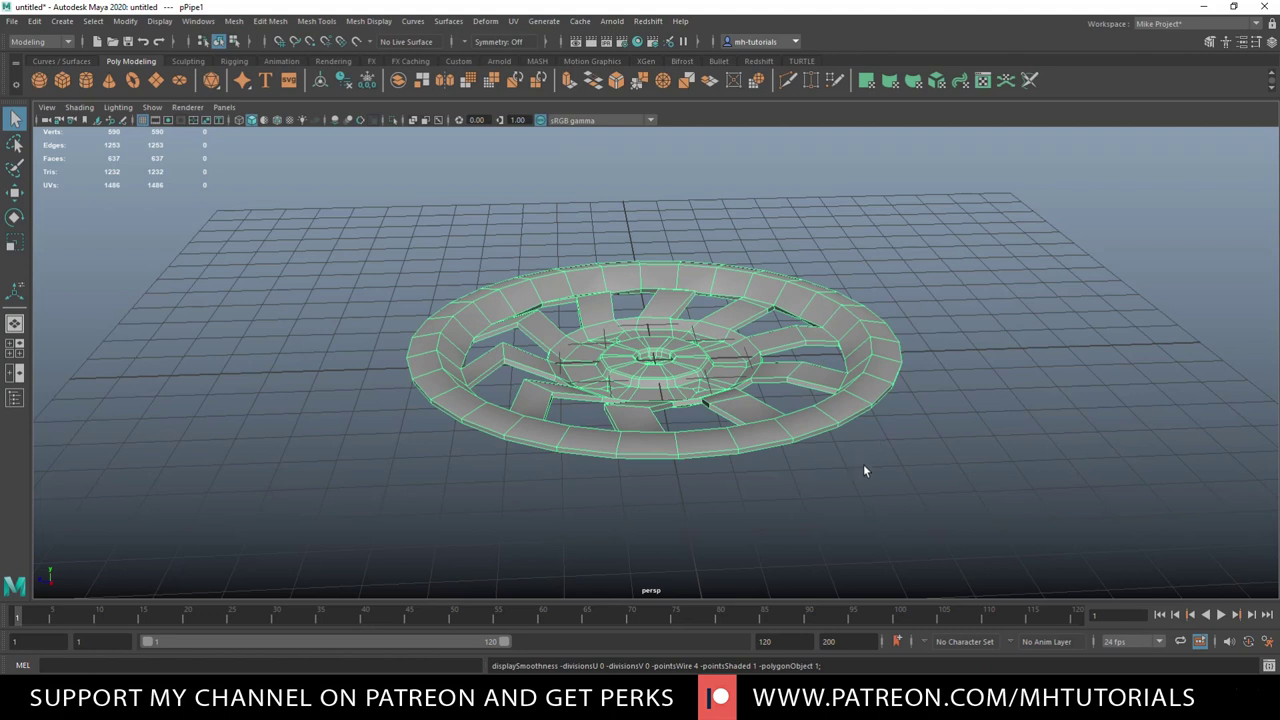
scroll(866, 470, up, 3)
alt+drag(865, 496, 604, 360)
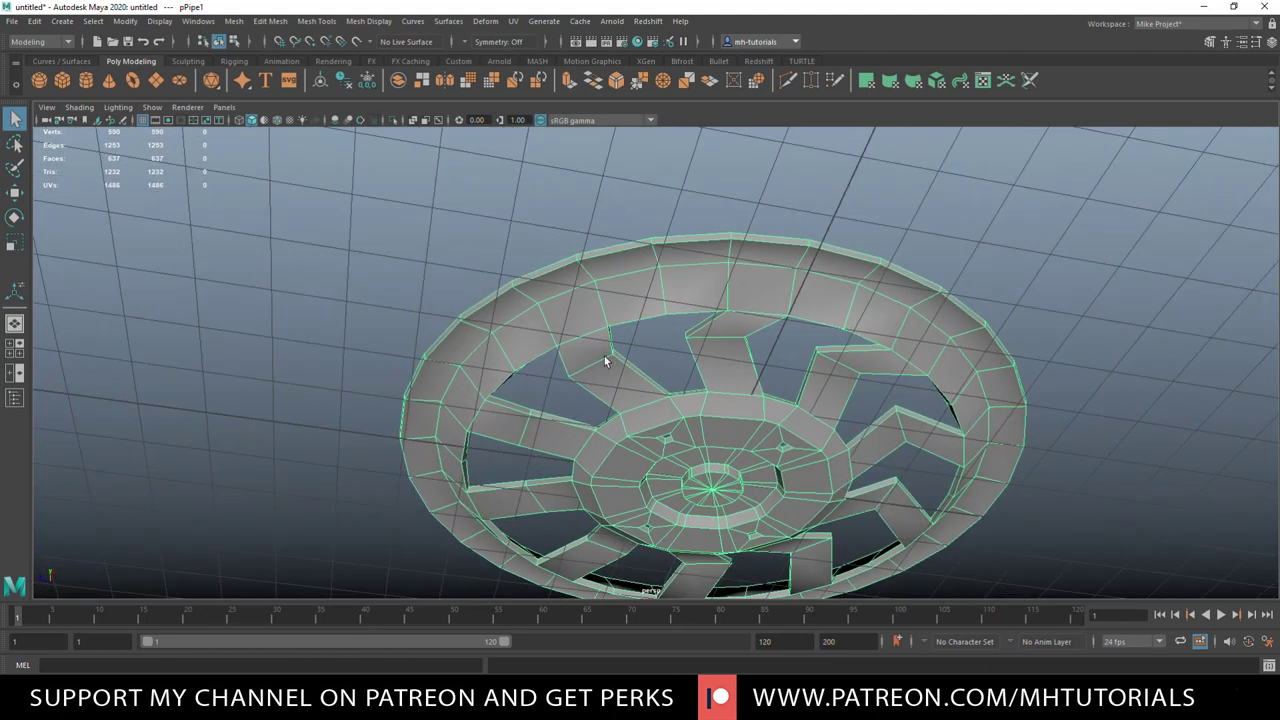
right_drag(573, 273, 572, 312)
click(557, 282)
shift+double_click(610, 268)
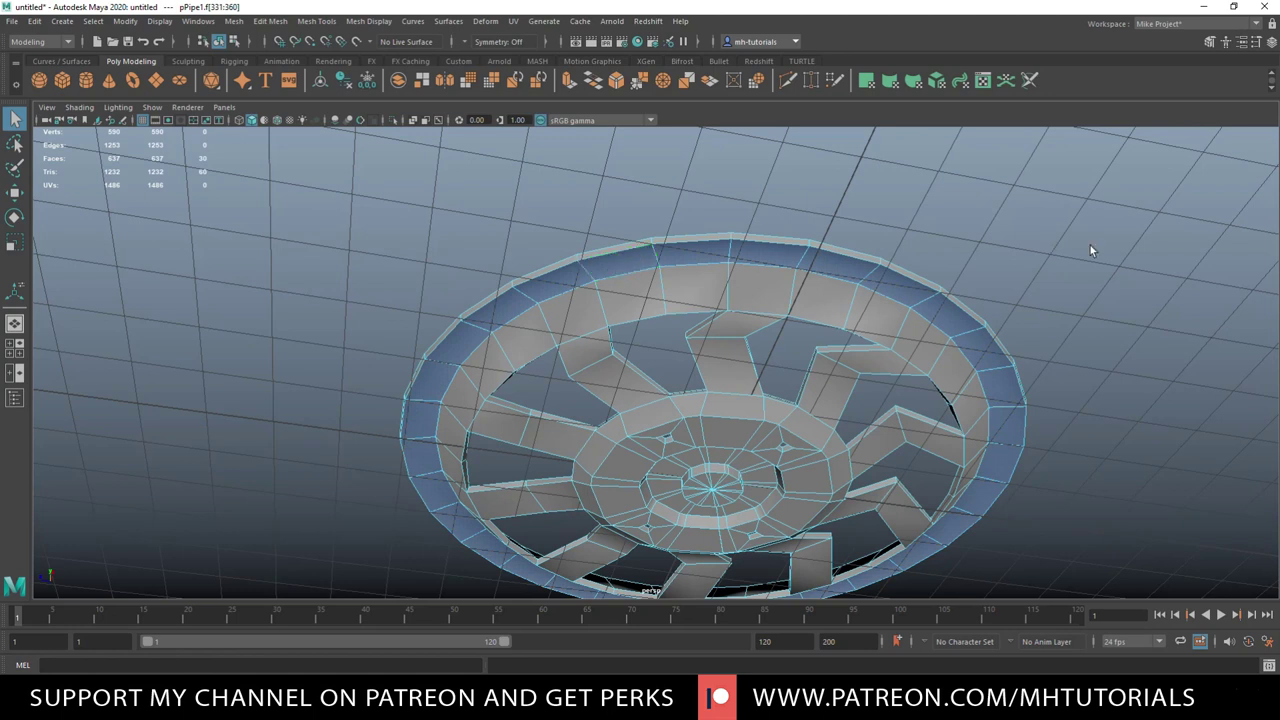
double_click(626, 307)
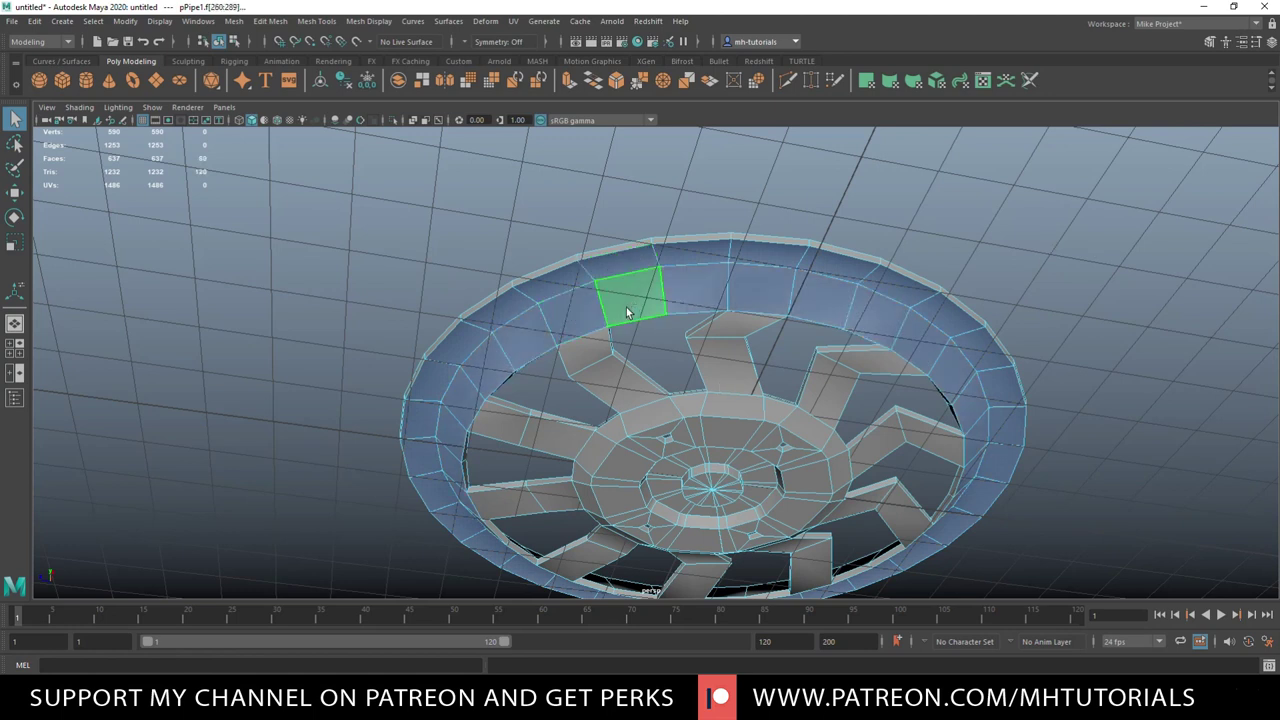
Extrude the ring of faces and pull it down into a tall wall
key(ctrl+e)
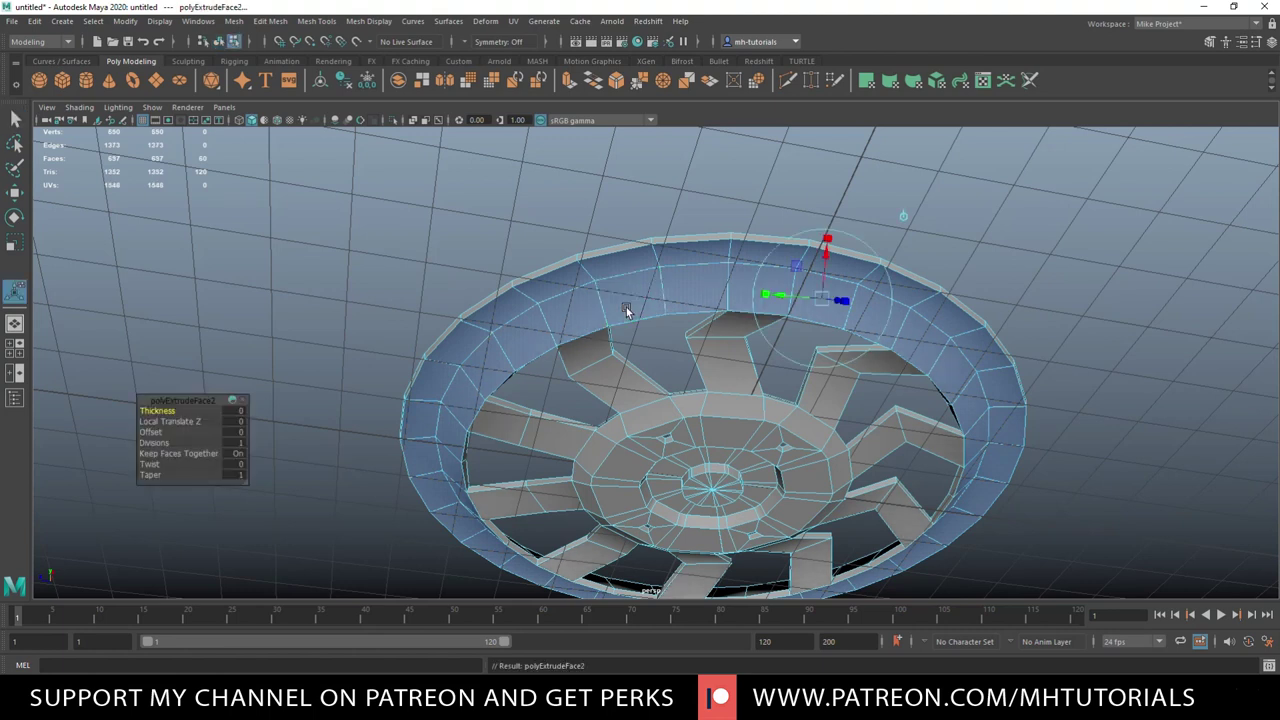
key(w)
drag(709, 422, 704, 515)
scroll(636, 470, down, 4)
alt+drag(636, 470, 660, 514)
drag(681, 381, 679, 405)
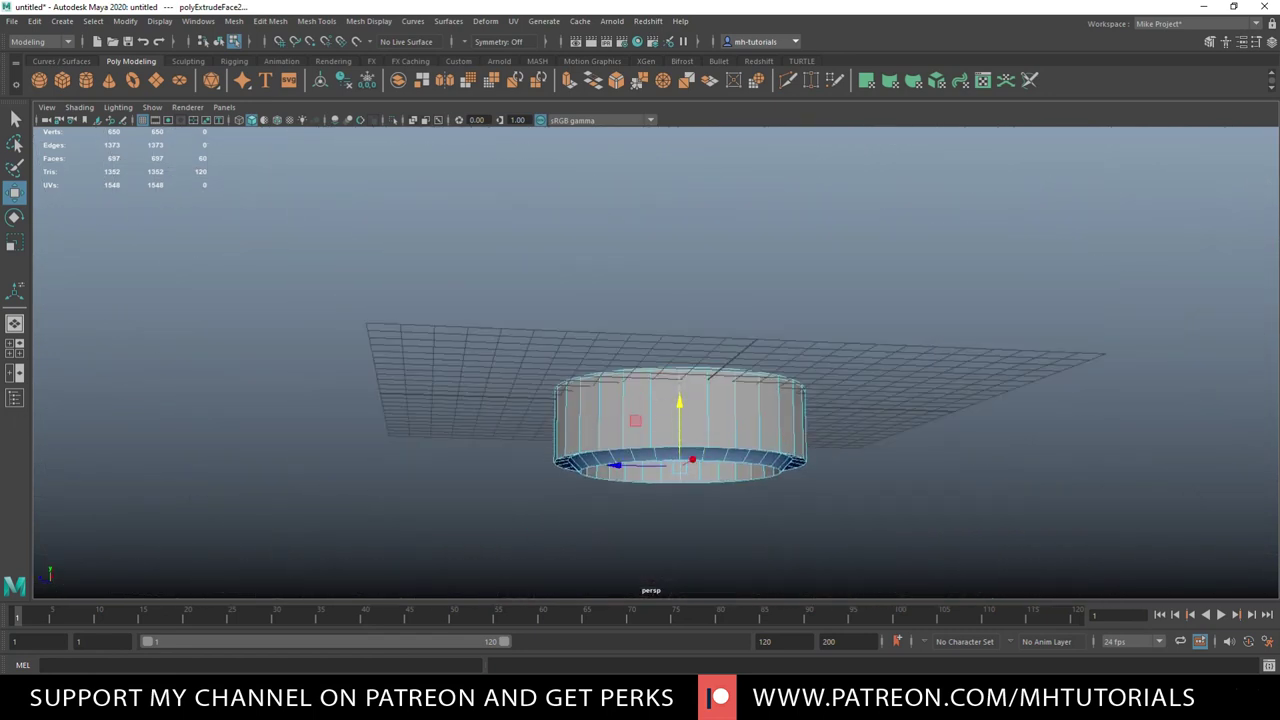
In the wireframe front view, marquee-select the wall's bottom vertex row and raise it on Y
click(14, 352)
key(space)
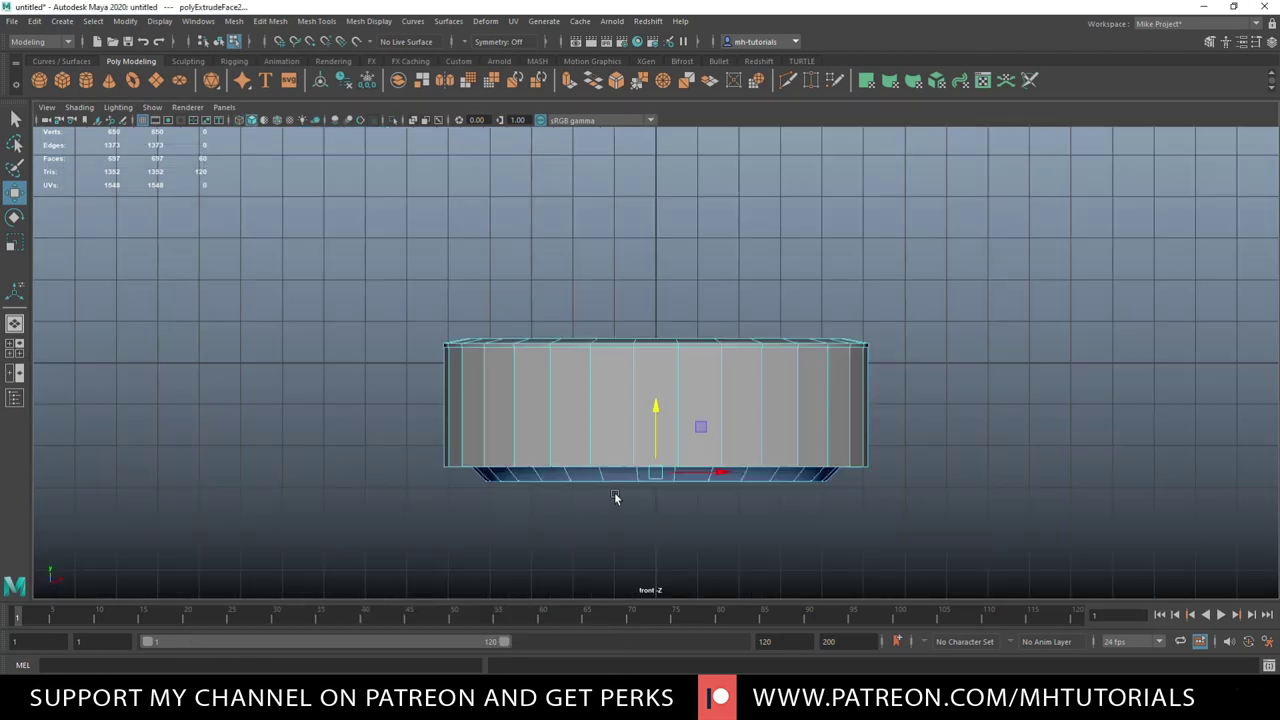
key(4)
scroll(656, 533, up, 3)
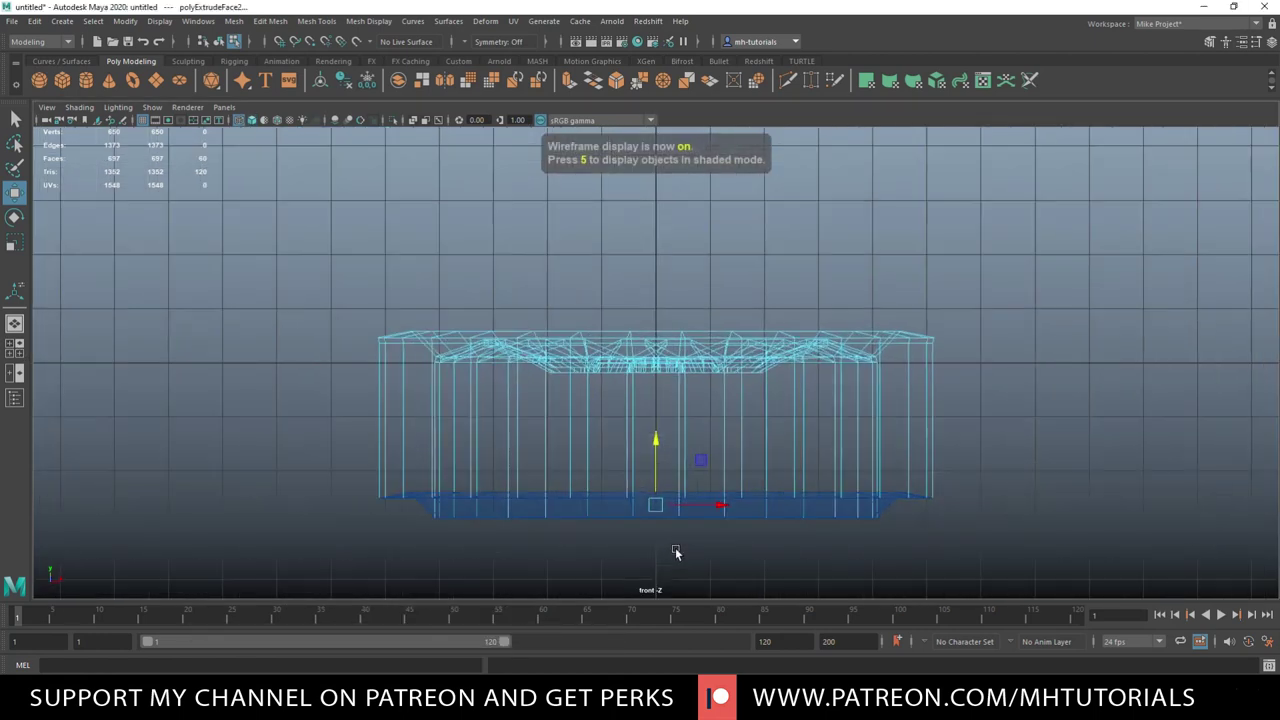
alt+middle_drag(671, 532, 633, 426)
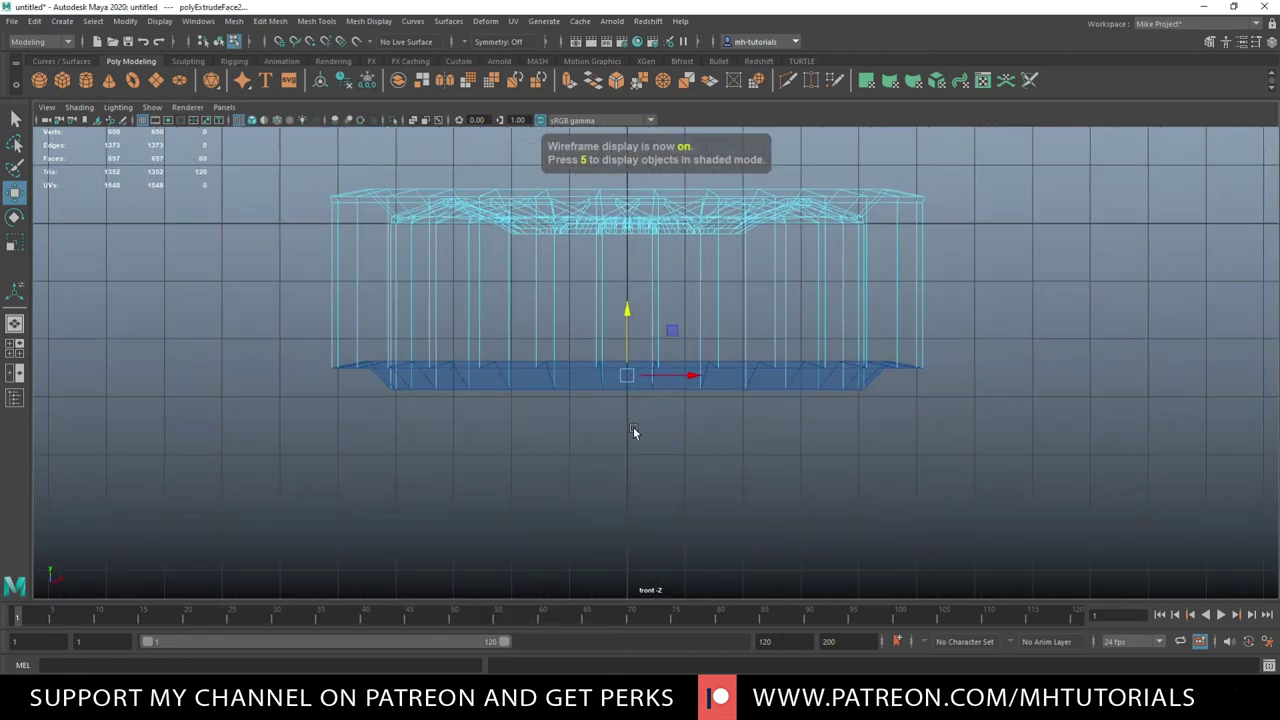
scroll(633, 430, up, 1)
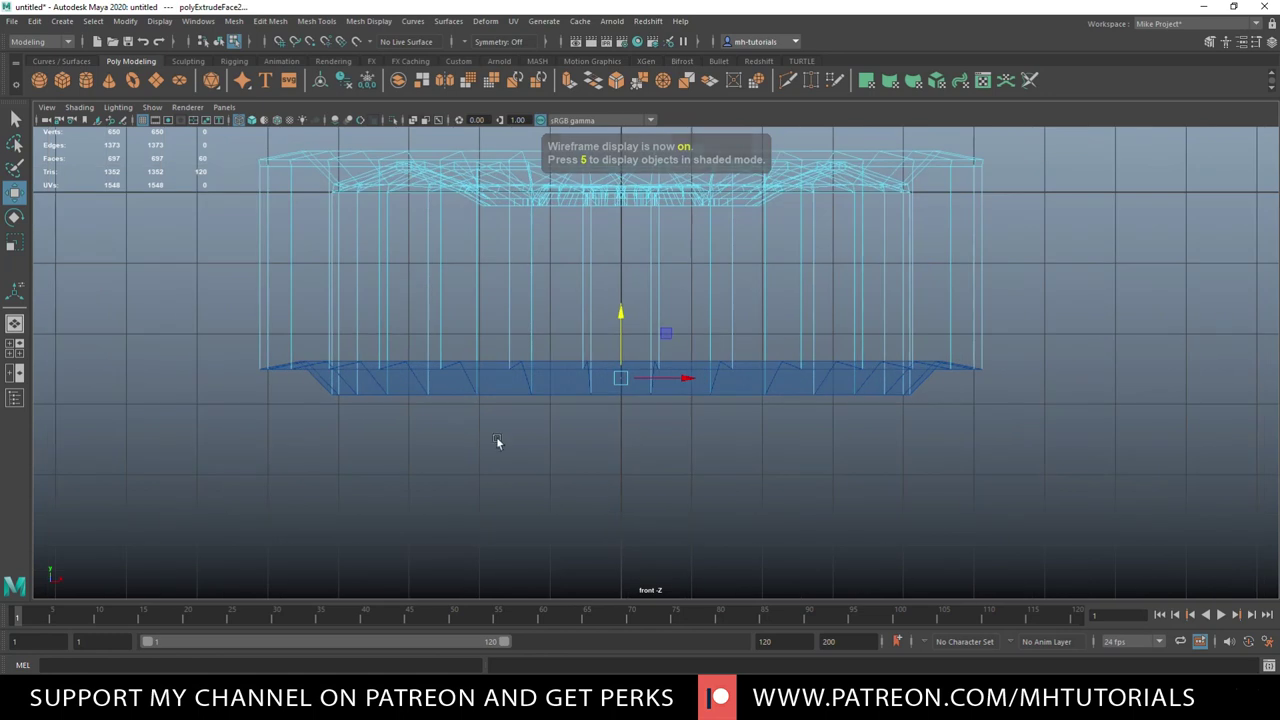
right_drag(354, 339, 289, 349)
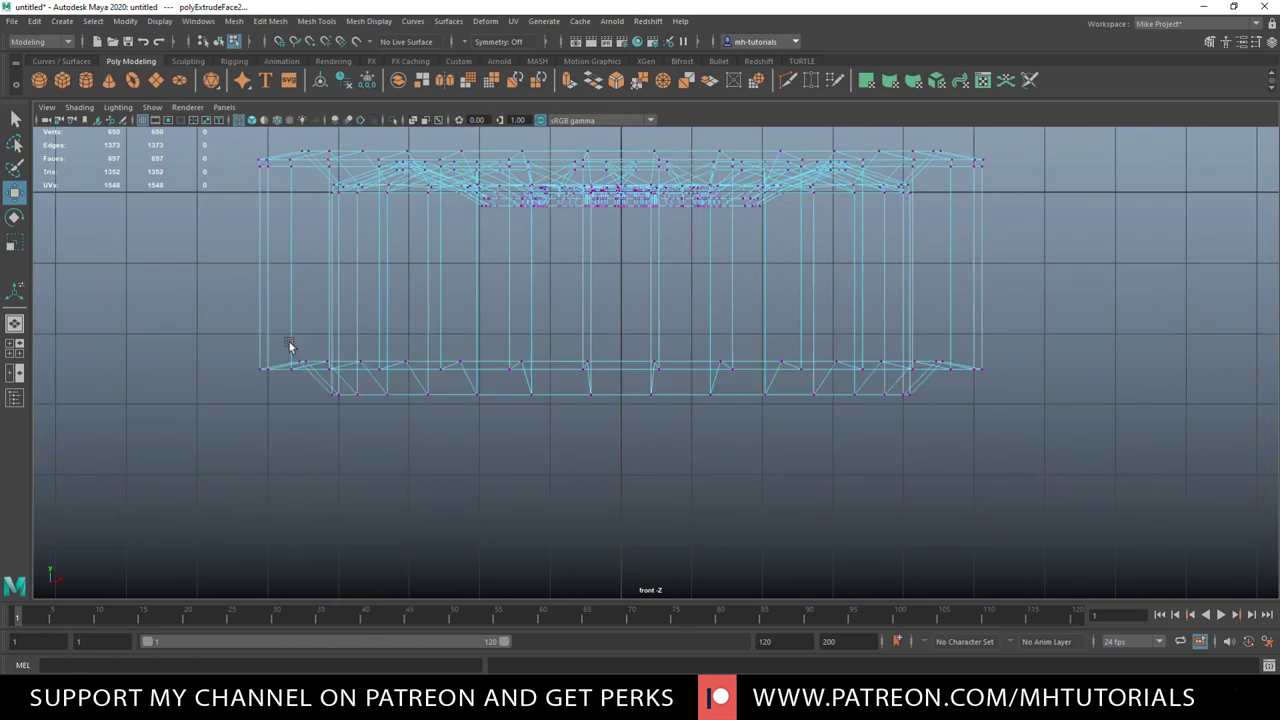
drag(193, 469, 1107, 392)
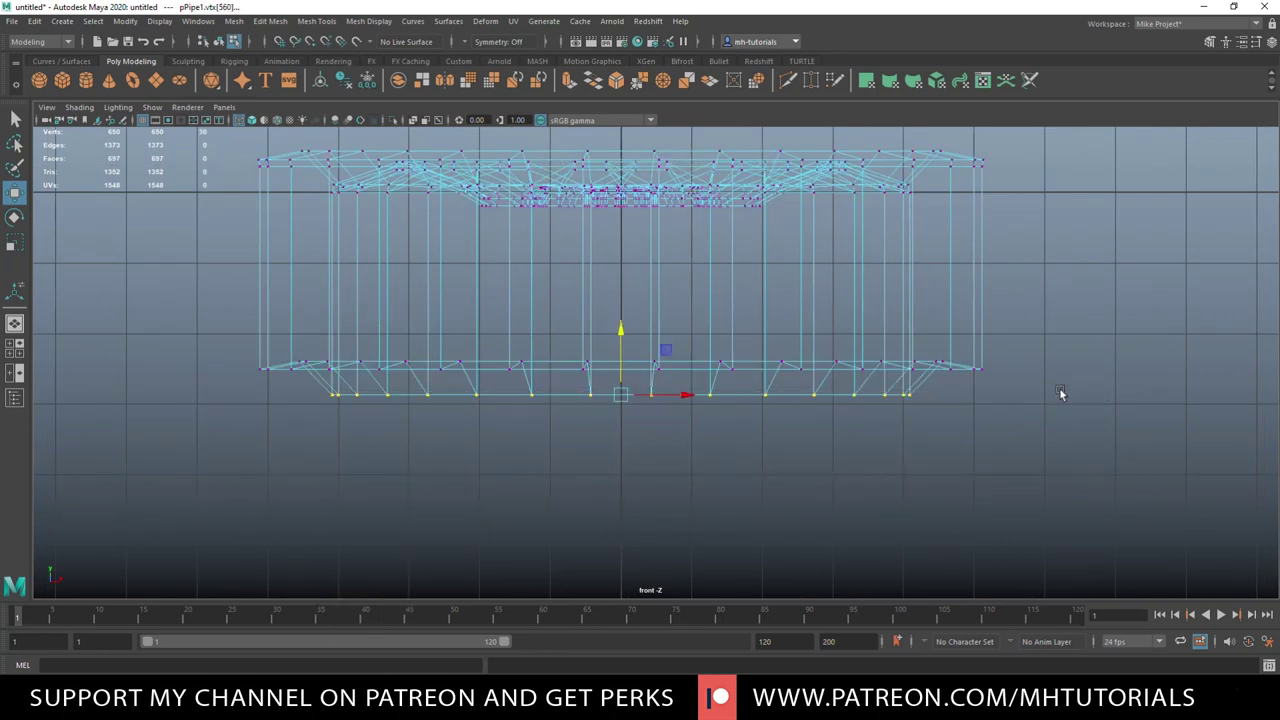
drag(623, 334, 623, 258)
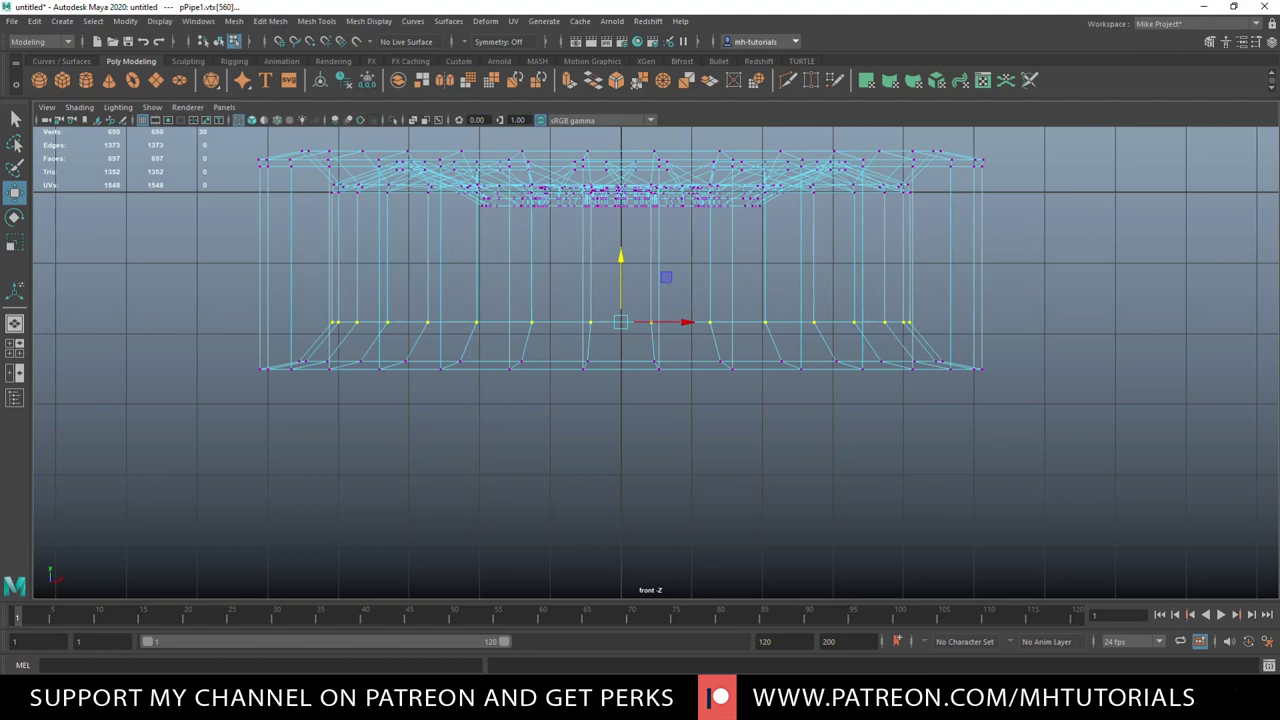
click(15, 353)
key(space)
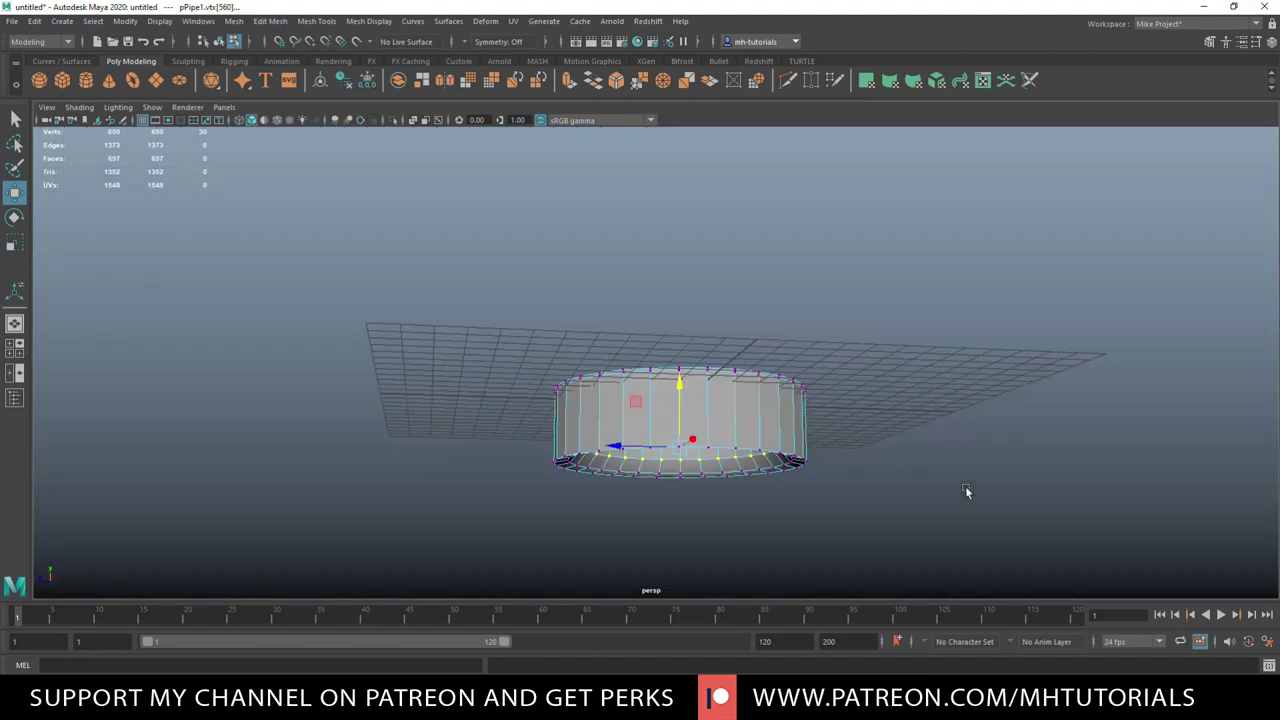
alt+drag(946, 517, 871, 505)
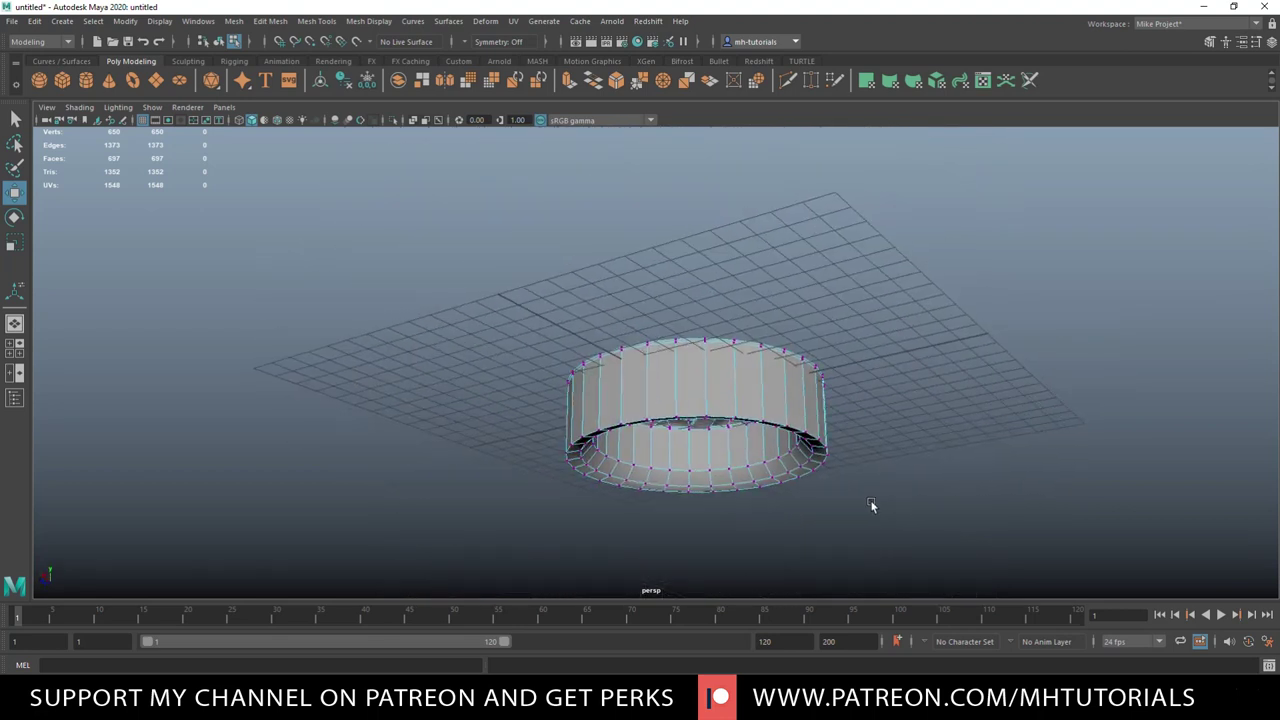
Insert several evenly spaced edge loops into the rim wall using the Multiple edge loops option
key(ctrl+shift+x)
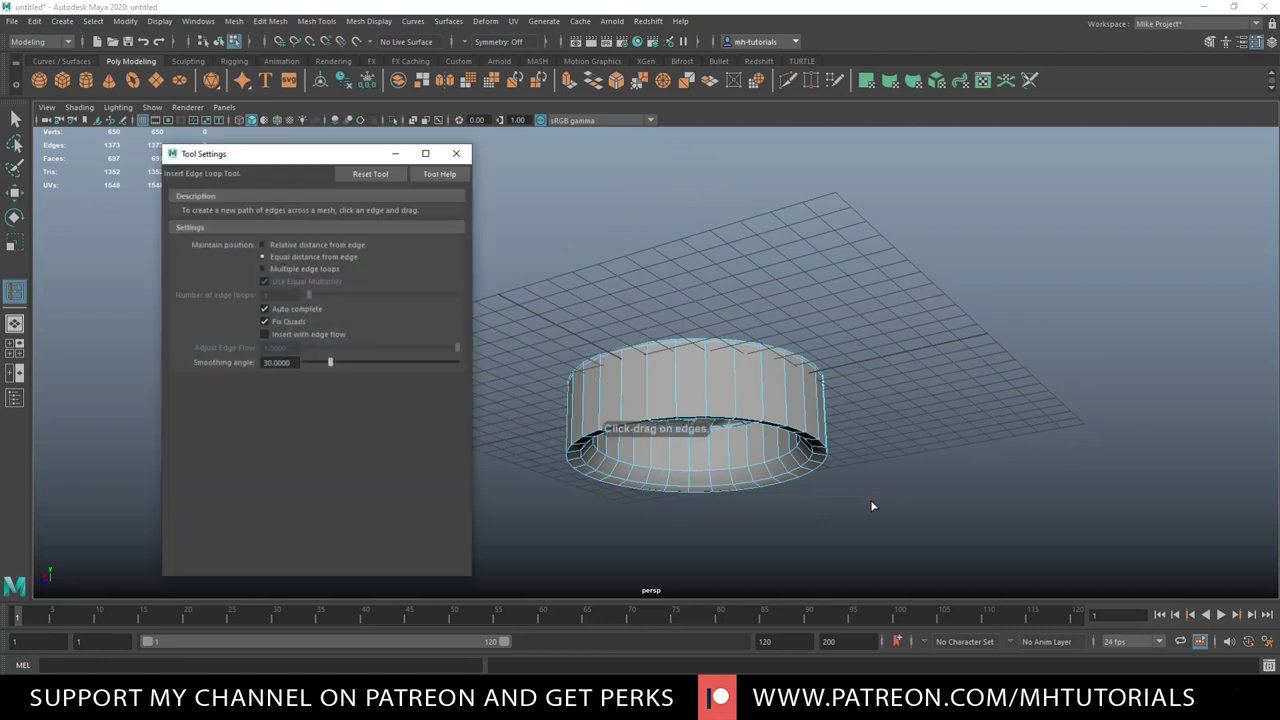
click(263, 268)
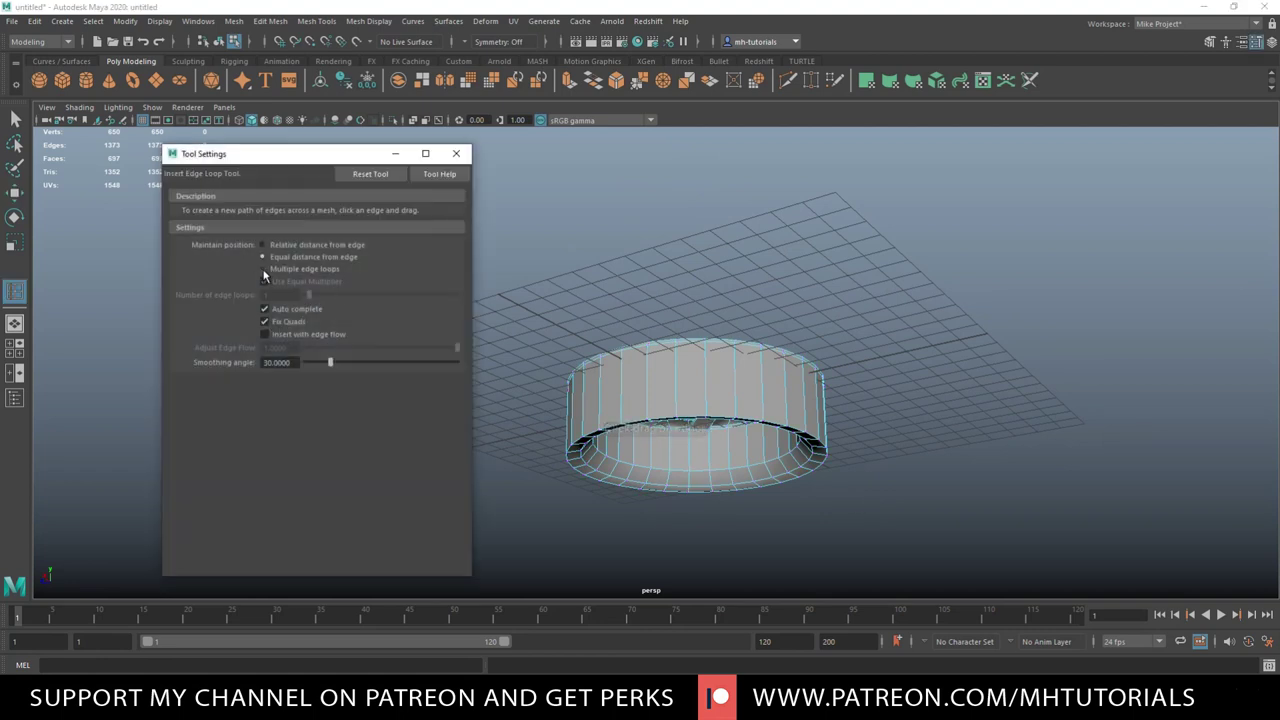
text(3)
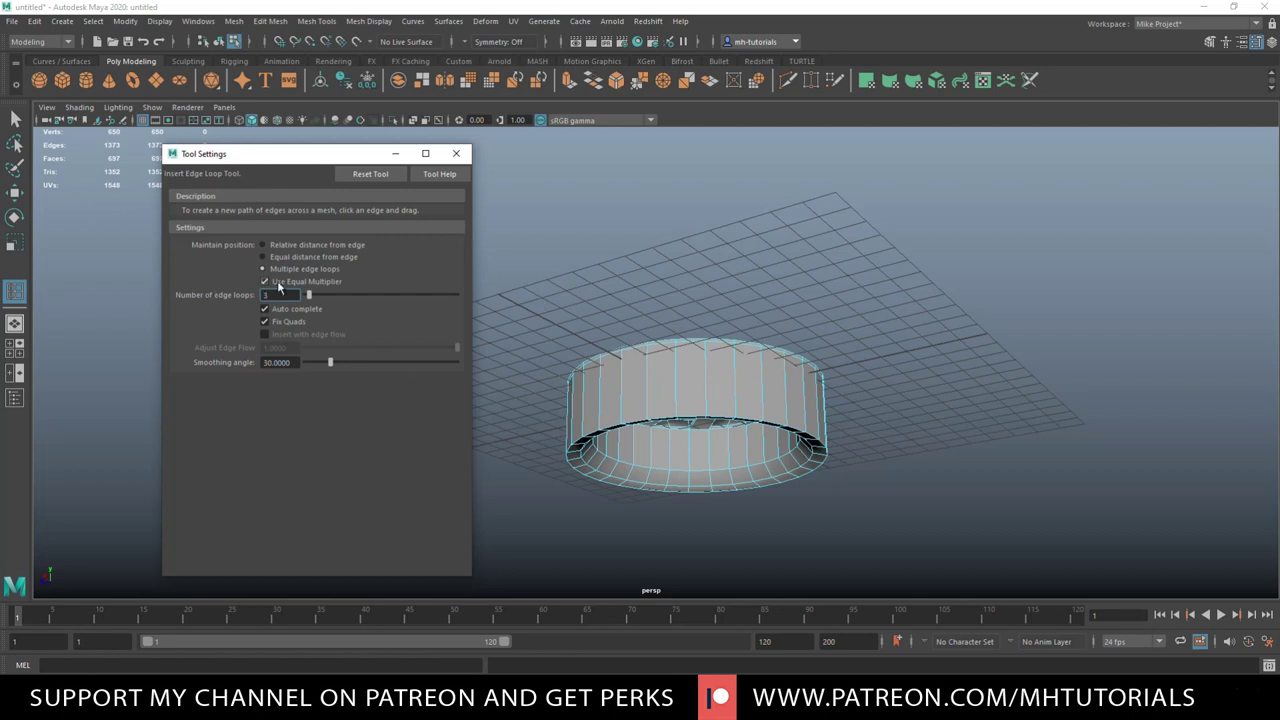
text(5)
click(676, 386)
click(456, 153)
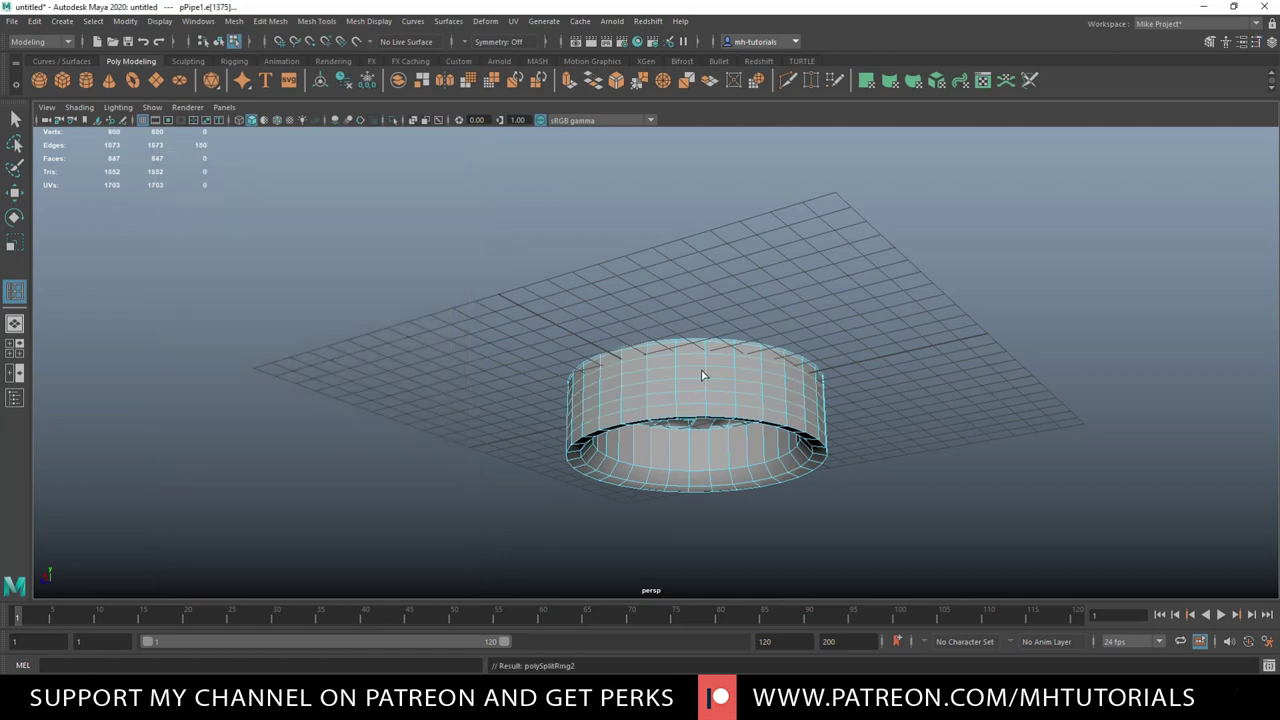
key(q)
alt+drag(834, 434, 257, 432)
In the shaded side view, select a horizontal edge loop on the wall and scale it
click(17, 349)
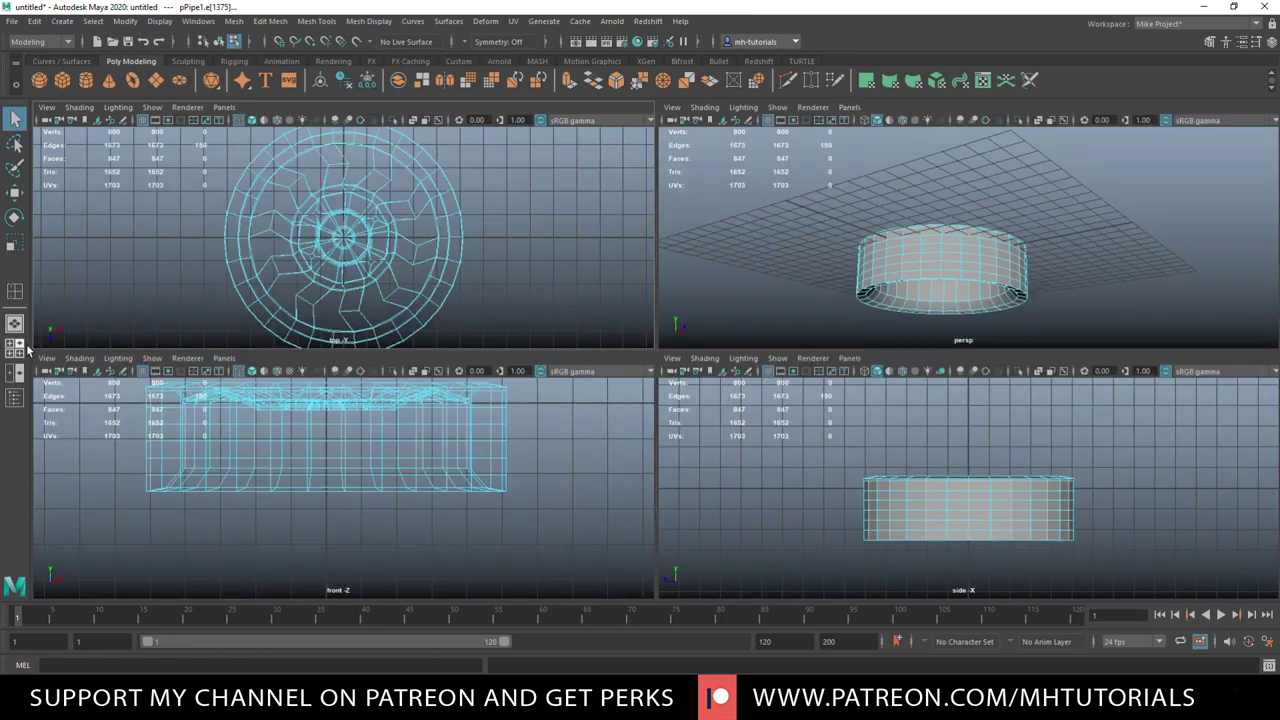
key(space)
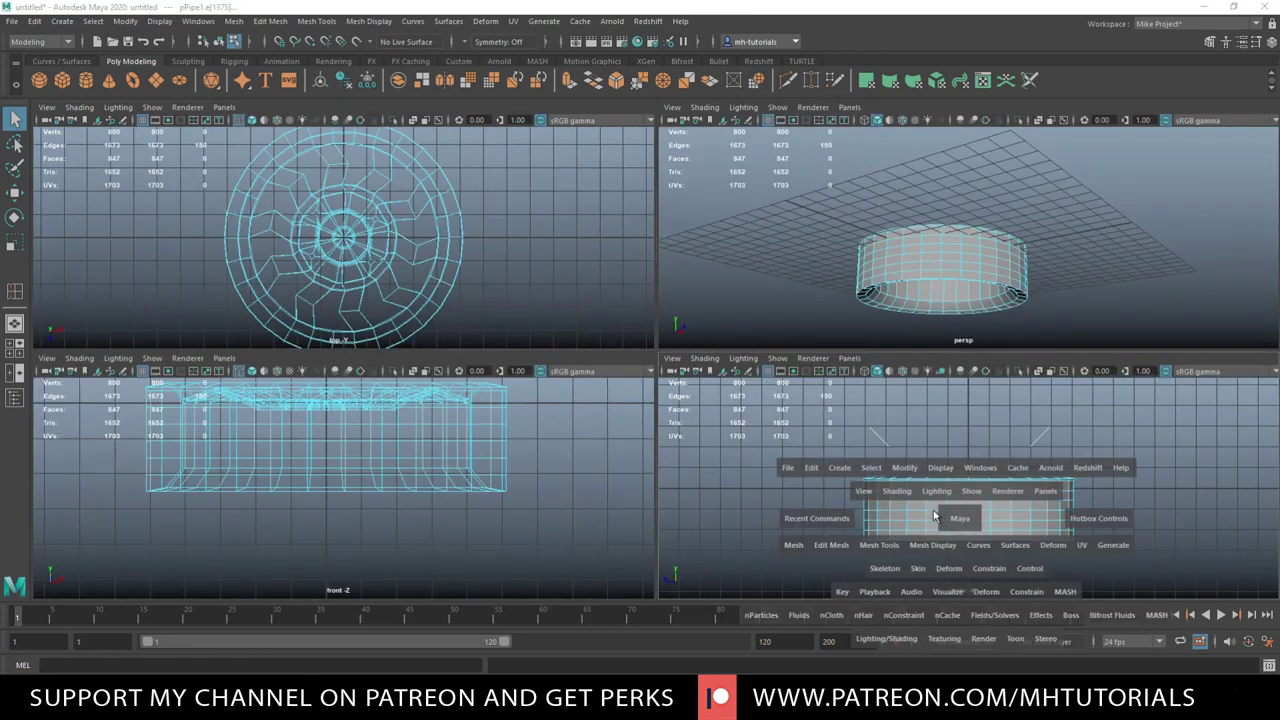
key(4)
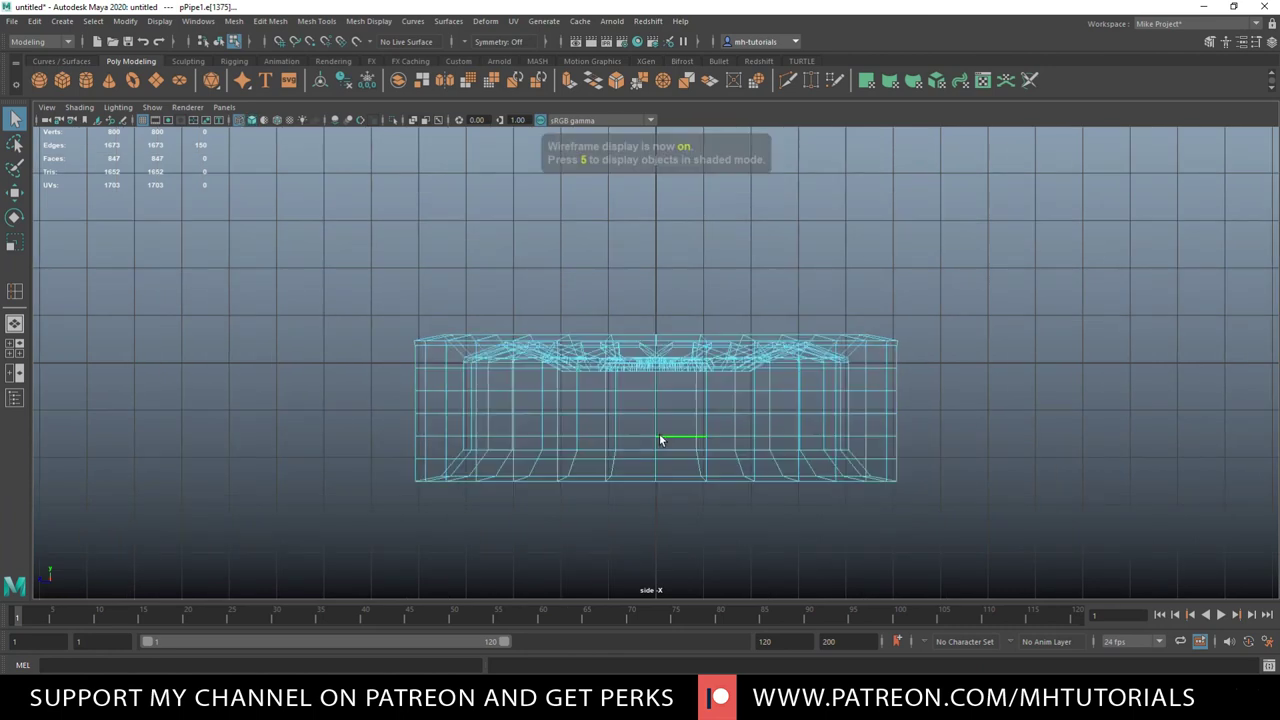
key(5)
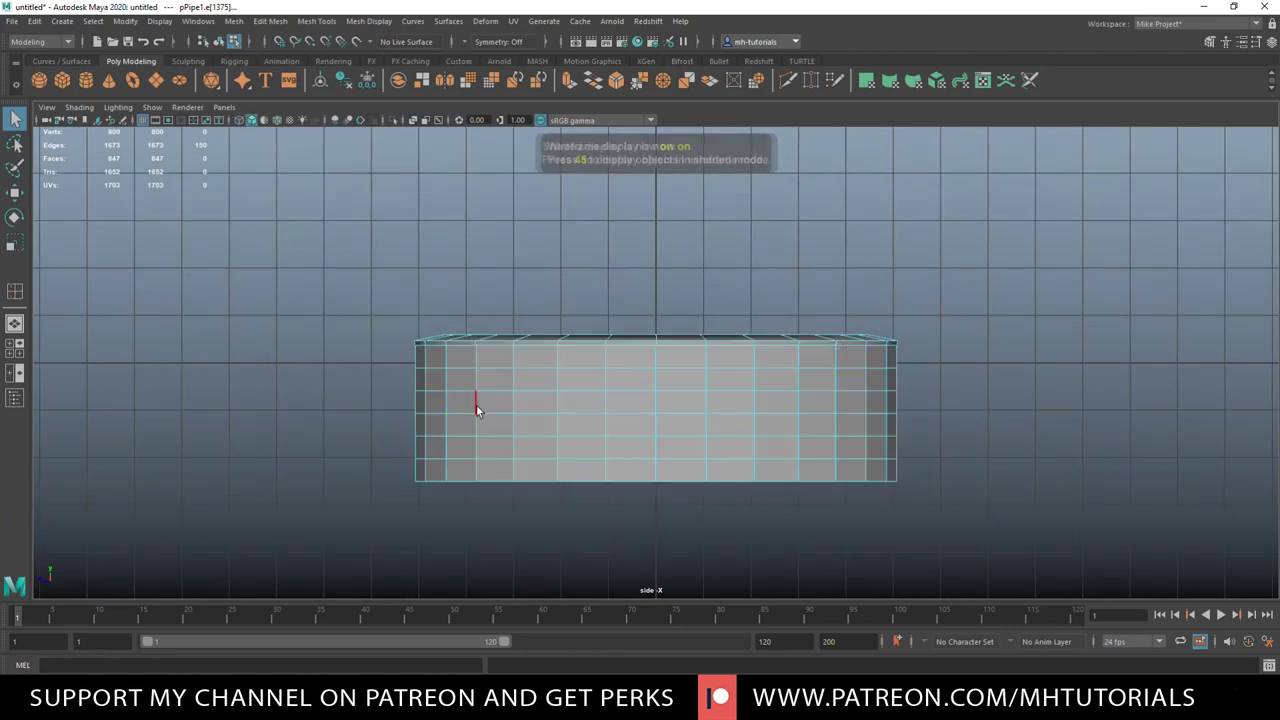
right_drag(460, 338, 474, 312)
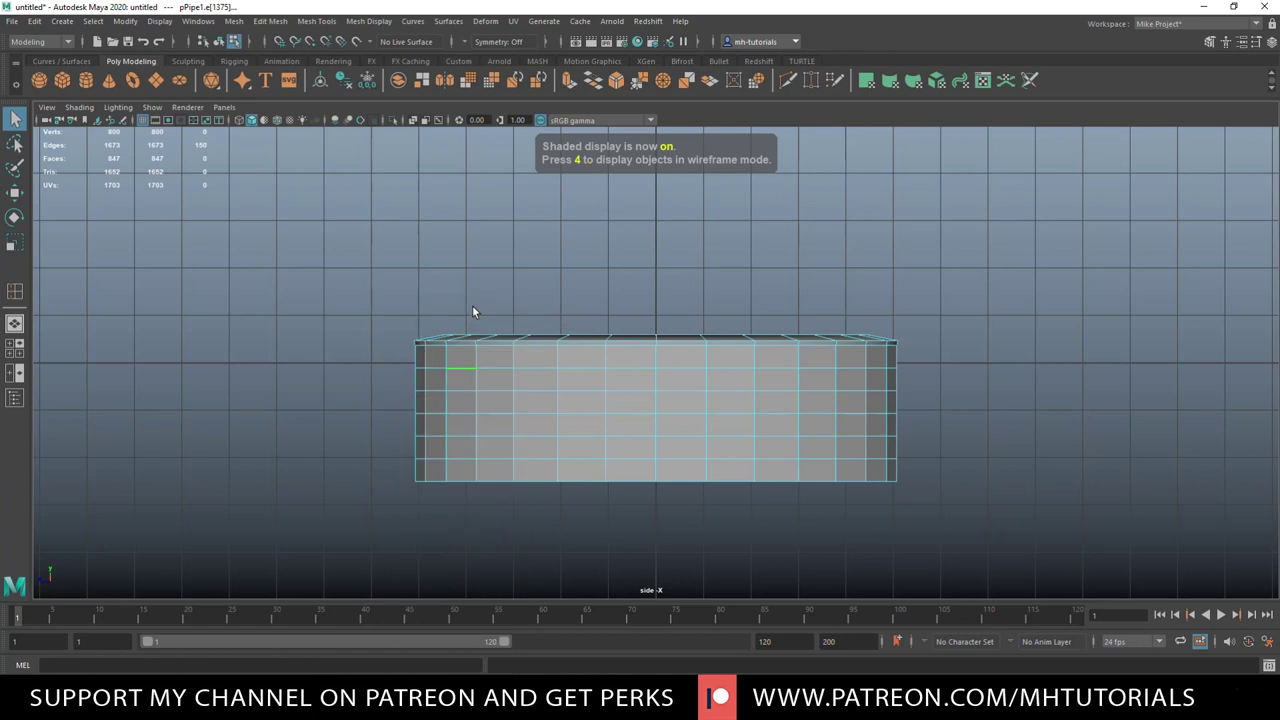
double_click(546, 443)
key(w)
drag(658, 416, 651, 417)
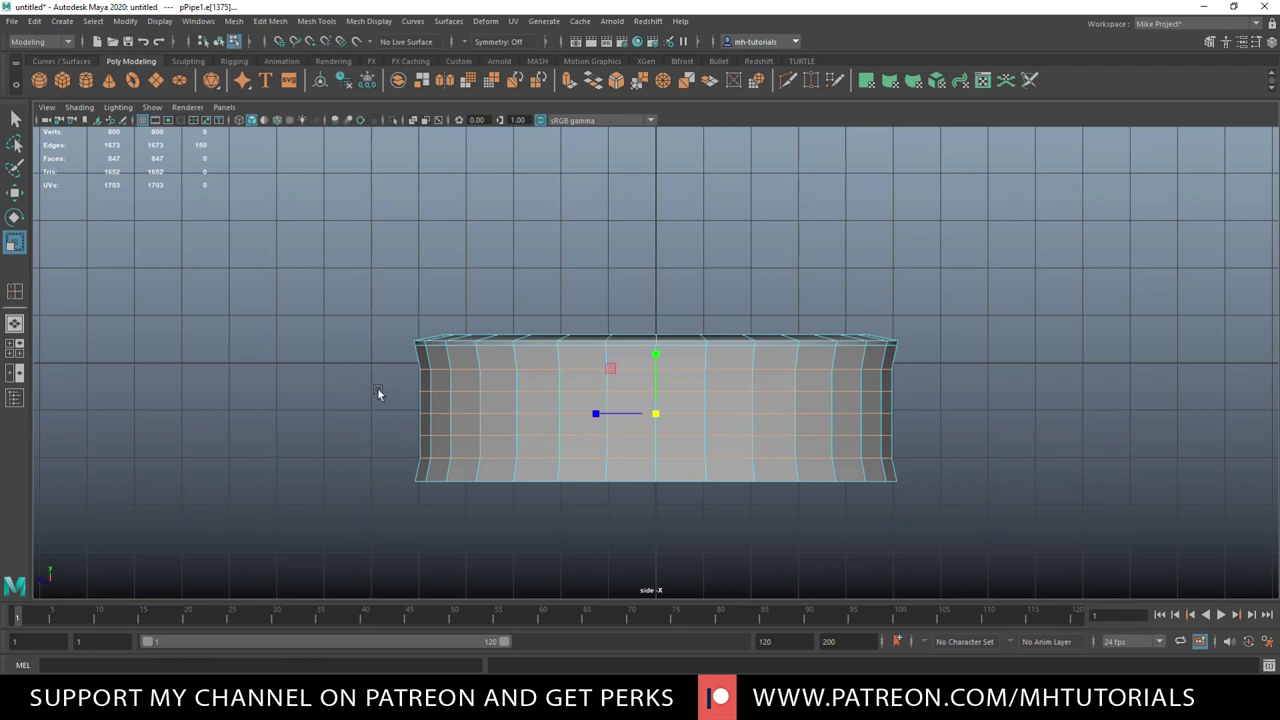
Select the three middle edge loops and scale them inward to pinch the wall
right_drag(383, 386, 318, 348)
drag(446, 397, 363, 410)
right_drag(435, 390, 480, 354)
double_click(471, 392)
shift+double_click(467, 412)
shift+double_click(466, 434)
drag(654, 417, 508, 414)
double_click(516, 413)
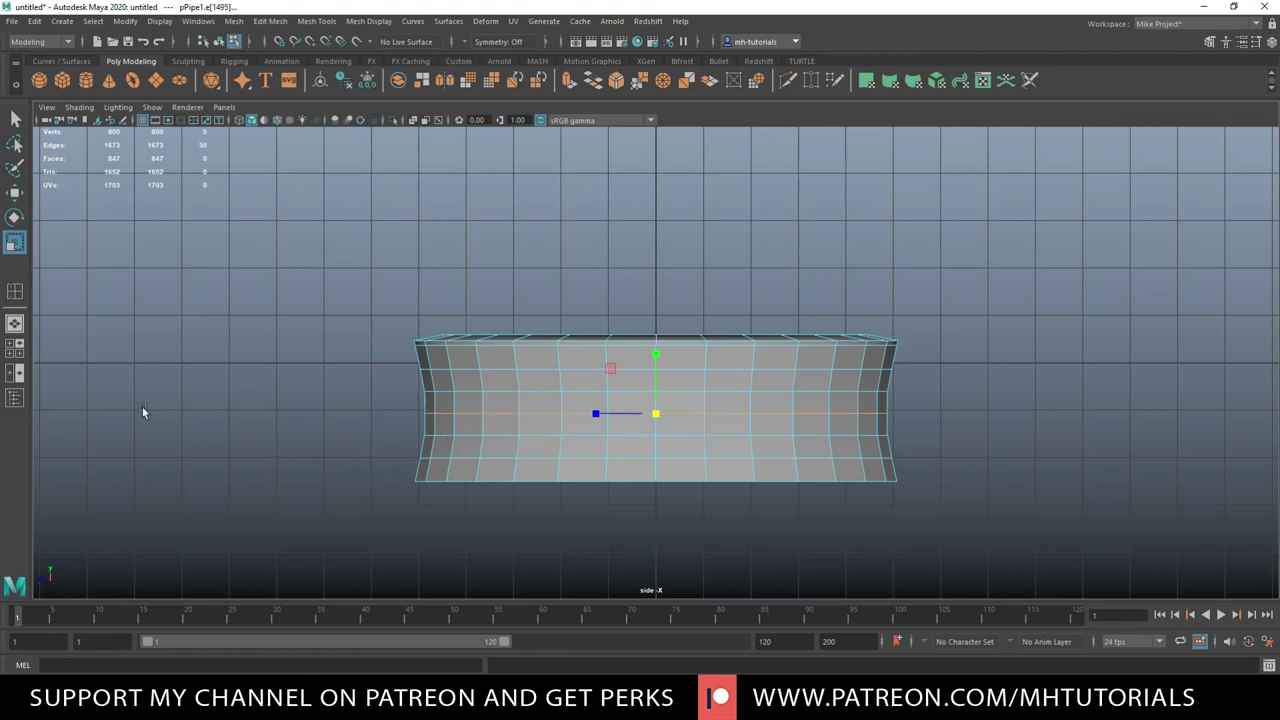
Inspect the wheel in smooth preview, then return to the low-poly cage
key(space)
key(space)
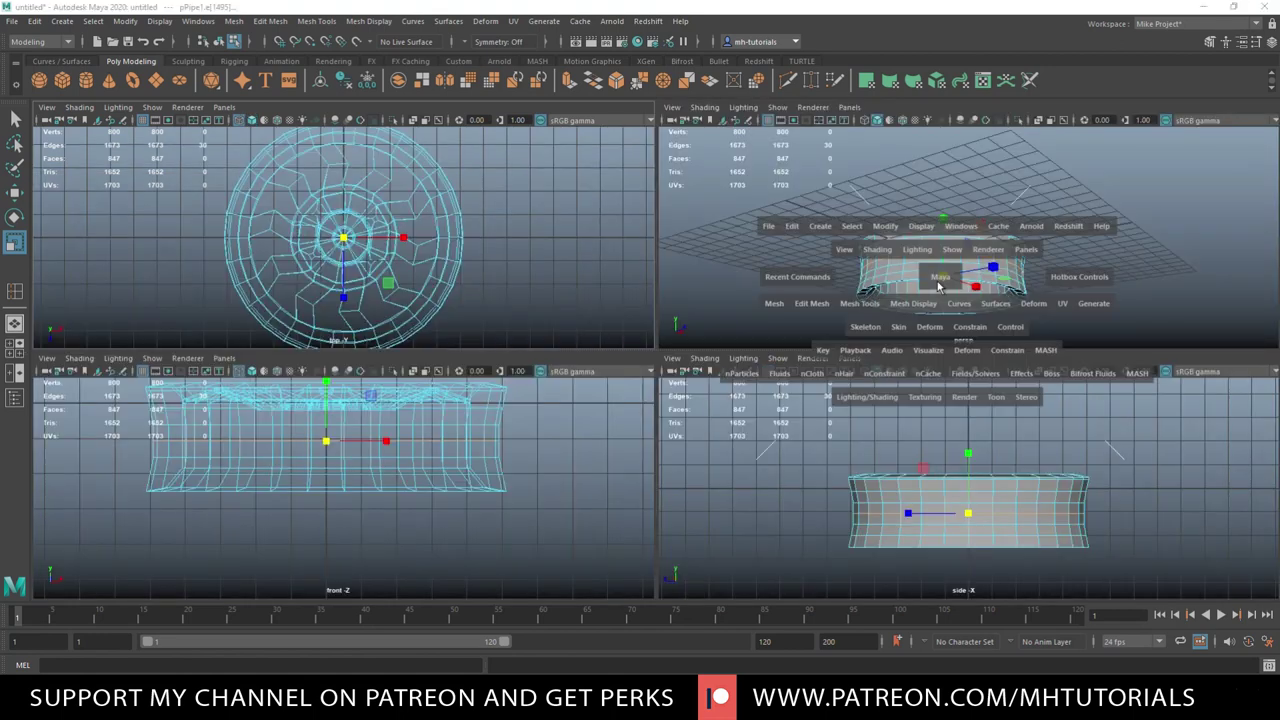
right_drag(715, 367, 772, 362)
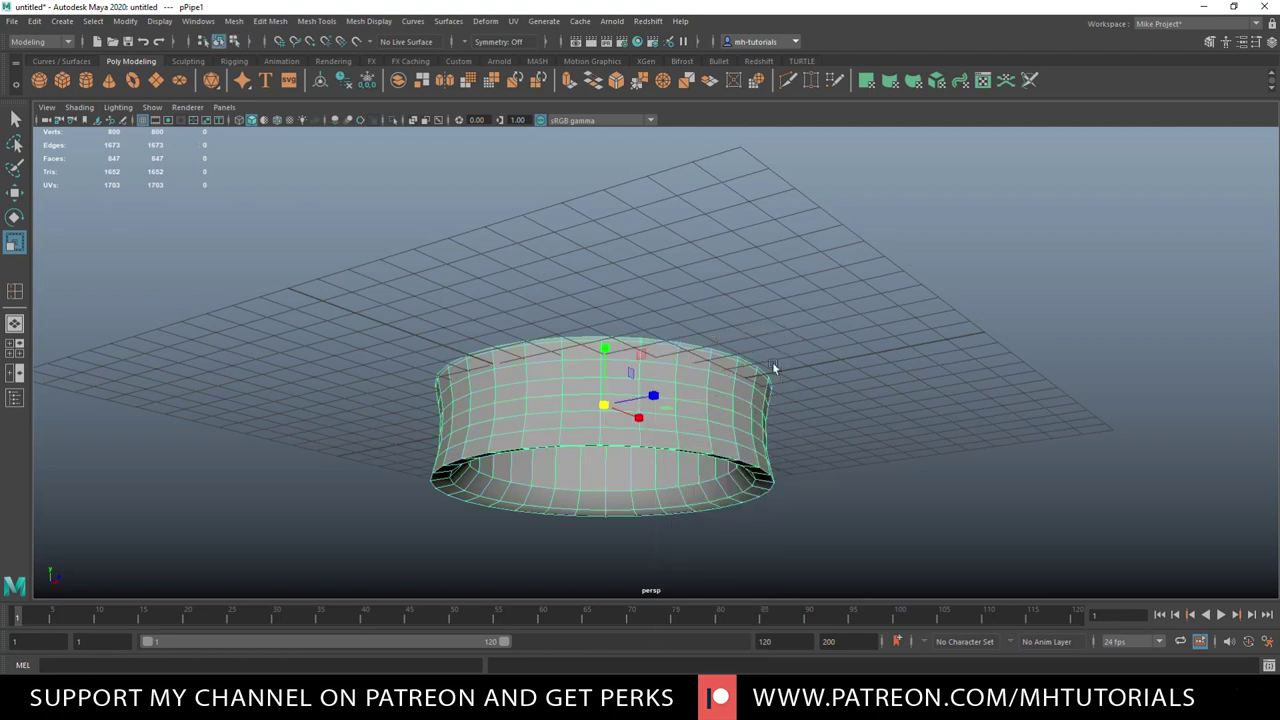
key(3)
click(868, 393)
alt+drag(869, 335, 840, 420)
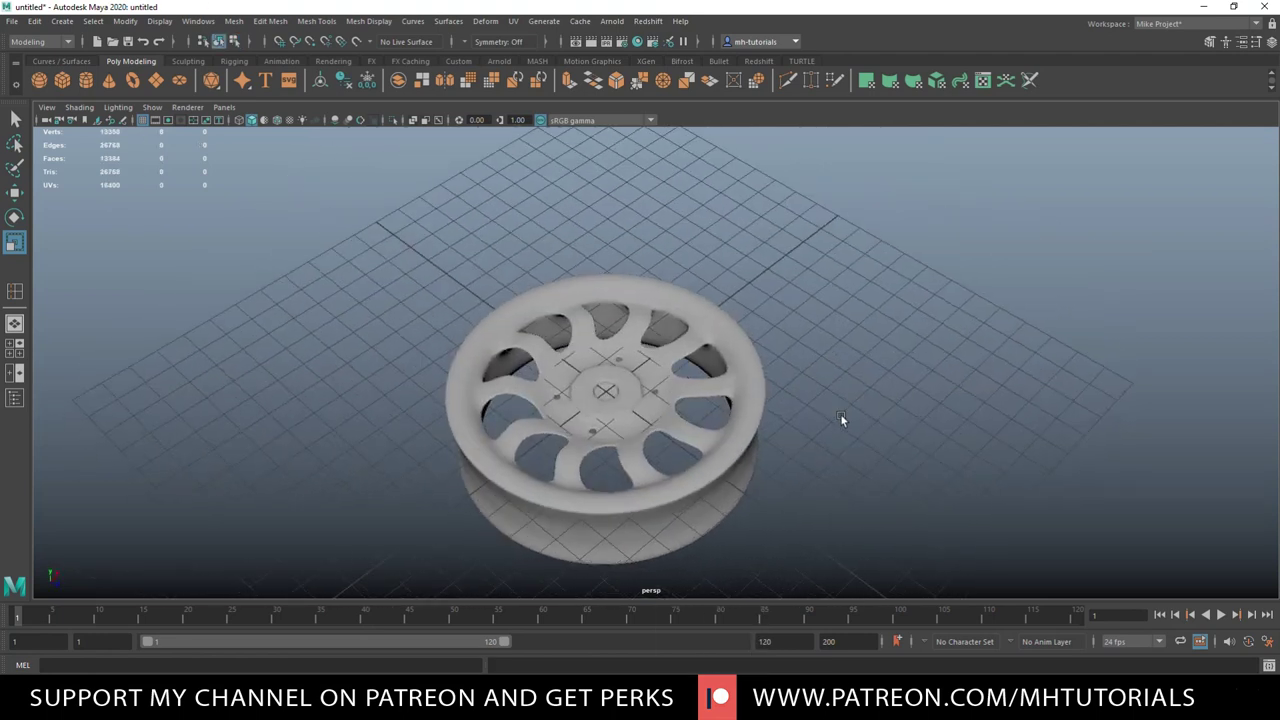
scroll(800, 435, up, 6)
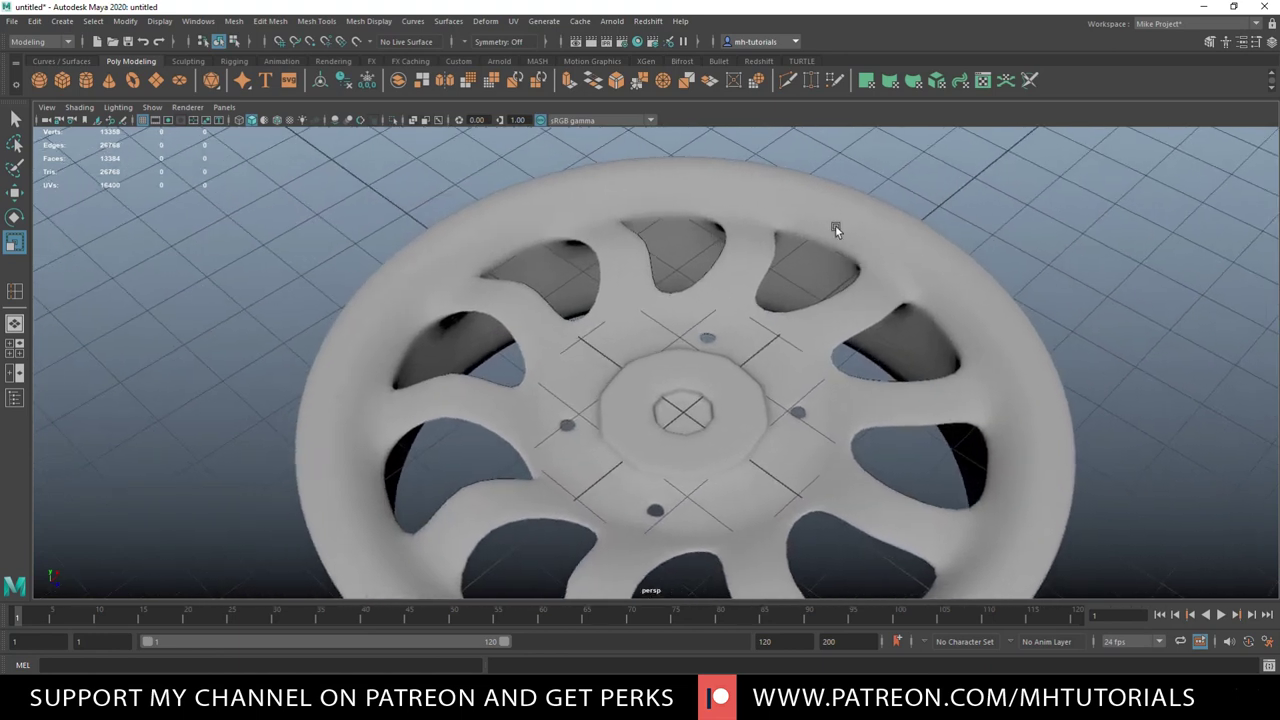
click(835, 228)
key(1)
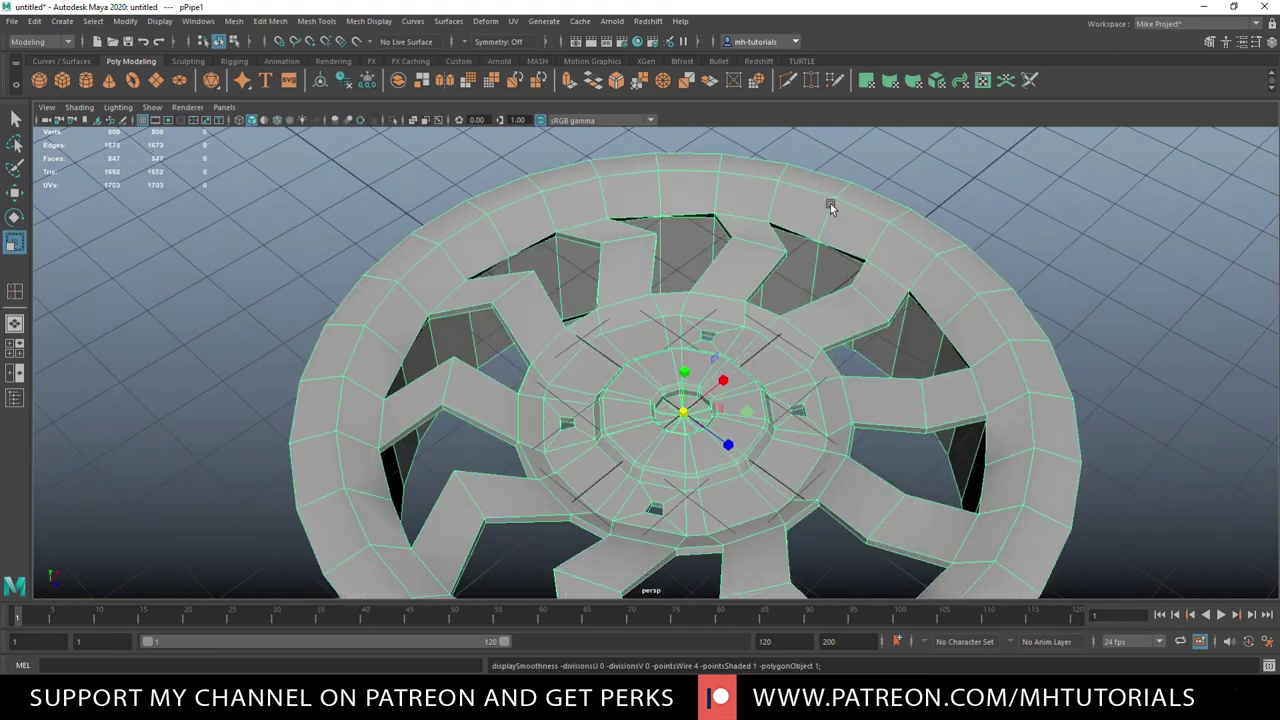
alt+drag(667, 224, 693, 218)
Insert edge loops around the outer rim at equal distance from an edge
key(ctrl+shift+t)
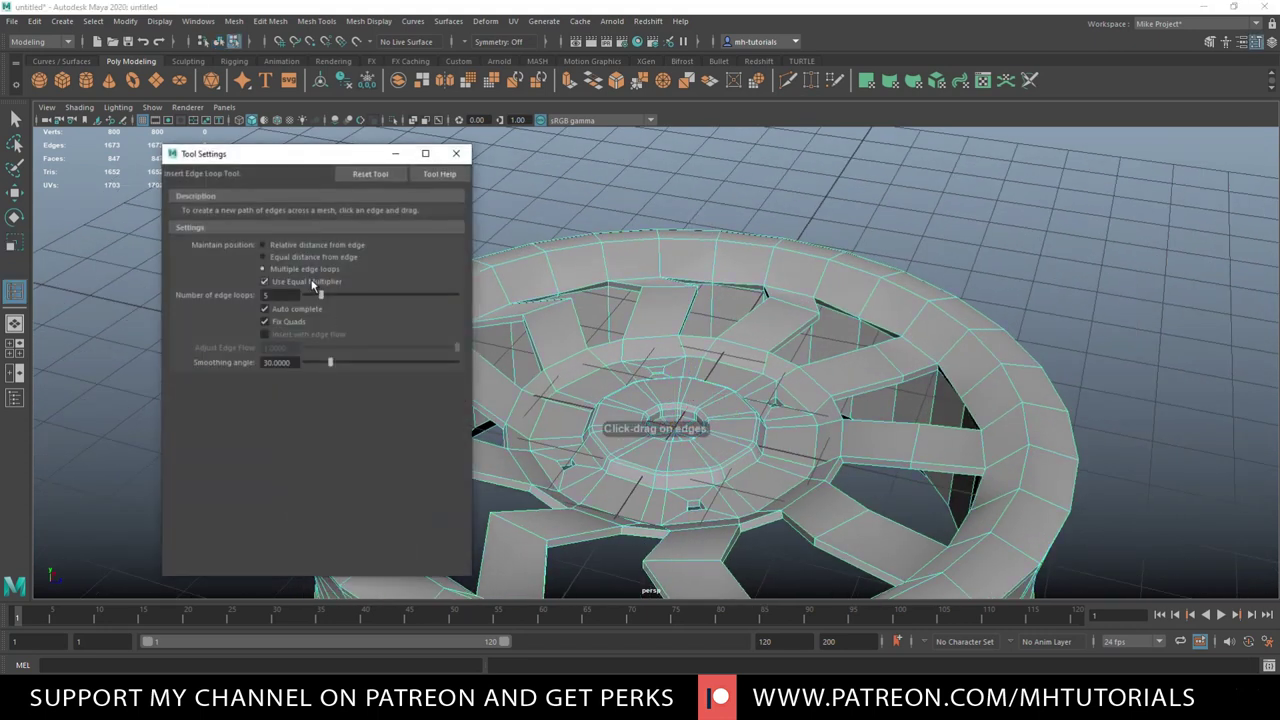
click(263, 257)
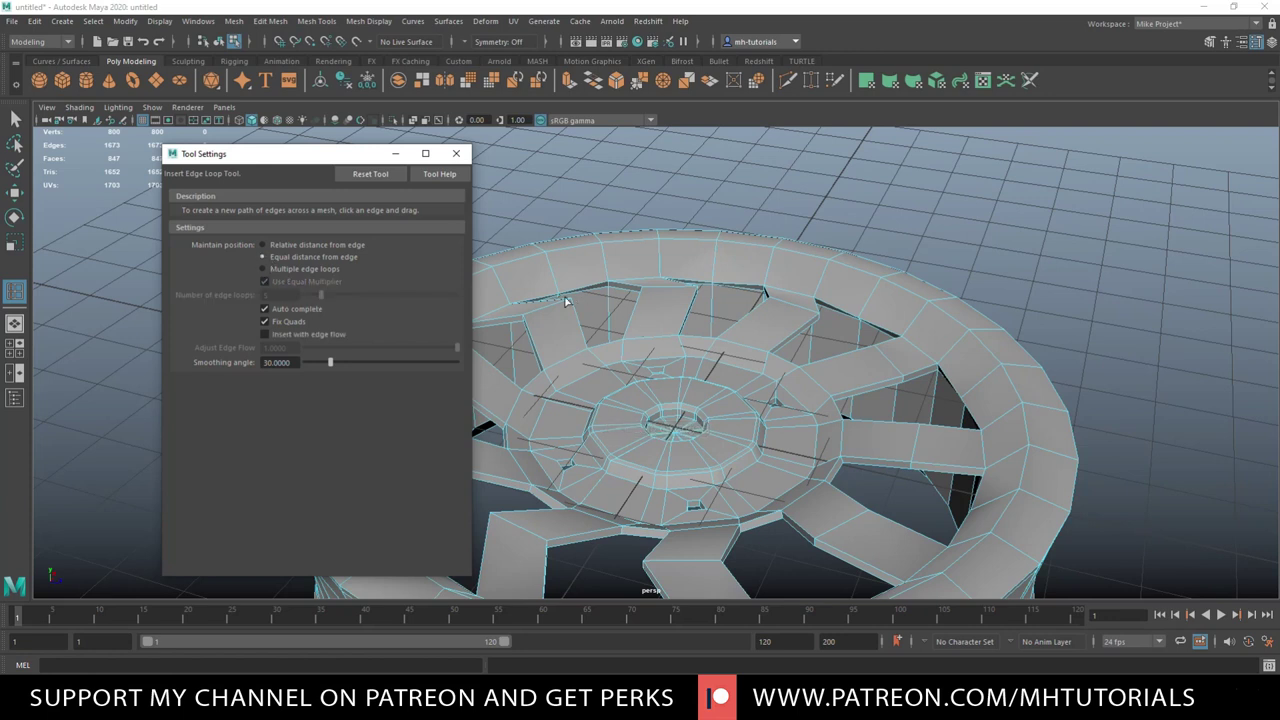
drag(556, 289, 547, 261)
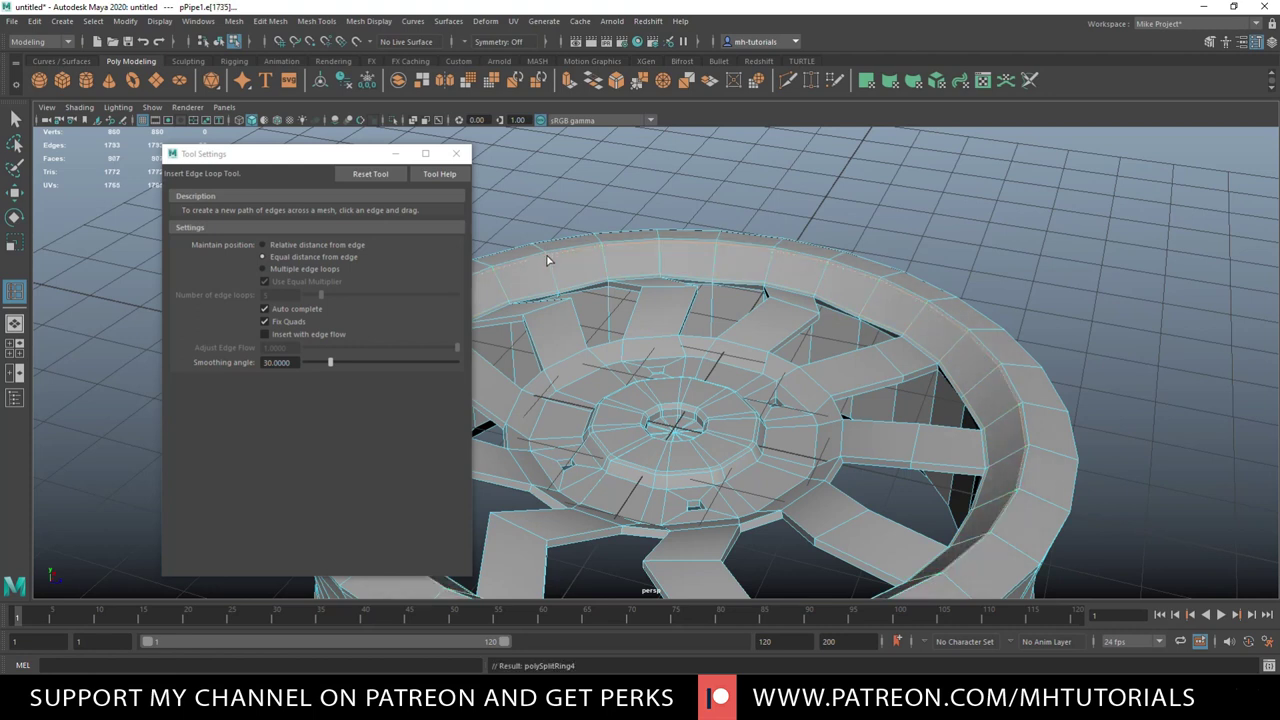
alt+drag(1032, 399, 1057, 422)
drag(1066, 371, 998, 395)
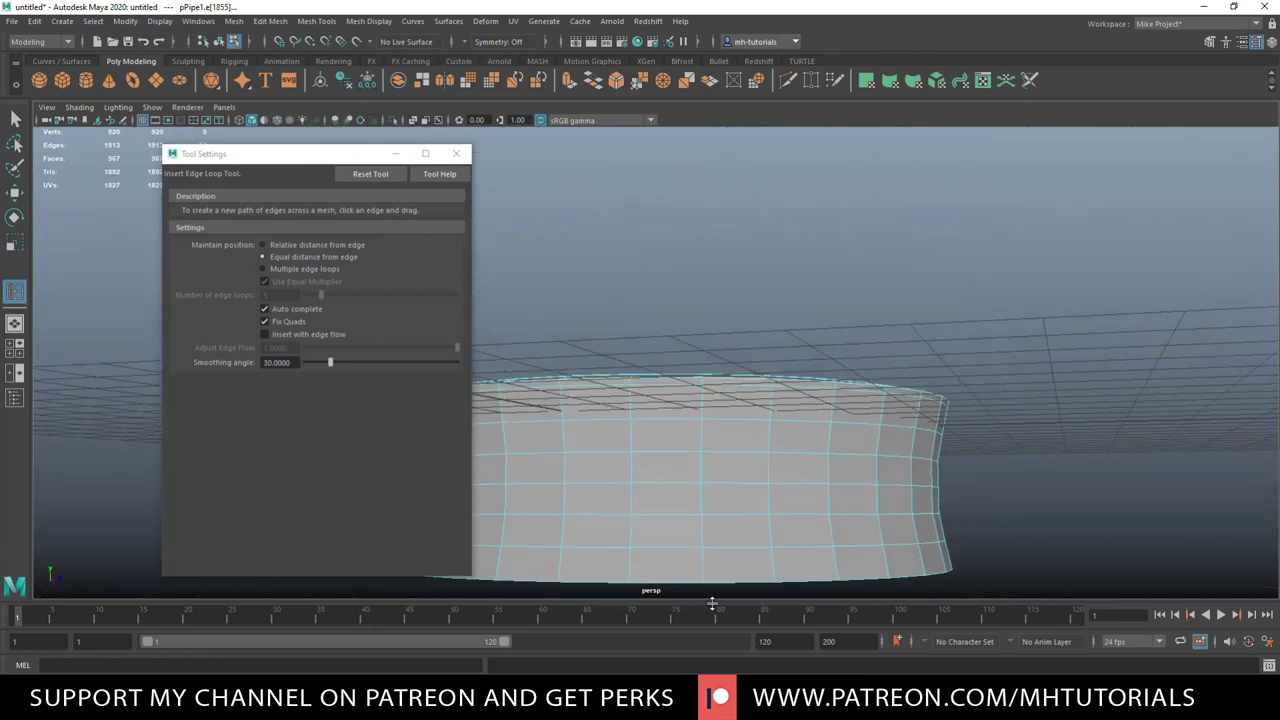
click(702, 575)
Add further support loops along the rim, then reselect the whole wheel in object mode
alt+drag(880, 529, 890, 479)
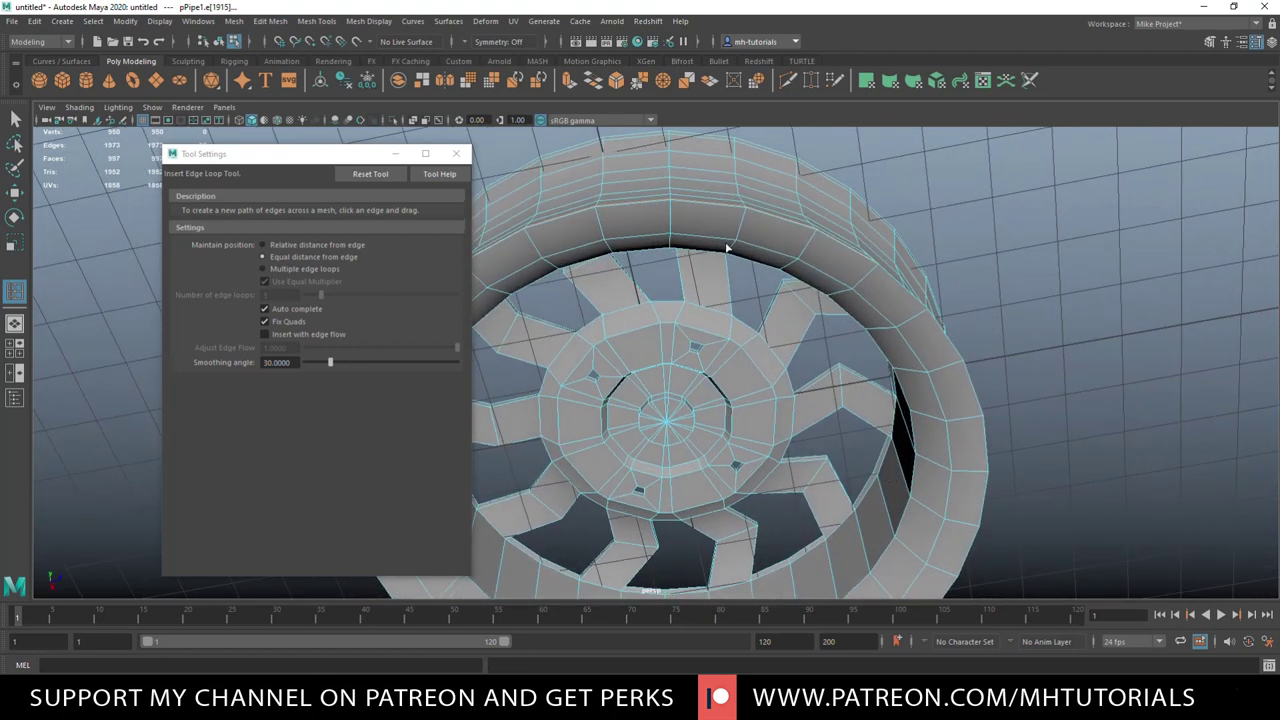
click(745, 218)
mouse_move(745, 218)
alt+mouse_down()
mouse_move(766, 249)
mouse_move(752, 208)
alt+mouse_up()
click(755, 155)
alt+drag(755, 155, 760, 147)
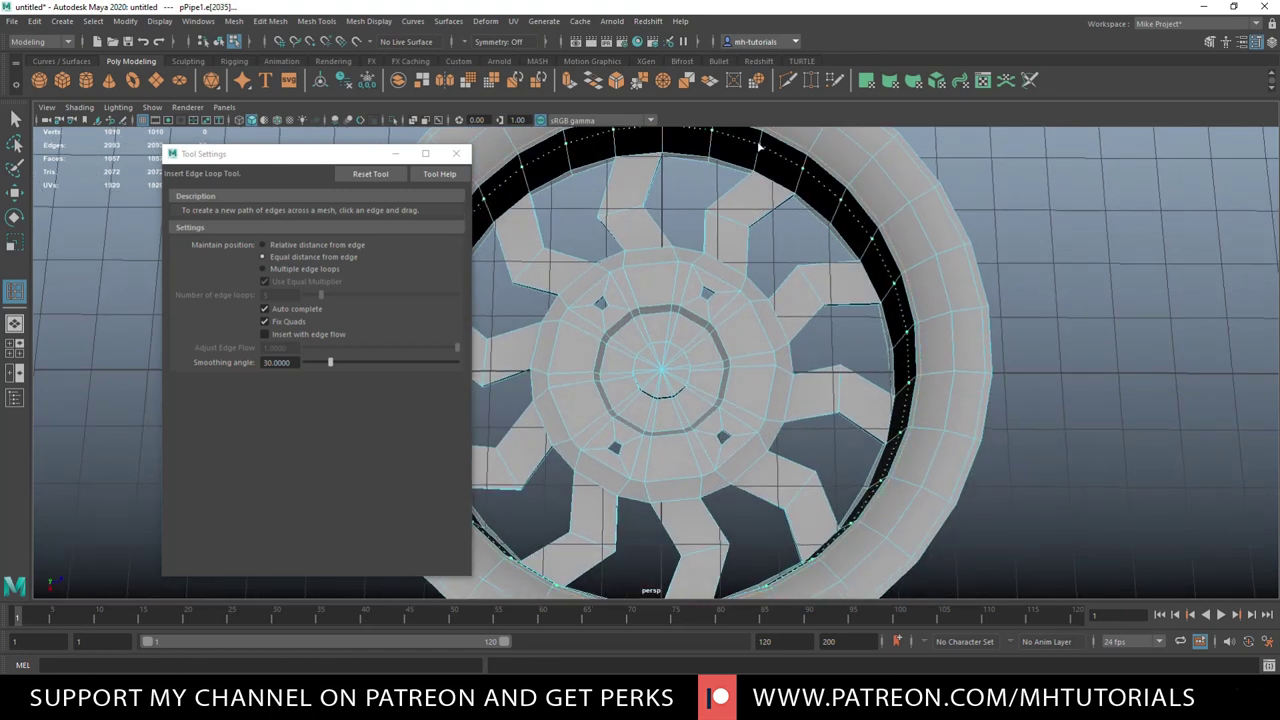
click(762, 141)
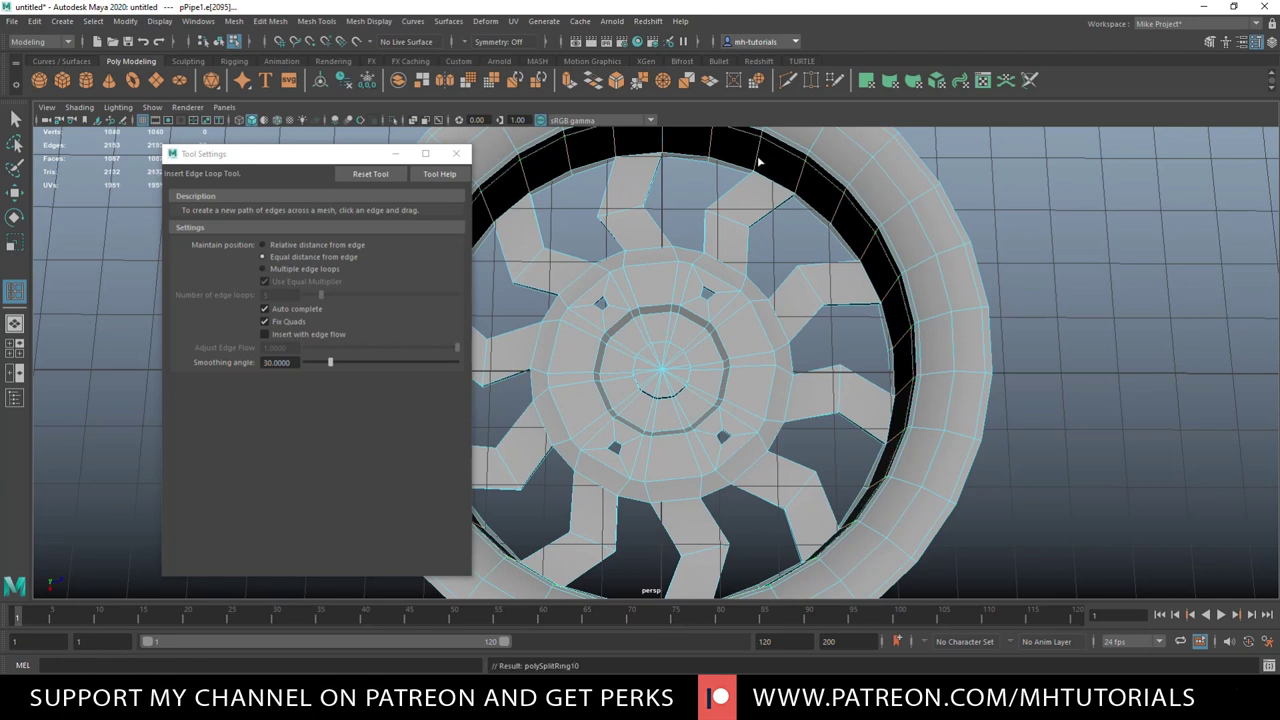
click(757, 172)
scroll(740, 220, down, 5)
right_drag(733, 235, 790, 222)
click(758, 290)
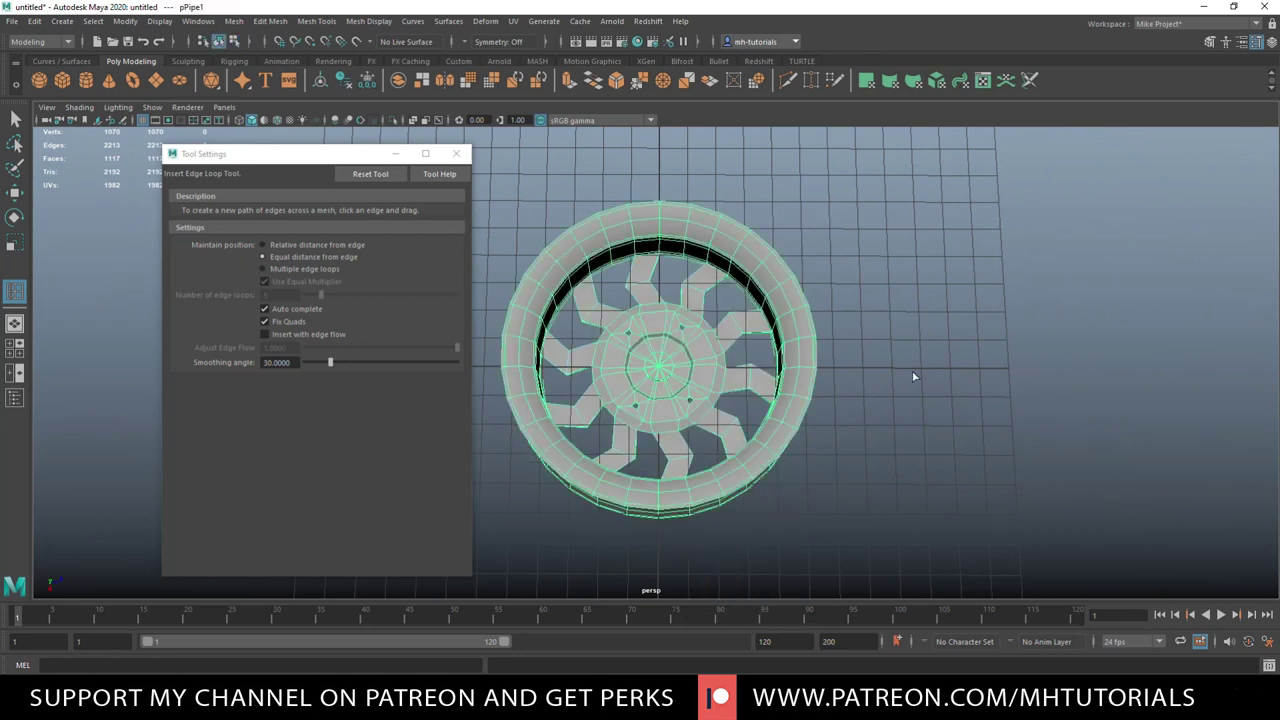
alt+drag(913, 377, 874, 551)
Turn the wheel's smooth preview back on and close the edge loop options
key(3)
click(780, 428)
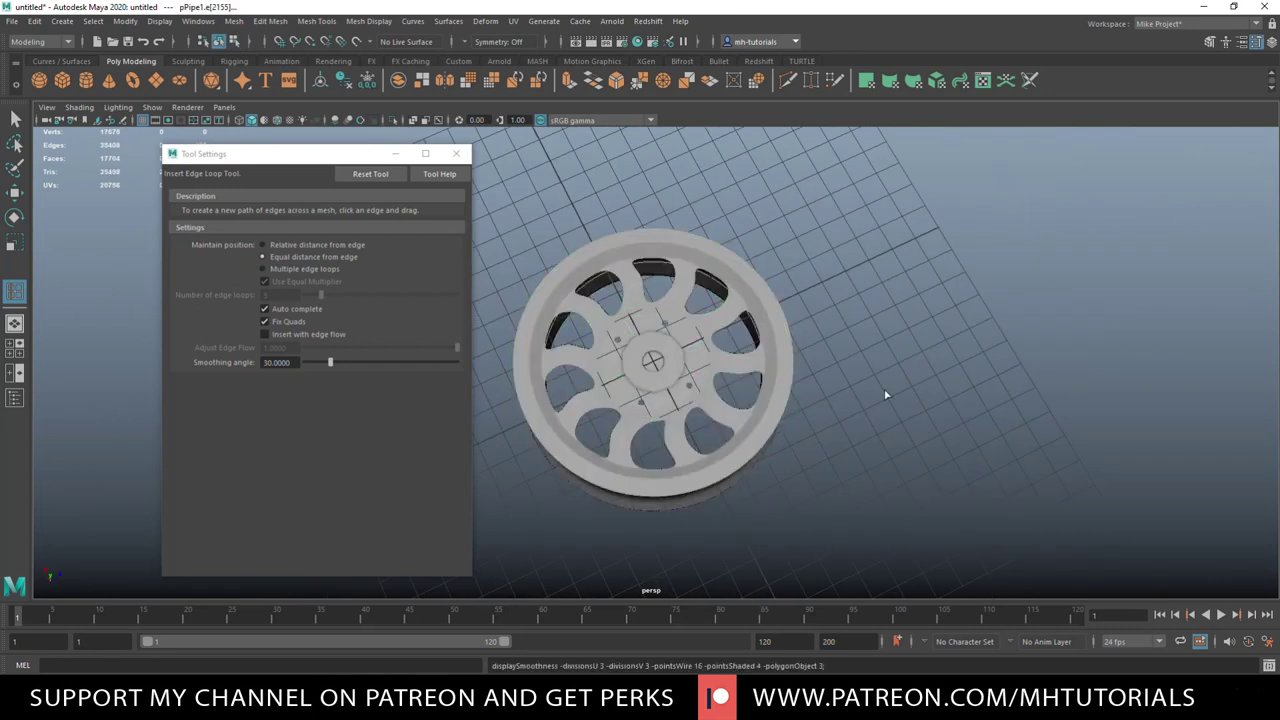
click(456, 154)
alt+drag(820, 480, 878, 474)
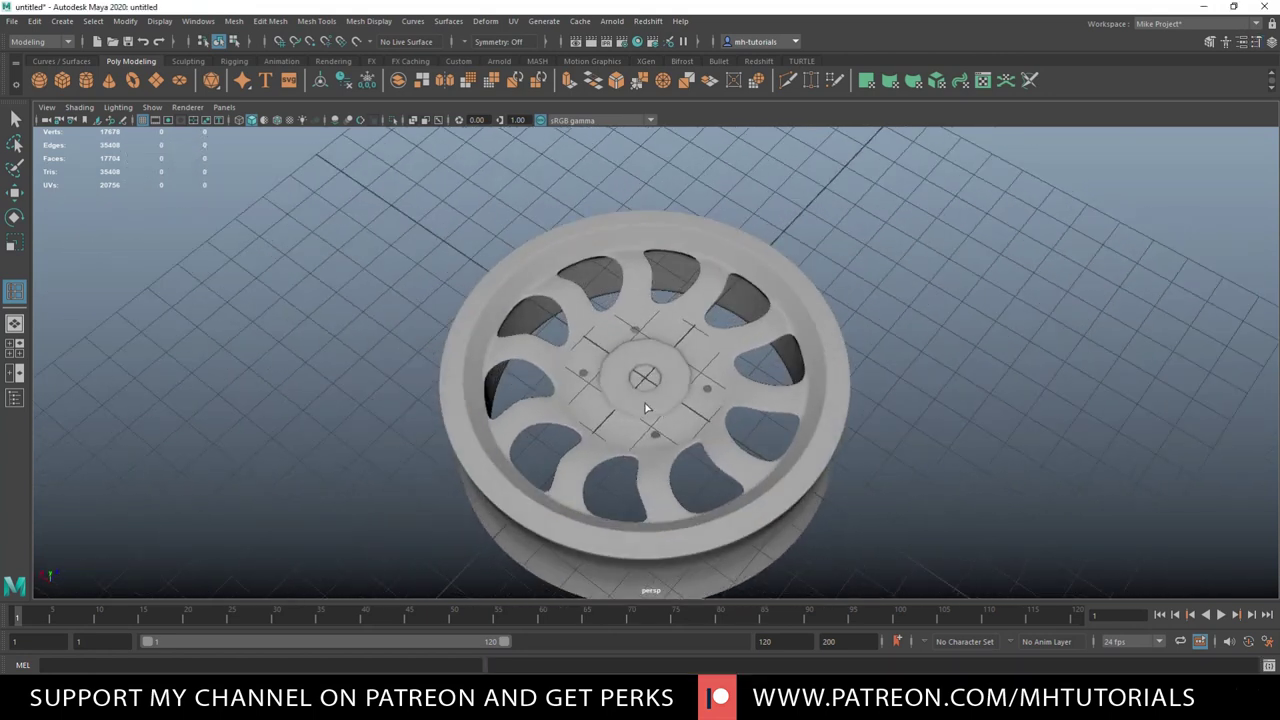
Apply Mesh > Smooth to the wheel with 1 division, giving 4400 vertices
click(621, 356)
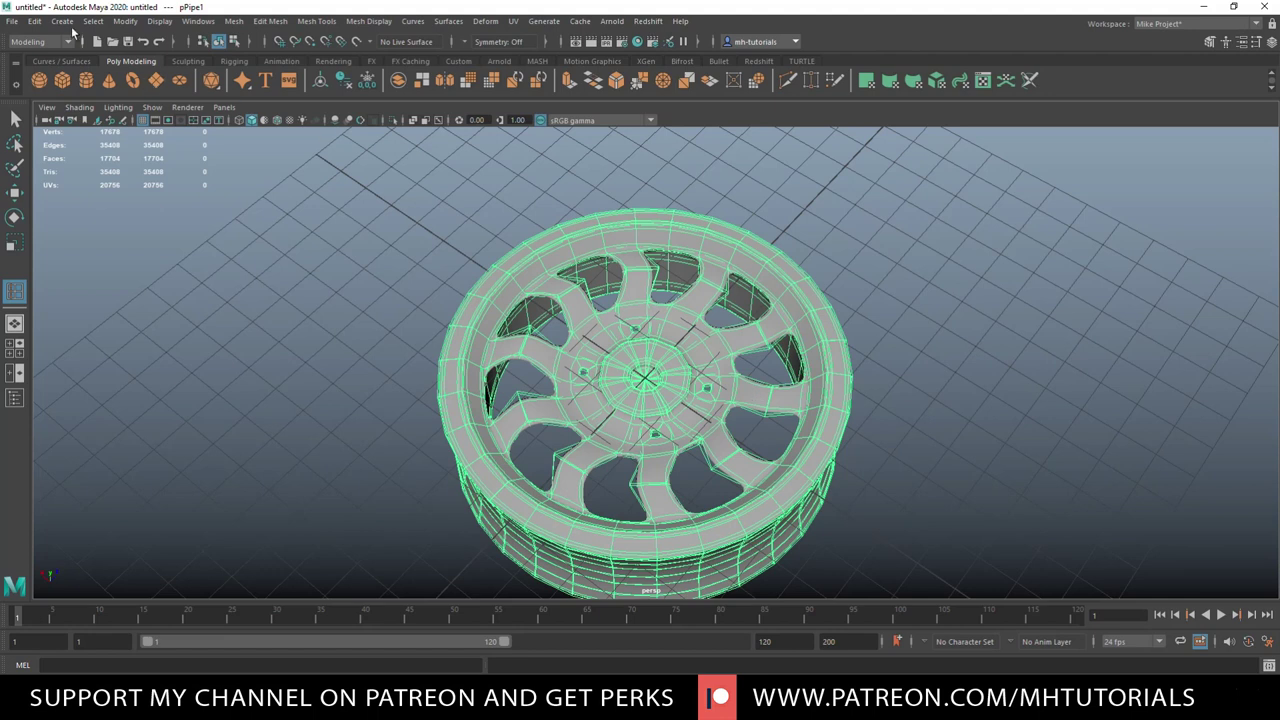
click(233, 21)
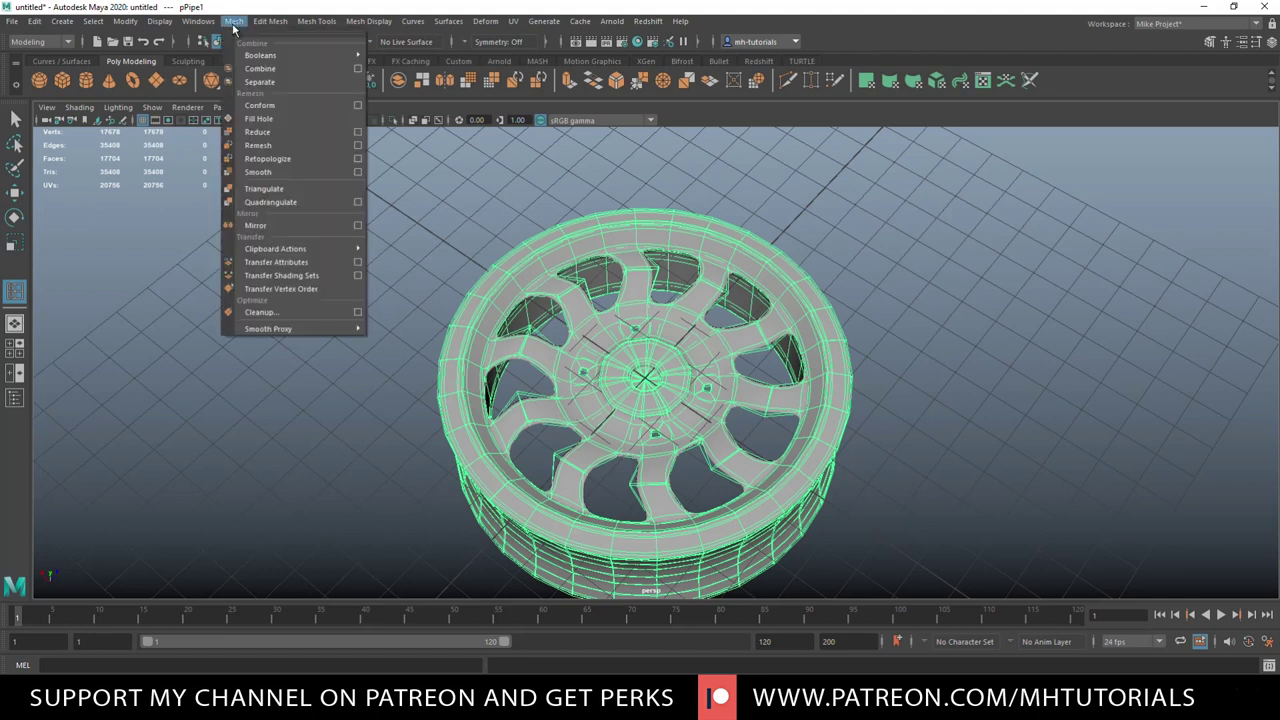
click(274, 172)
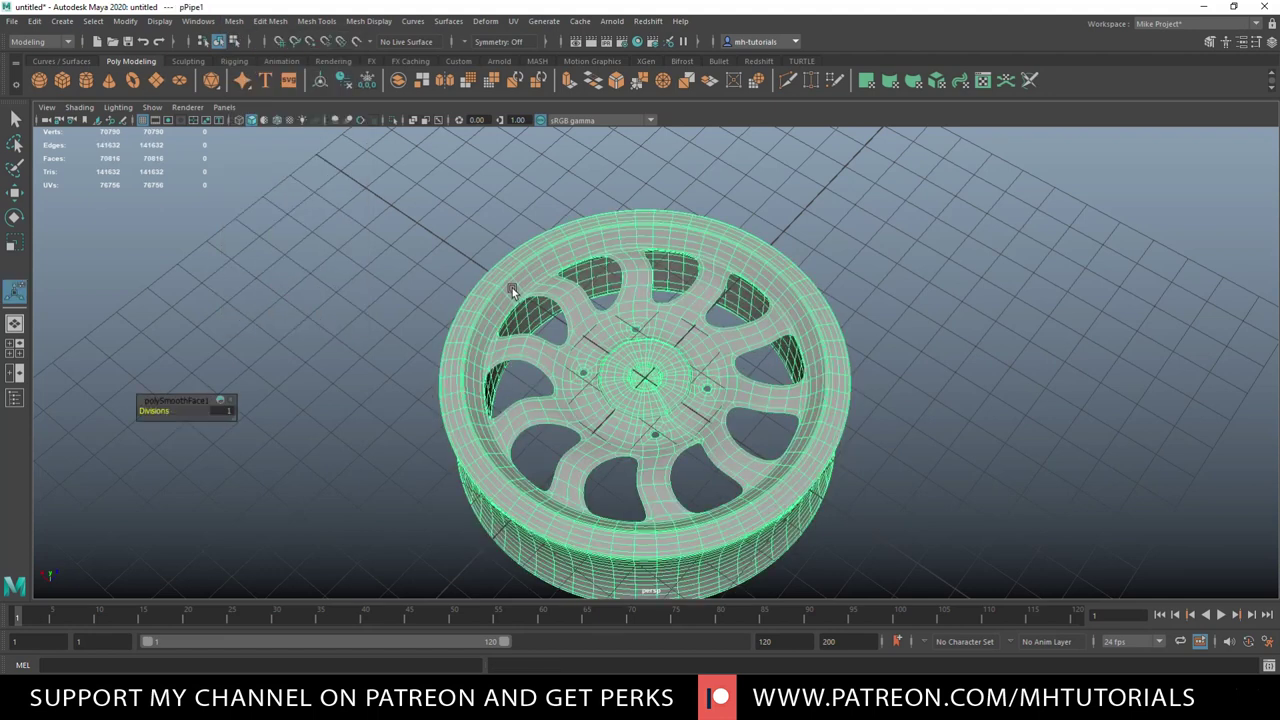
key(ctrl+z)
alt+drag(996, 309, 821, 365)
click(821, 365)
Lift the wheel up off the grid along the Y axis
mouse_move(909, 394)
alt+mouse_down()
mouse_move(904, 409)
mouse_move(925, 379)
alt+mouse_up()
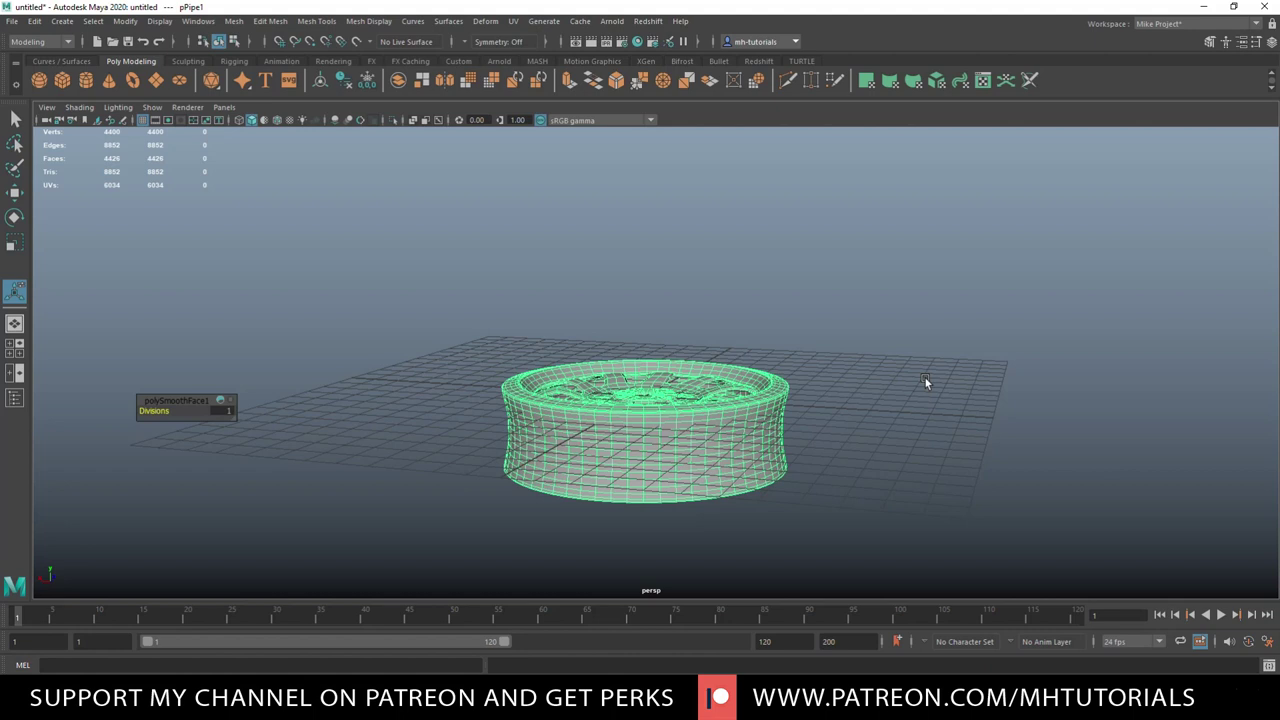
key(w)
drag(647, 337, 647, 260)
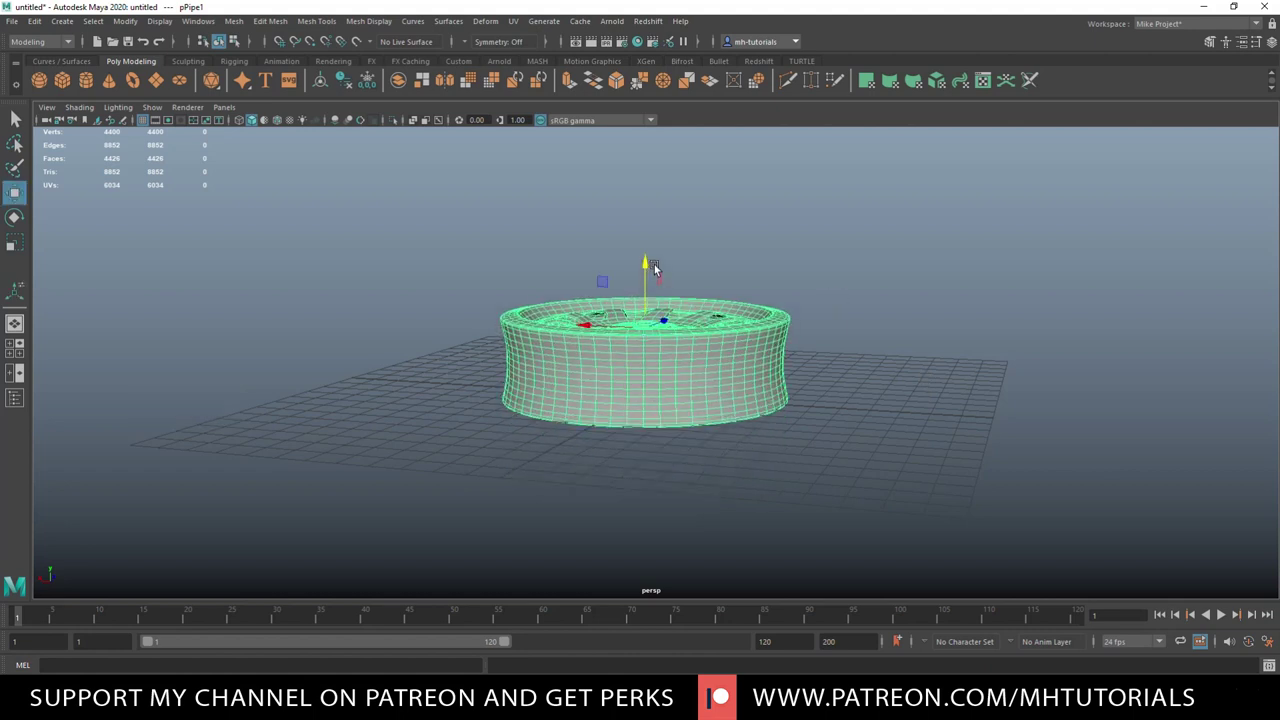
Maximize the side view and nudge the wheel slightly higher
click(14, 348)
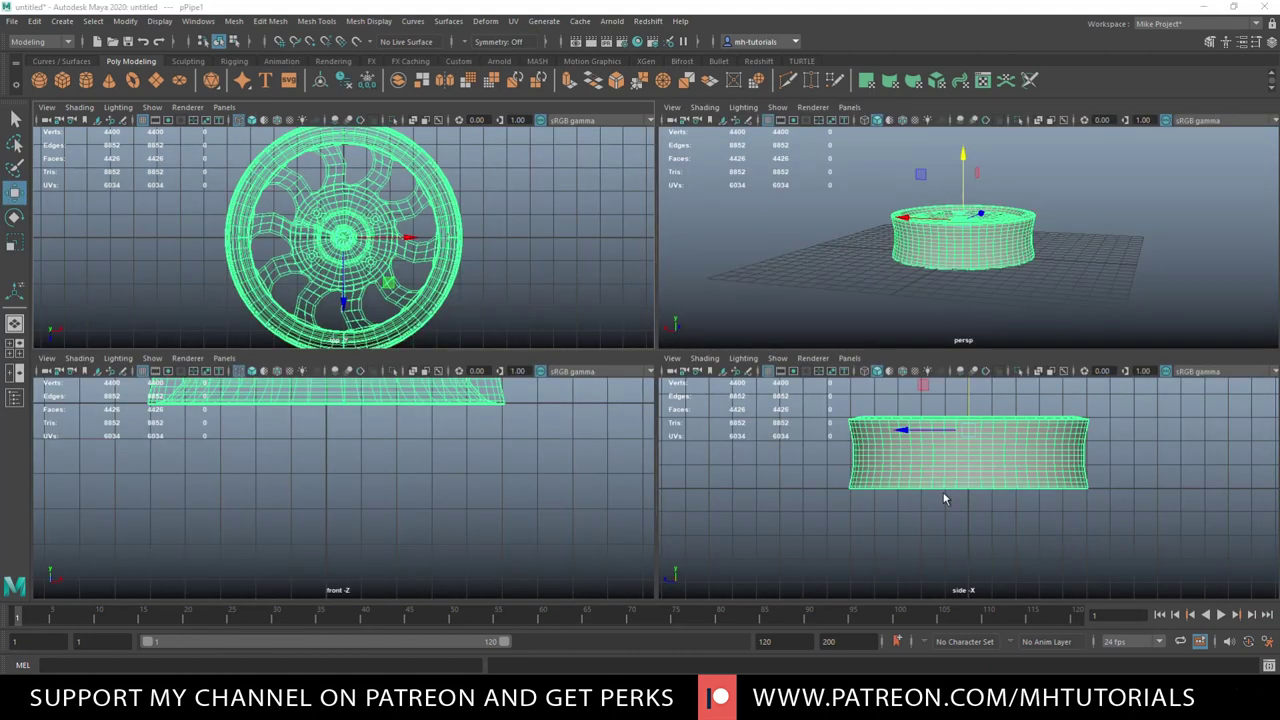
key(space)
drag(647, 186, 652, 179)
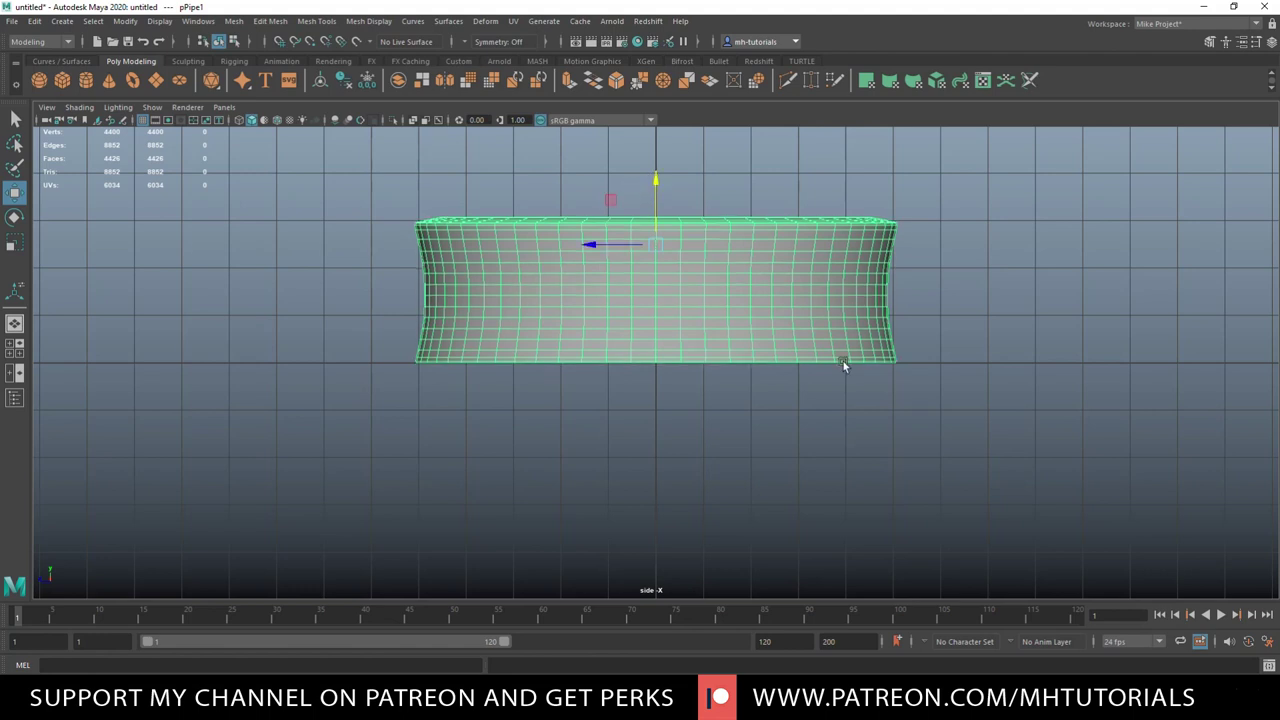
Duplicate the wheel, move the copy right and rotate it 90° upright
key(ctrl+d)
middle_drag(589, 245, 1091, 237)
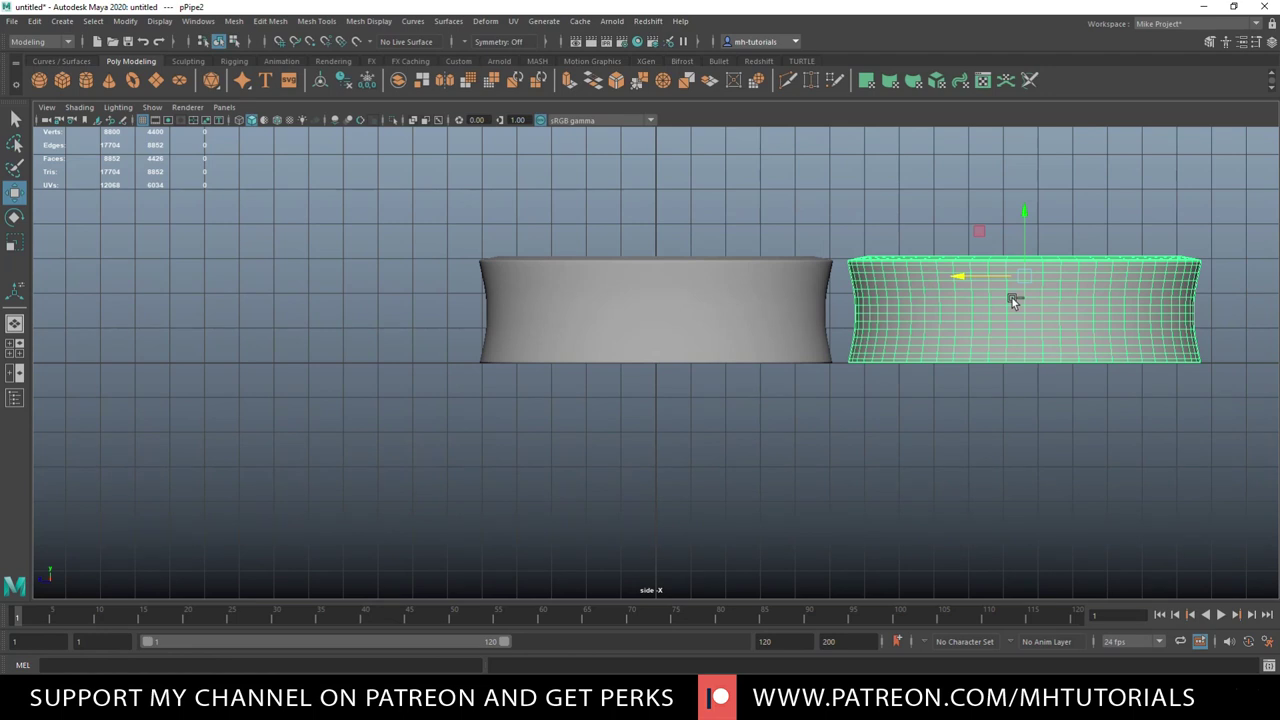
key(e)
drag(1071, 220, 1131, 296)
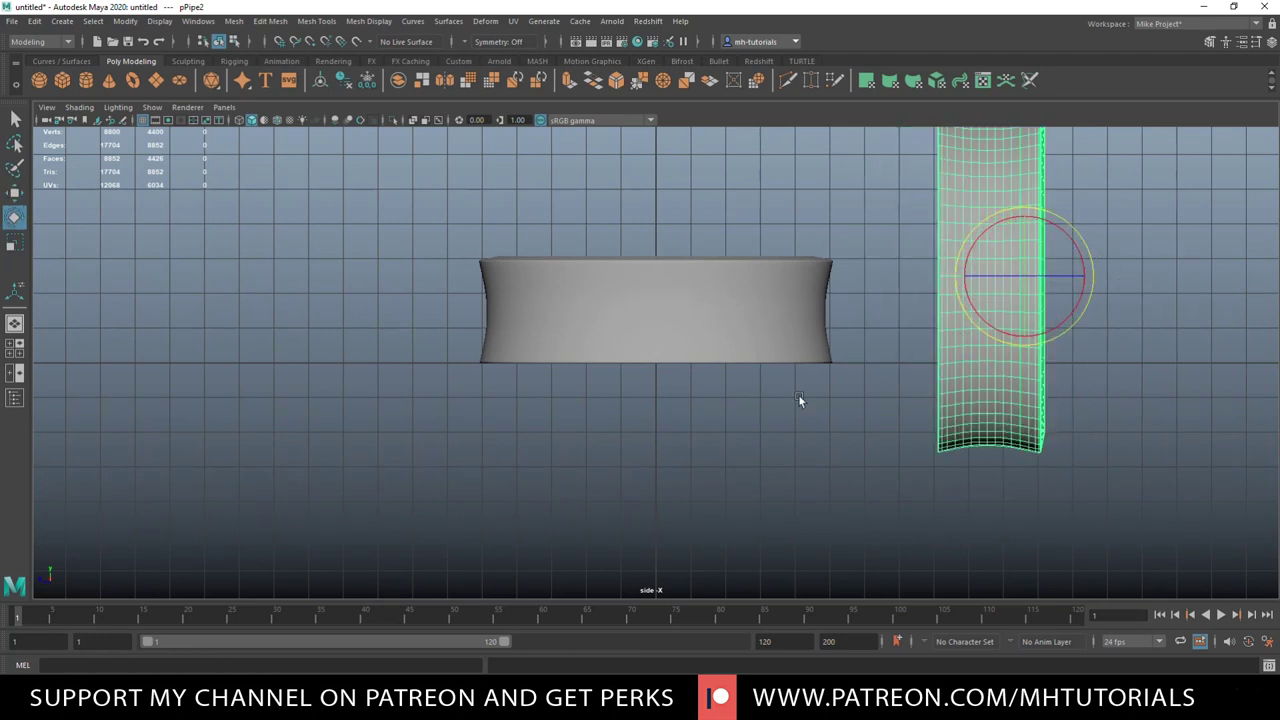
Raise the upright copy and turn it so its spokes face forward
key(w)
drag(1025, 232, 1020, 130)
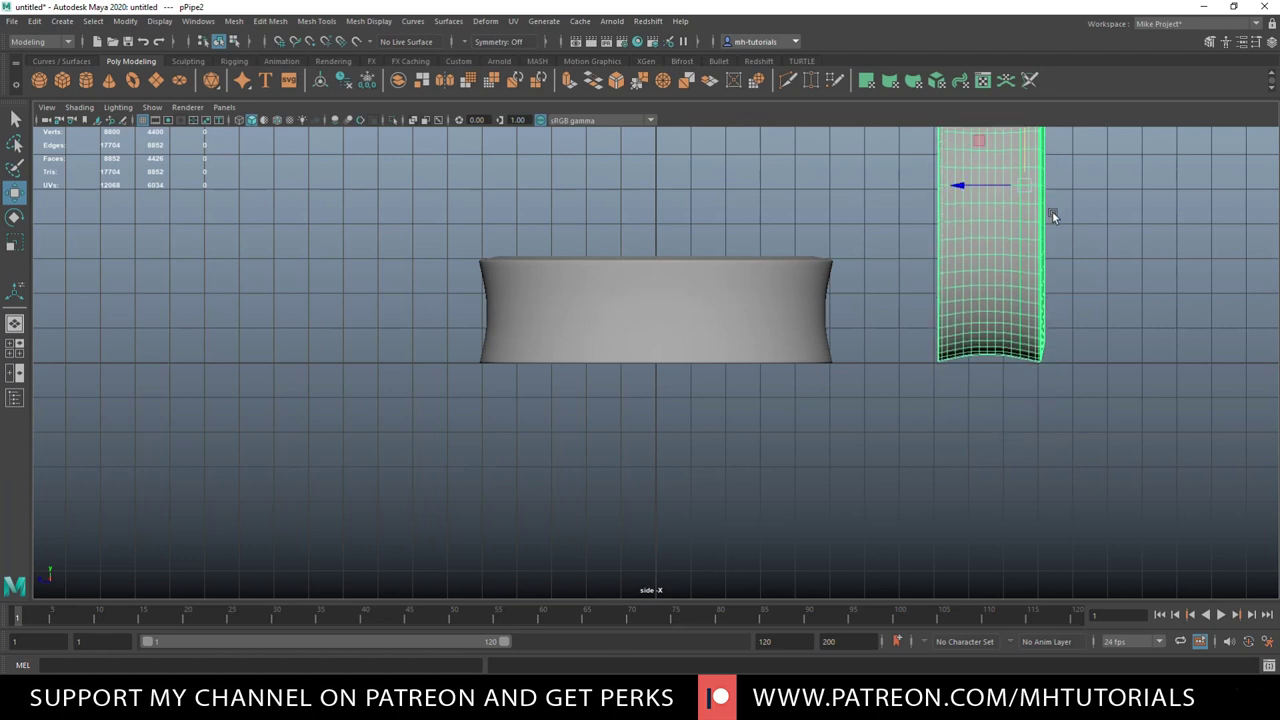
key(e)
drag(1017, 182, 995, 188)
Return to the perspective view, orbited to show the upright wheel's face
click(14, 348)
key(space)
alt+drag(617, 366, 922, 443)
Deselect the upright wheel and zoom to a lower, closer view of both wheels
scroll(930, 450, up, 1)
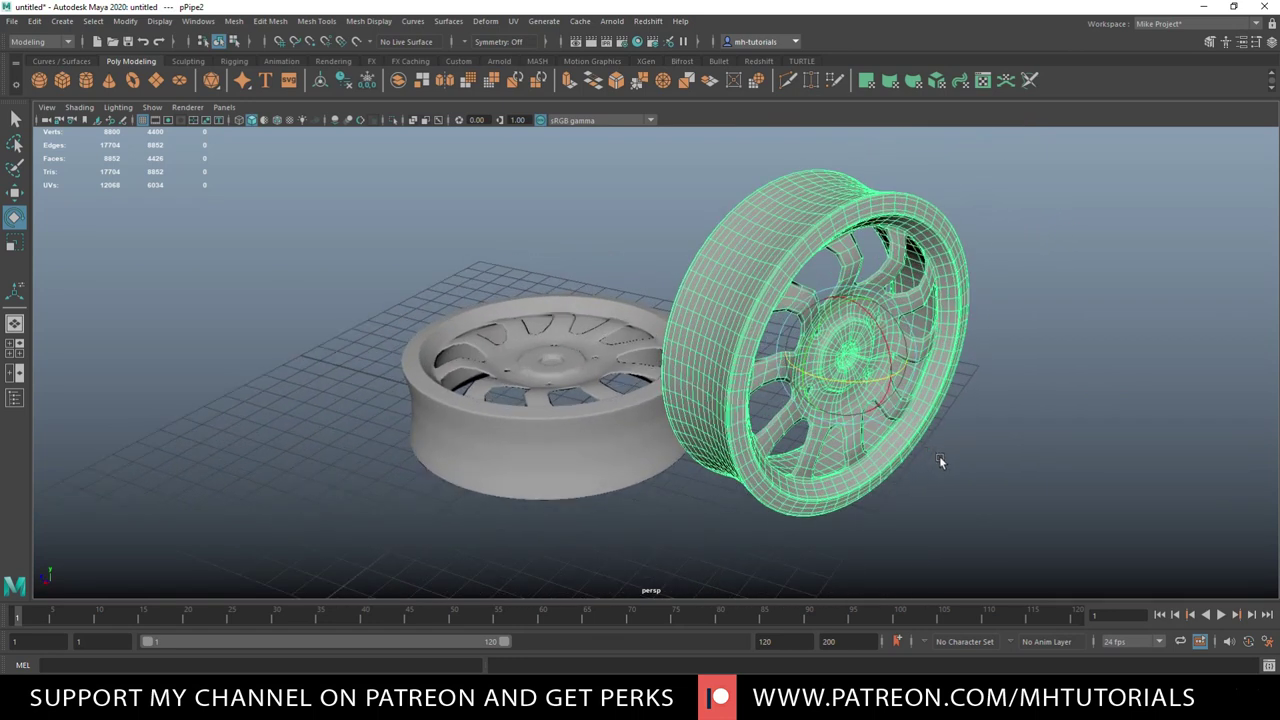
scroll(927, 426, up, 2)
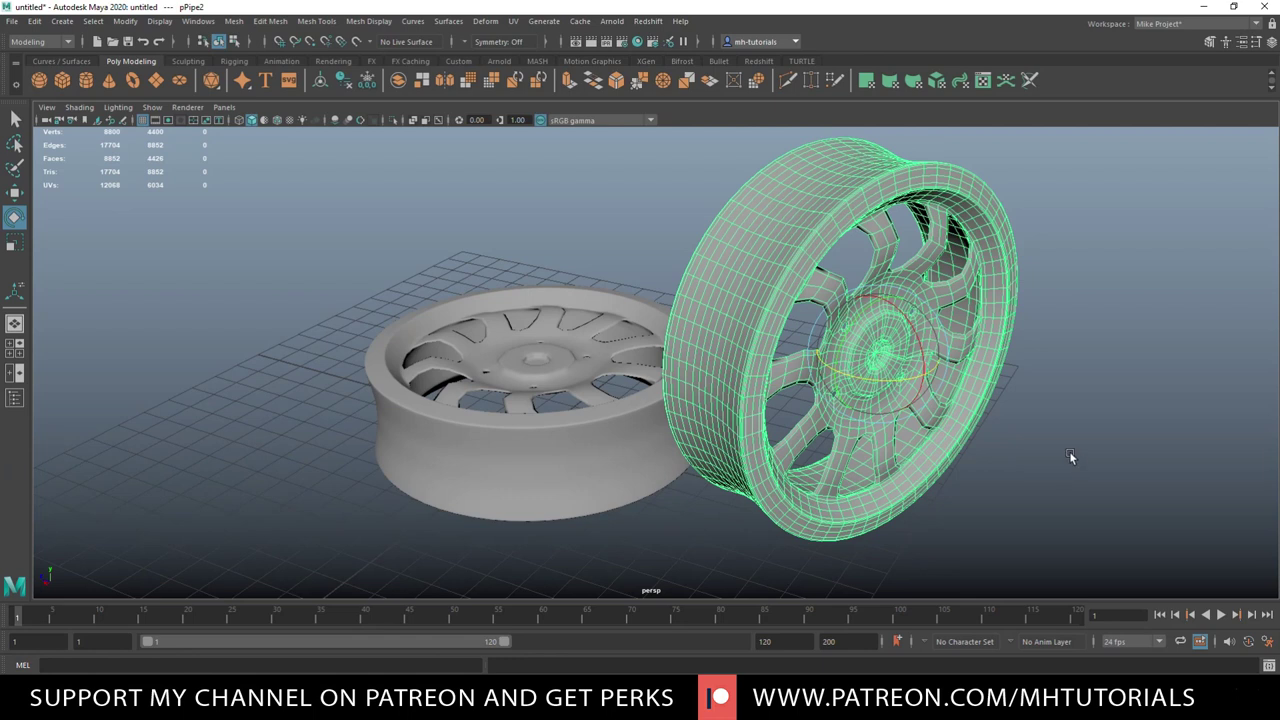
click(237, 393)
alt+drag(311, 433, 390, 440)
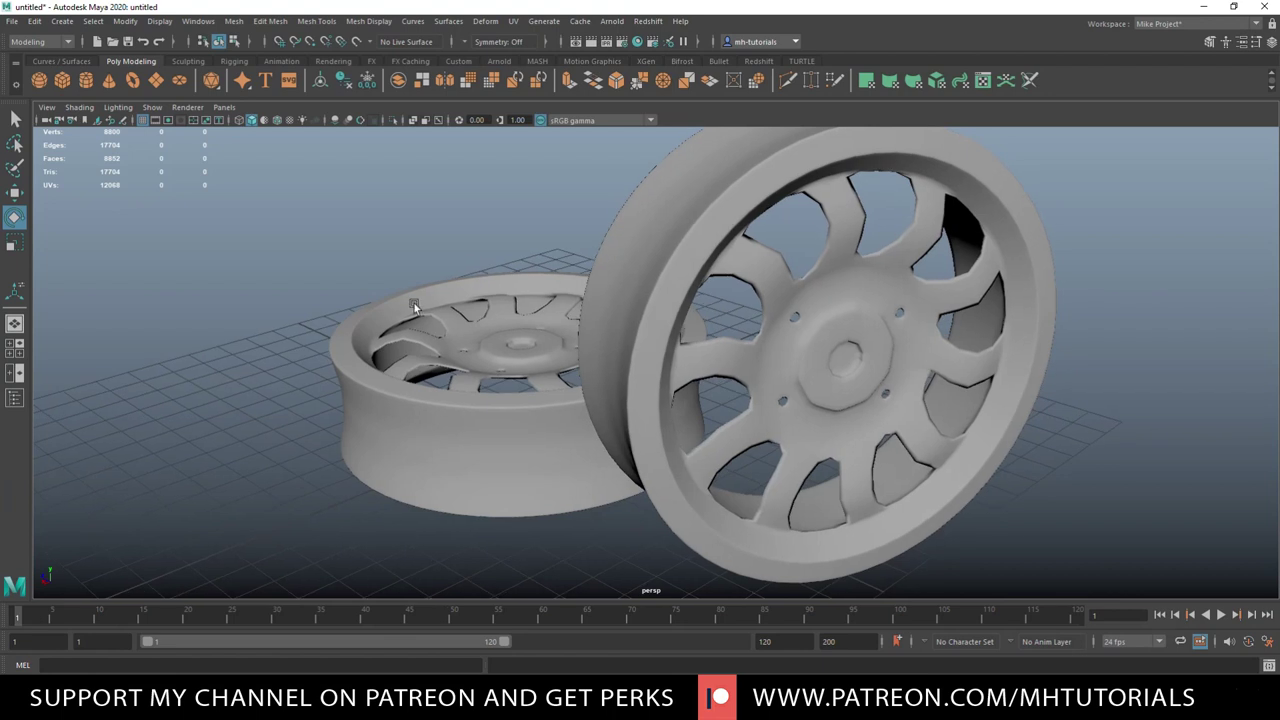
Apply Mesh > Smooth to both wheels together, reaching 35206 vertices, then deselect
drag(218, 273, 766, 518)
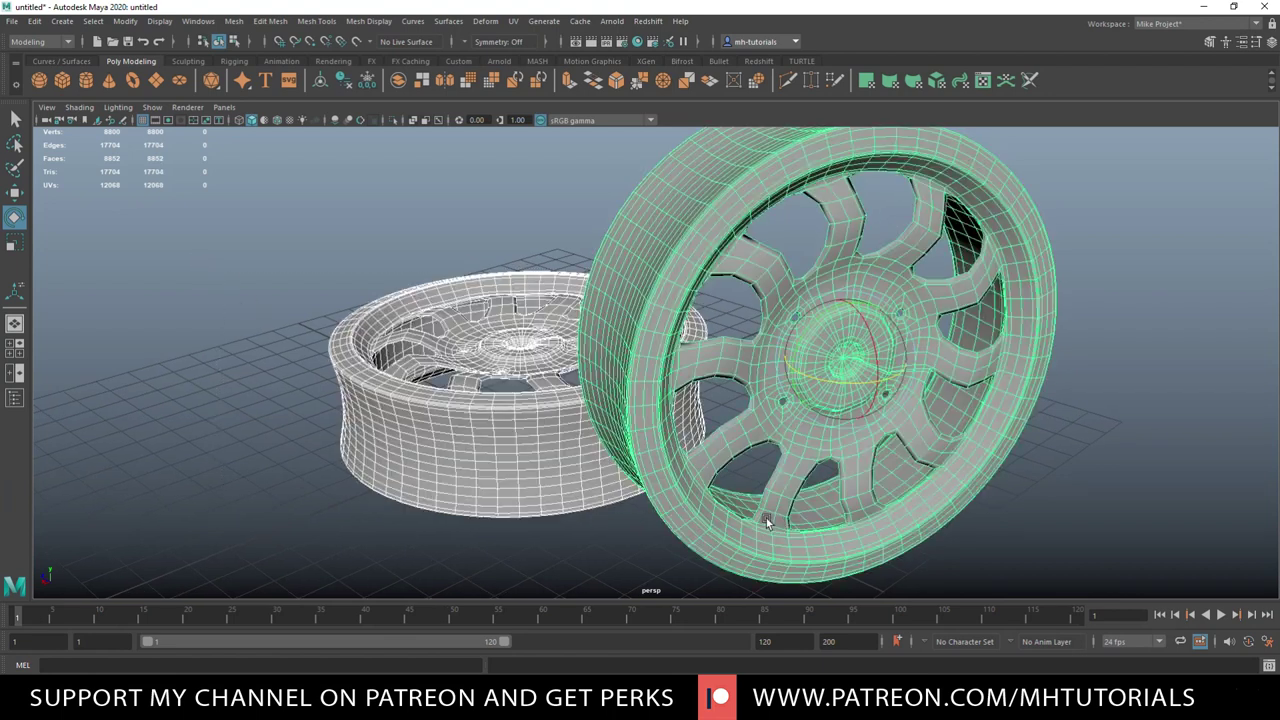
click(233, 21)
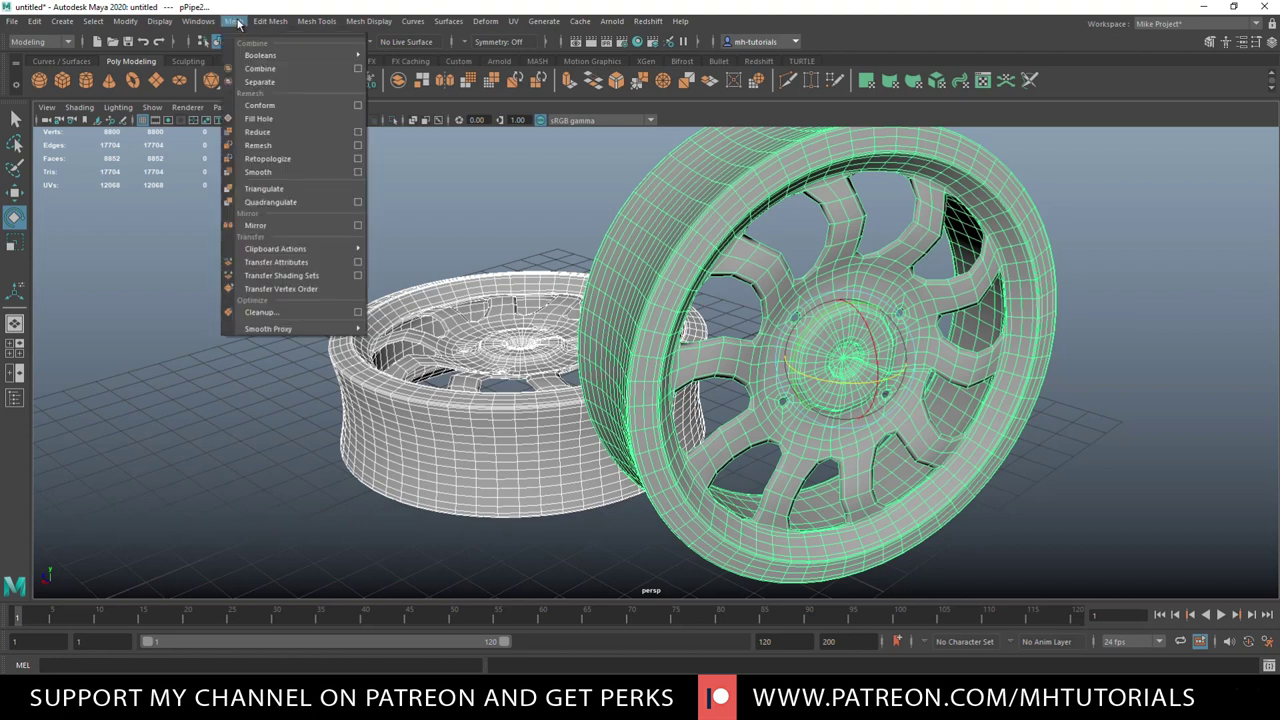
click(275, 173)
click(293, 332)
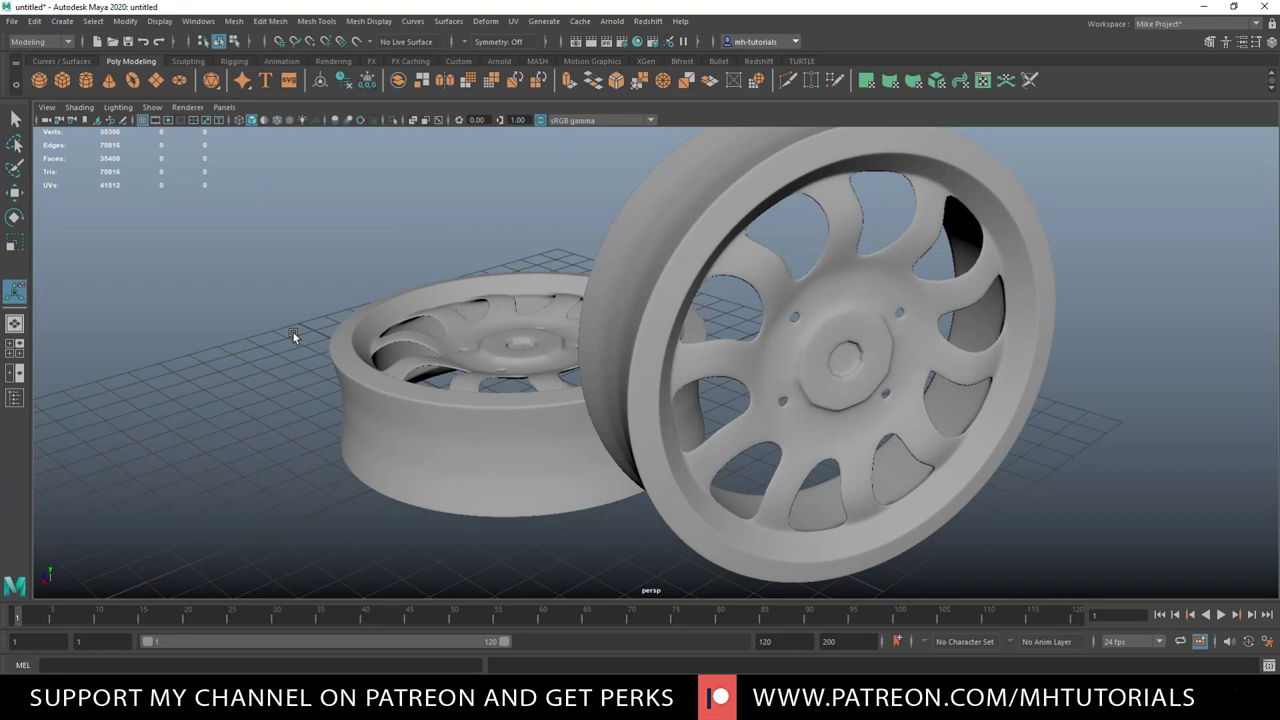
alt+drag(291, 339, 318, 350)
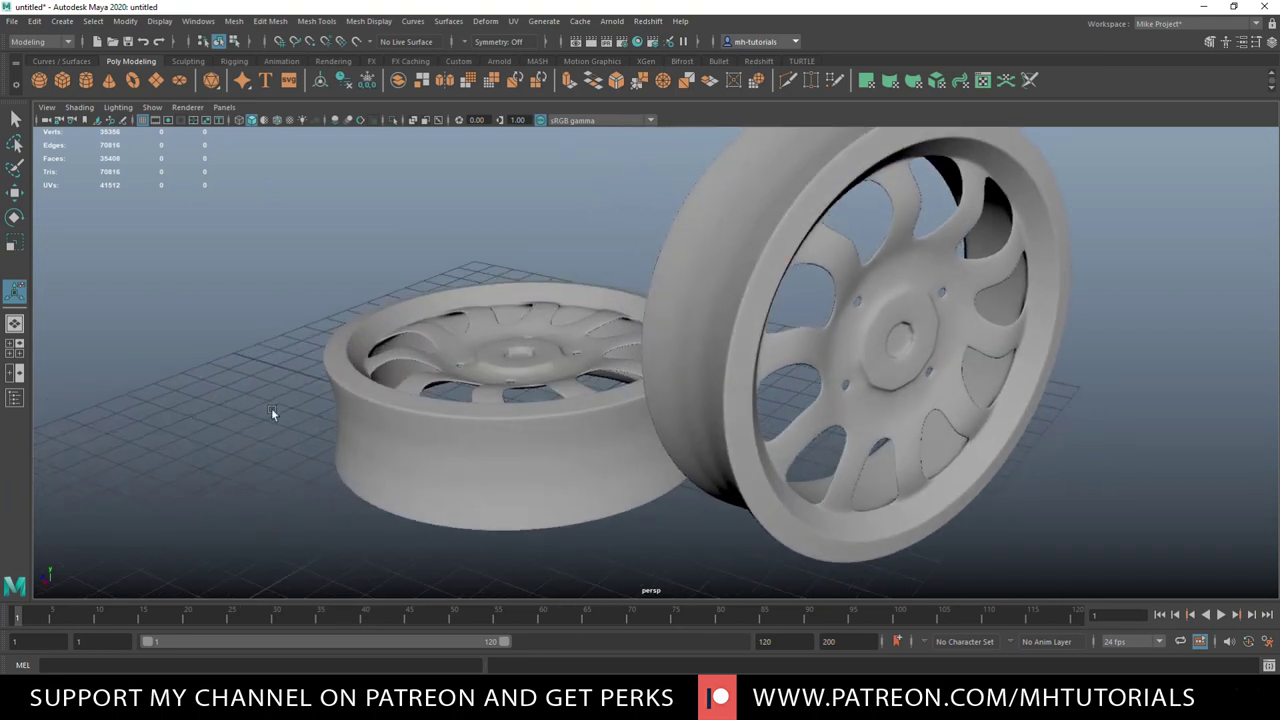